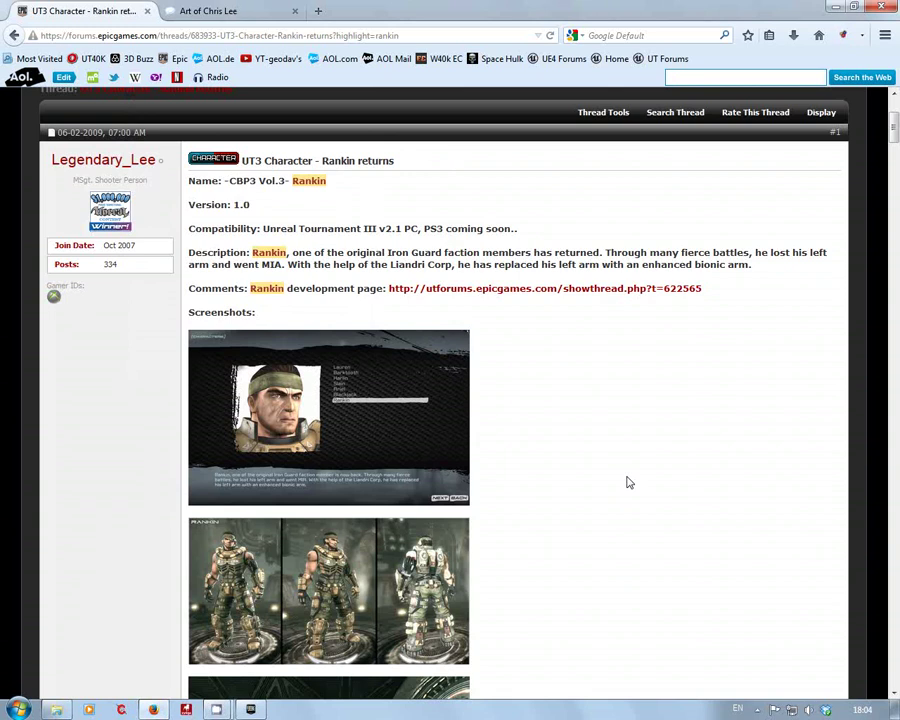
Review the UT3 Rankin character release thread, from its description and screenshots through to the credits and download links
scroll(627, 483, "up", 4)
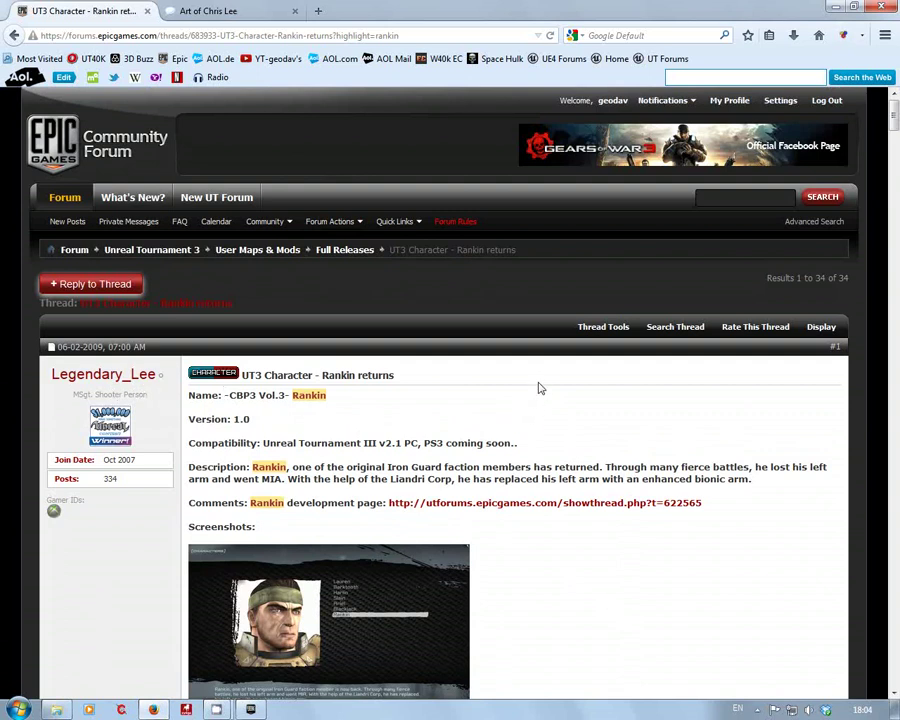
scroll(537, 386, "down", 2)
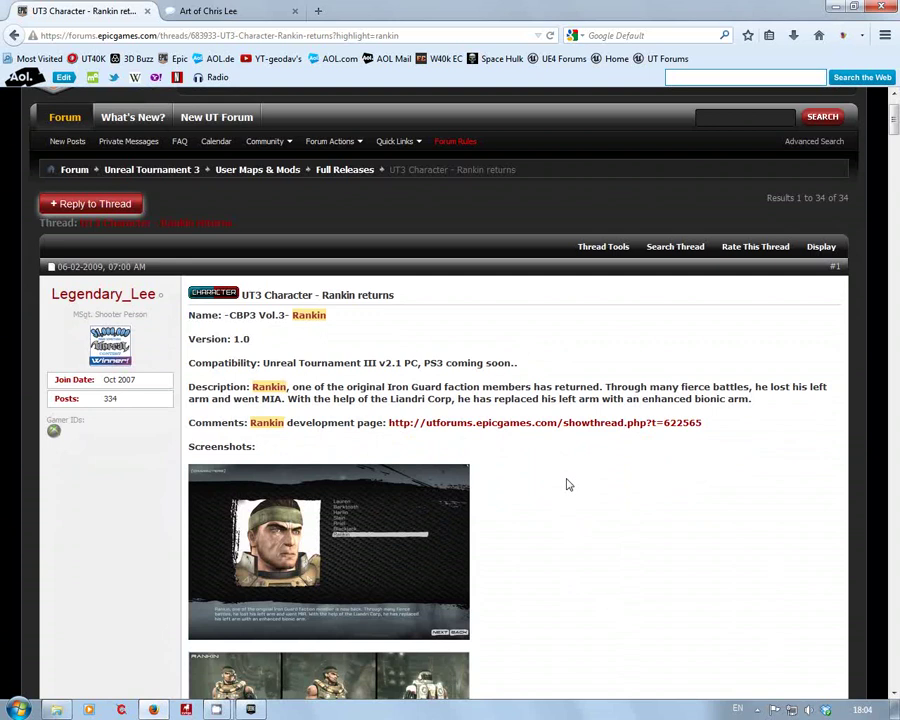
scroll(566, 484, "down", 2)
scroll(566, 484, "up", 2)
scroll(535, 503, "down", 3)
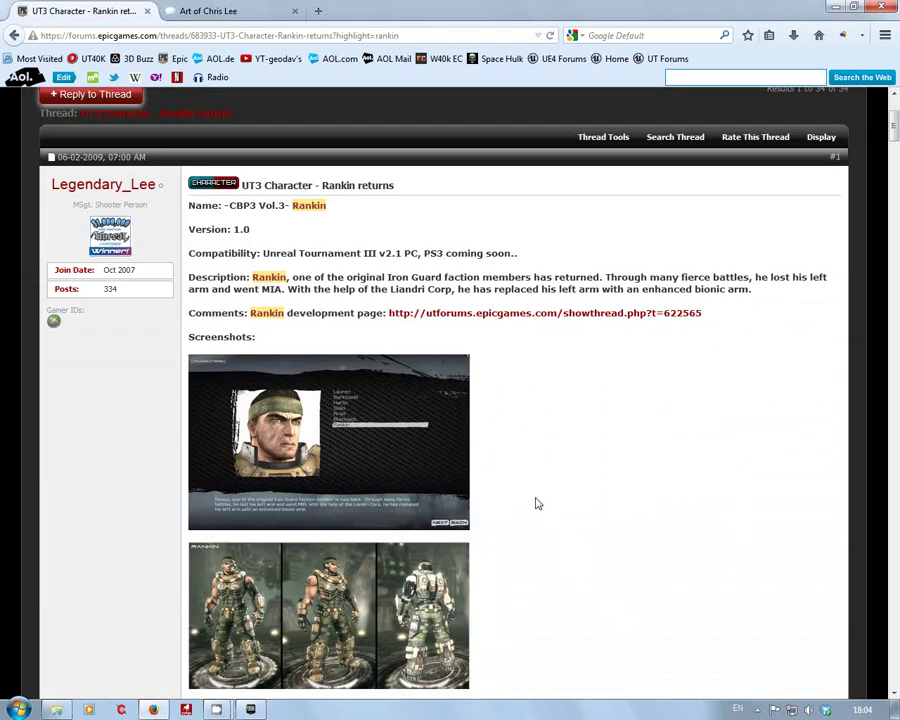
scroll(535, 503, "up", 5)
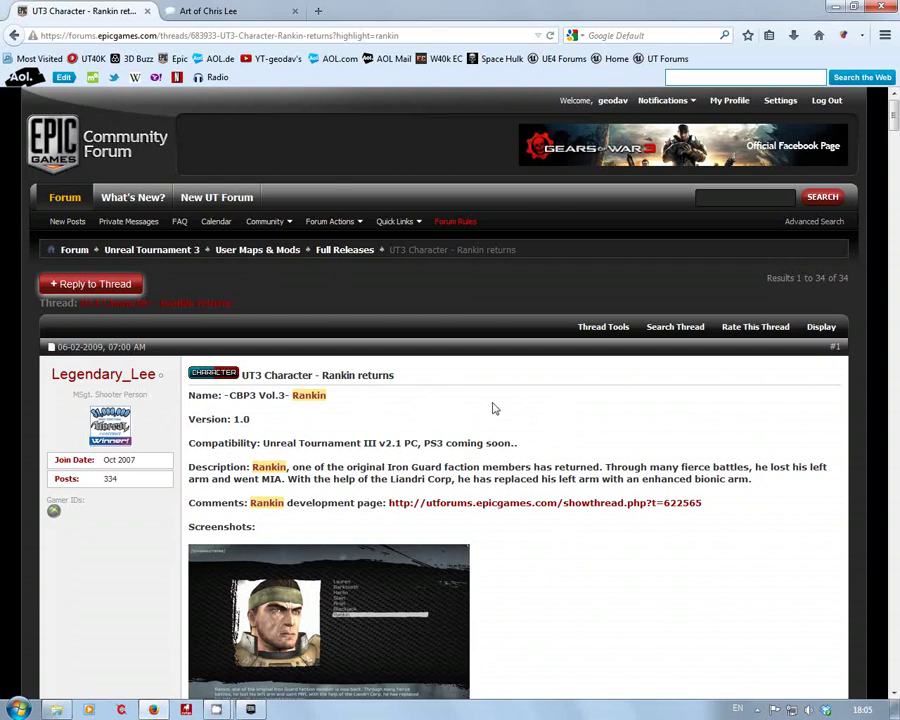
scroll(492, 408, "down", 1)
scroll(492, 408, "down", 3)
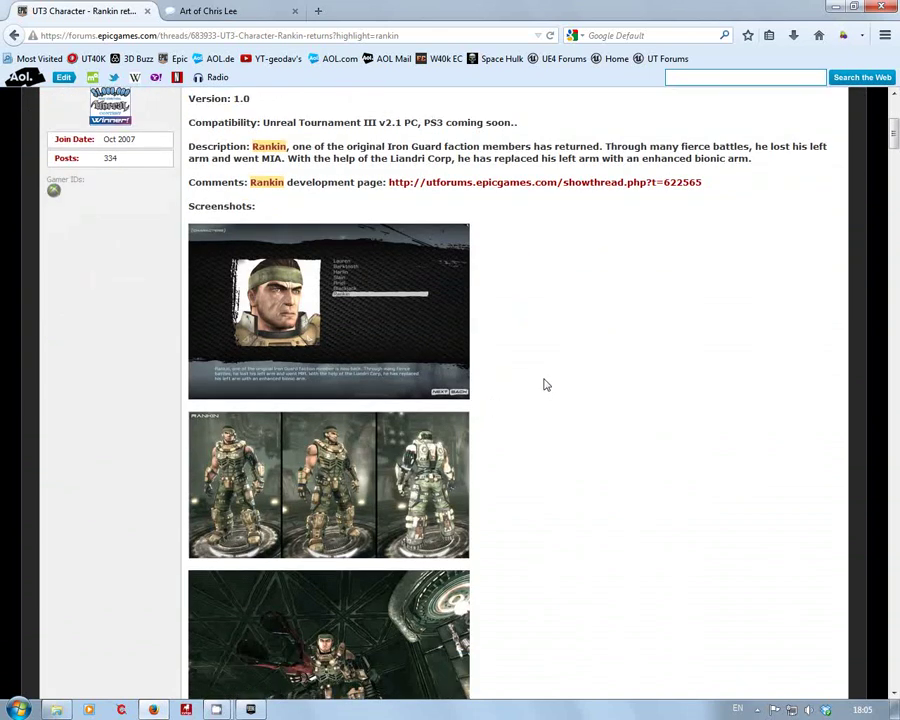
scroll(546, 385, "down", 2)
scroll(546, 385, "down", 3)
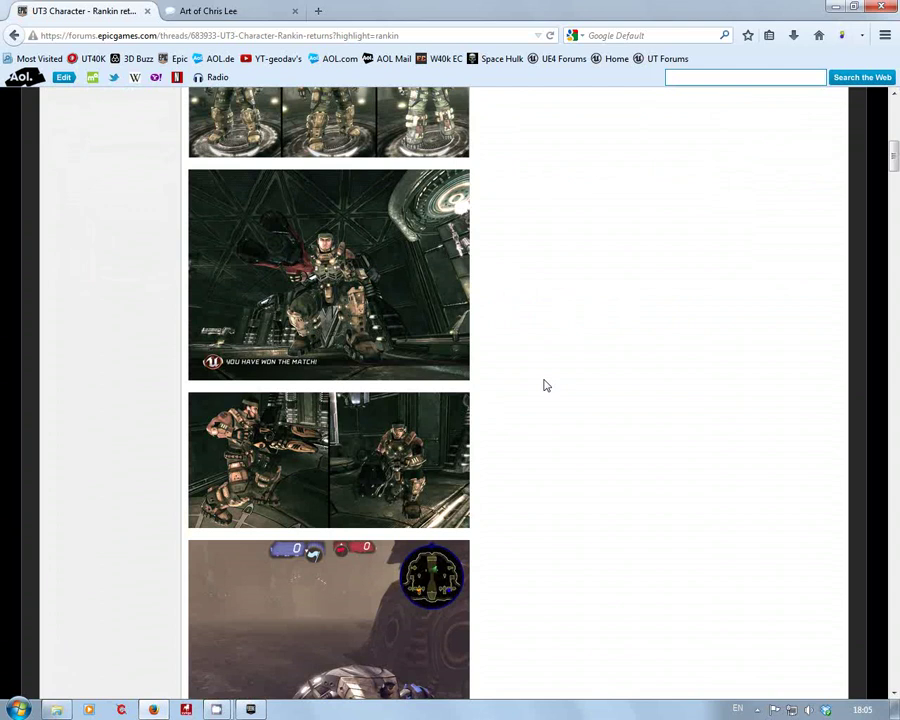
scroll(546, 385, "down", 3)
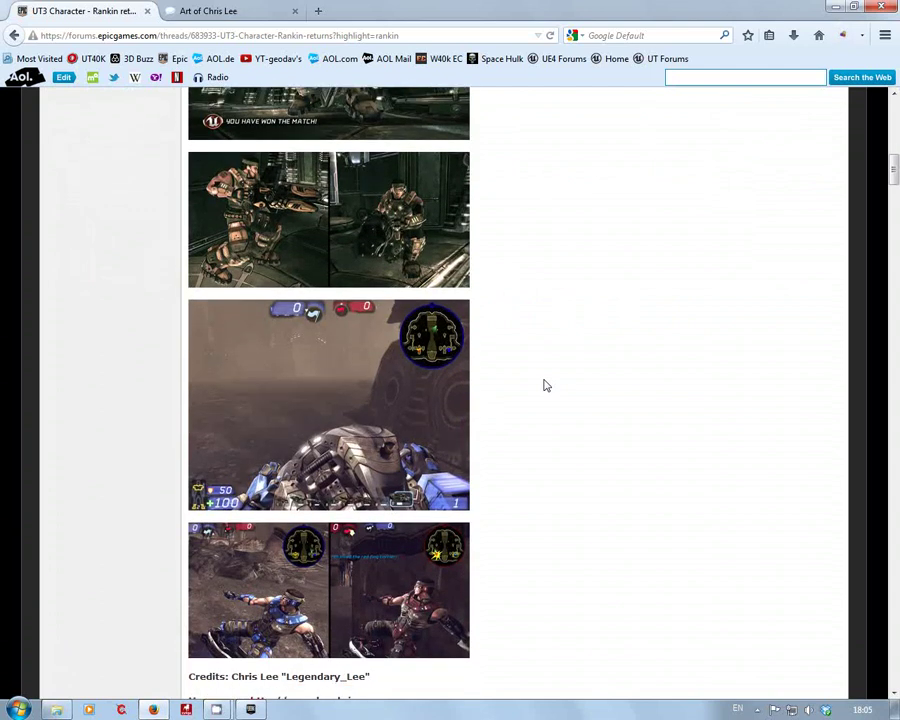
scroll(546, 385, "down", 3)
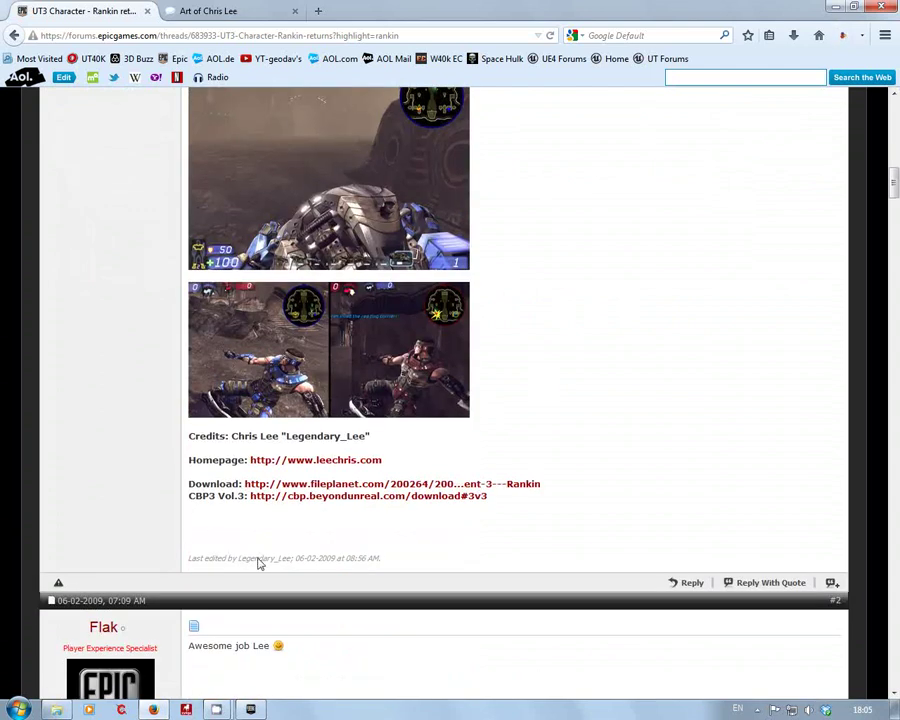
Check the extracted Rankin files in the CustomChars folder, then switch to the Content Browser in Unreal Development Kit
left_click(57, 711)
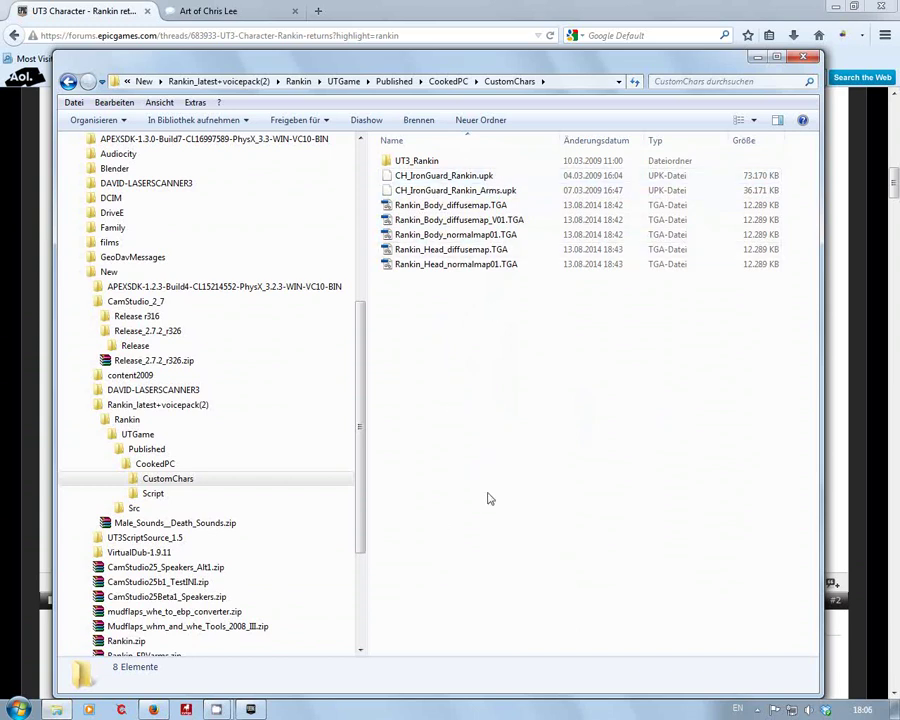
left_click(252, 709)
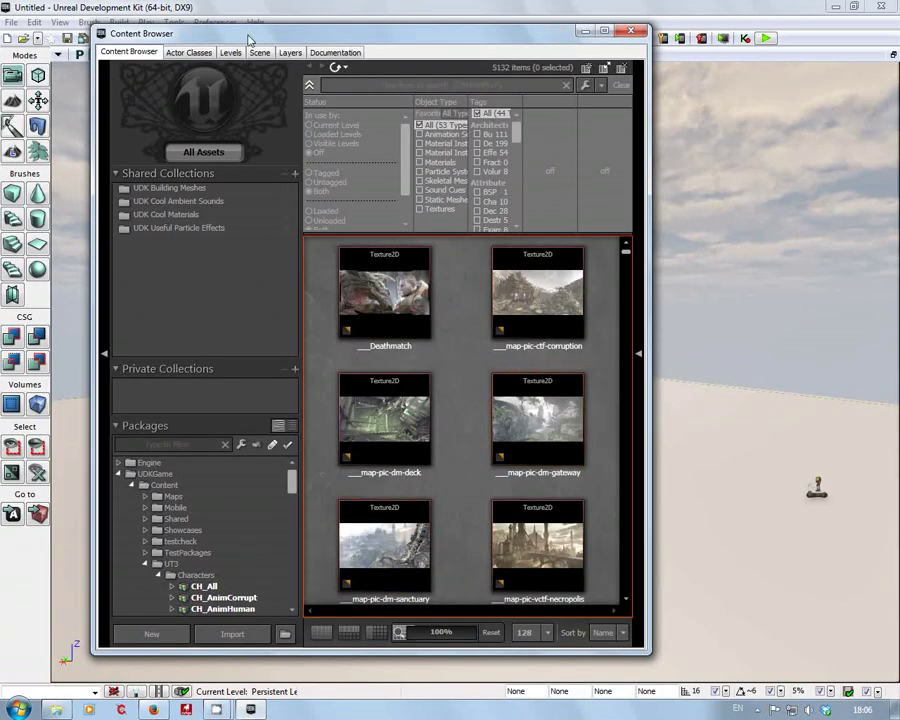
left_click_drag(392, 42, 362, 83)
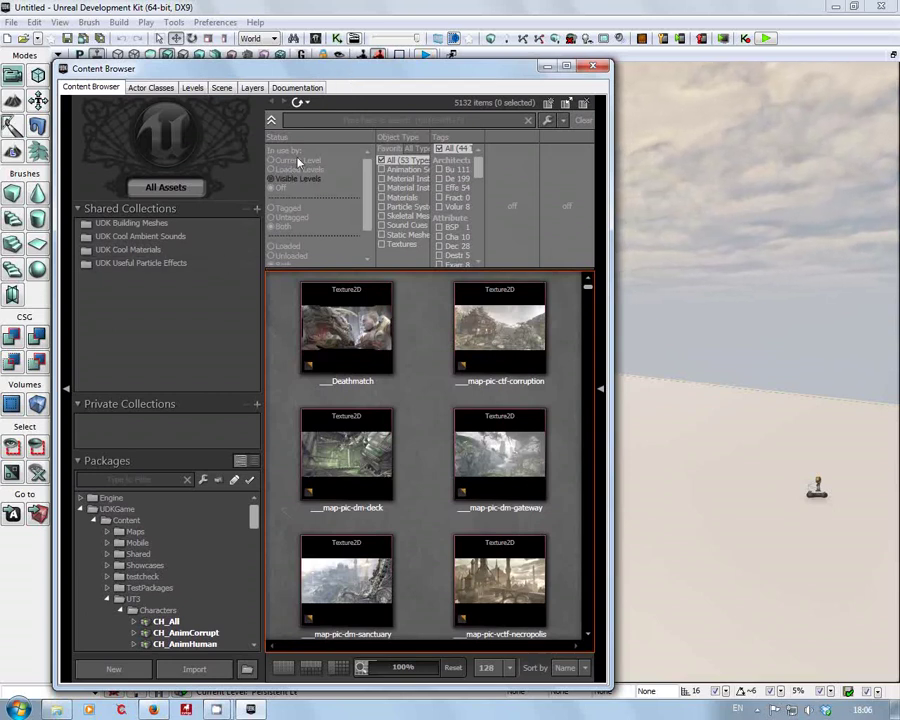
left_click_drag(343, 80, 315, 43)
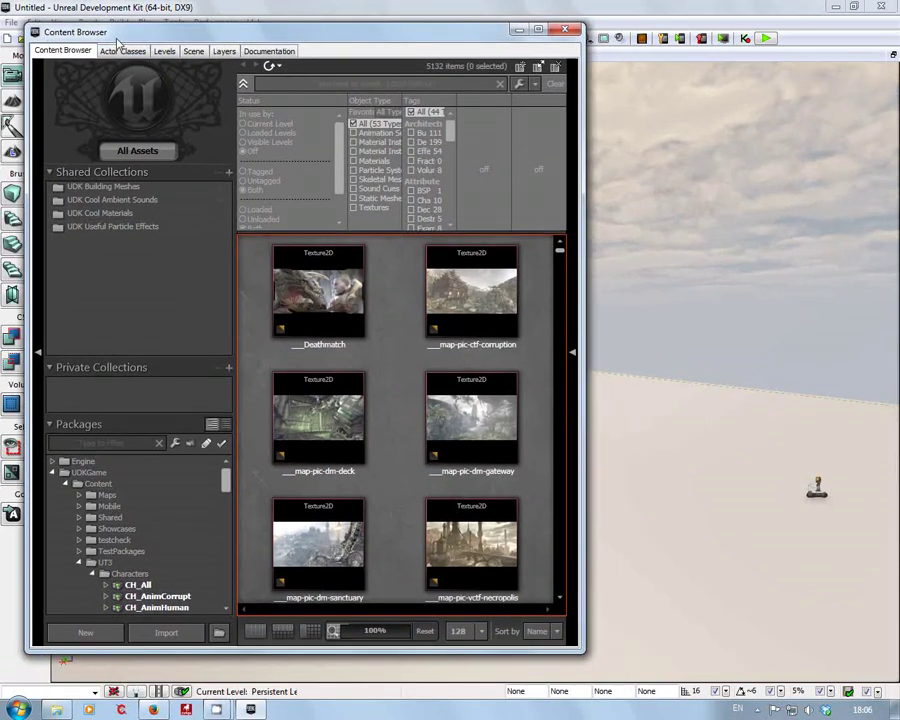
Start opening a package and browse to Rankin_latest+voicepack(2)/Rankin/UTGame/Published/CookedPC/CustomChars inside the New folder on volume D
left_click(218, 633)
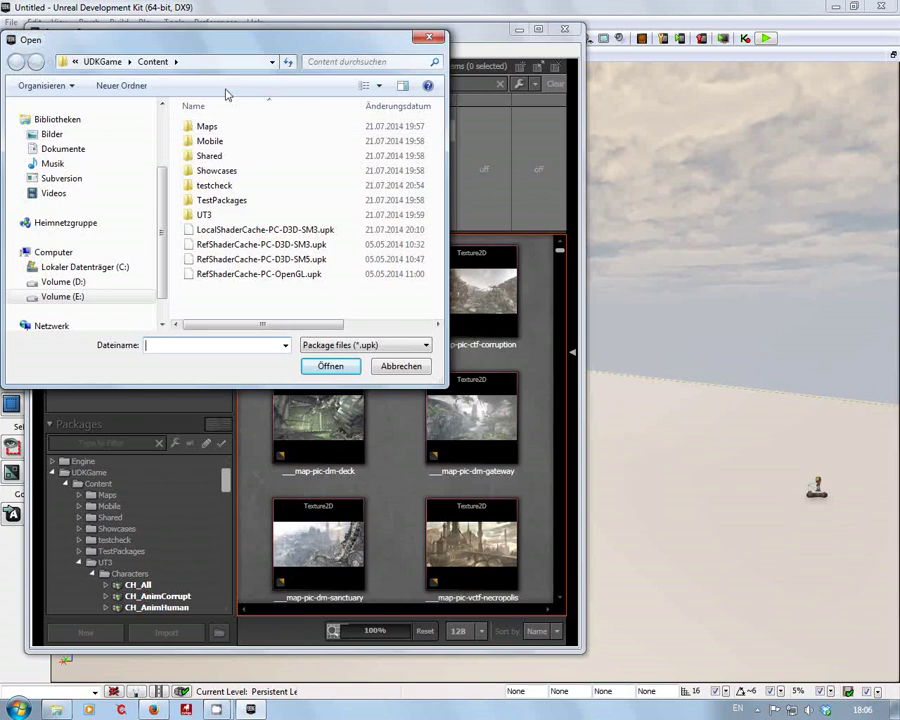
left_click(25, 282)
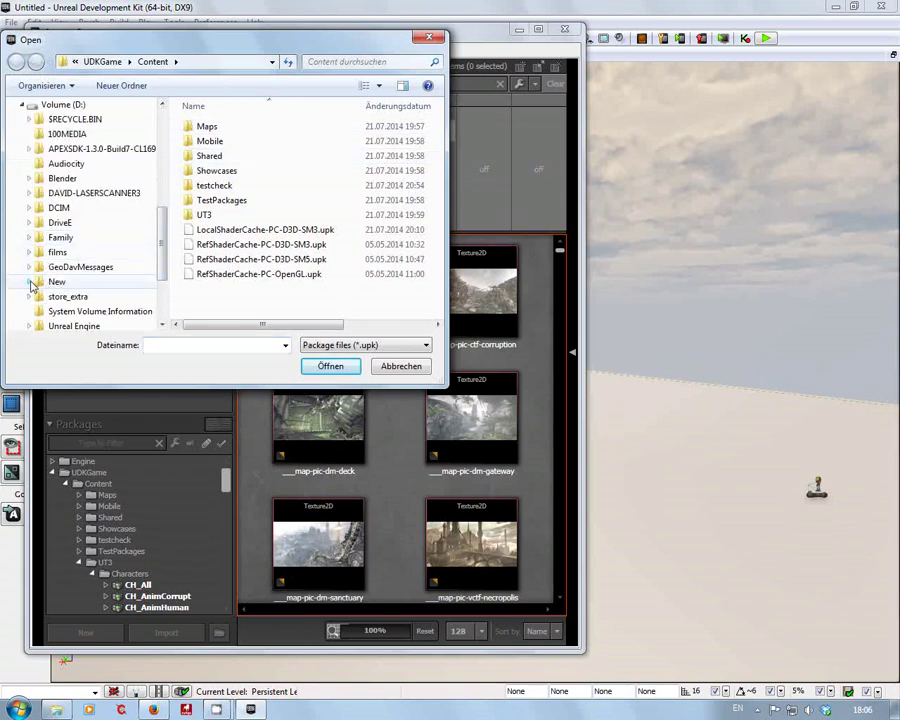
left_click(28, 282)
left_click(41, 179)
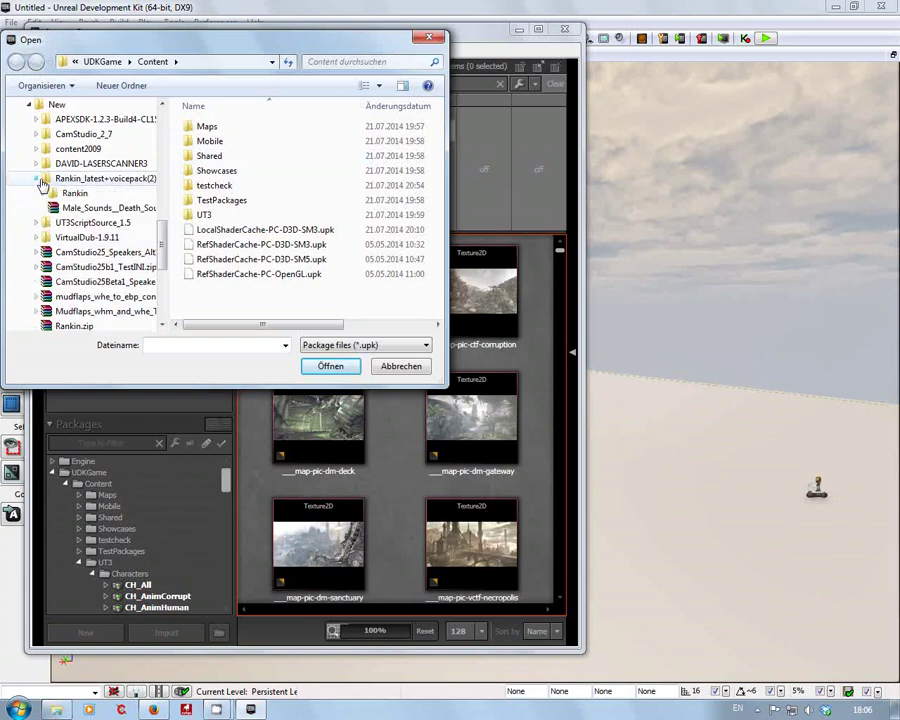
left_click(44, 194)
left_click(56, 208)
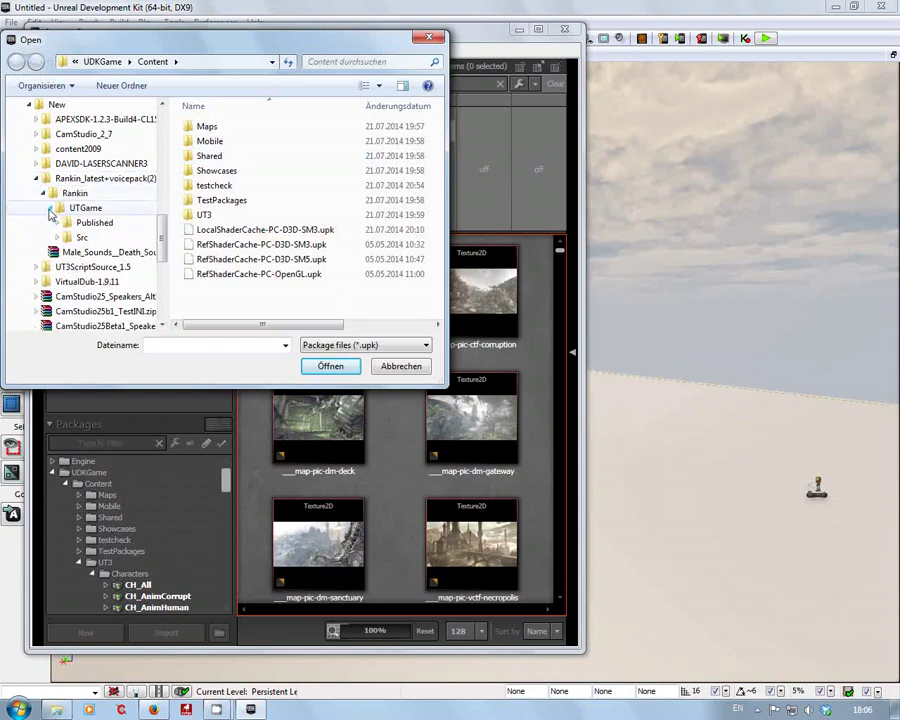
left_click(59, 223)
left_click(63, 238)
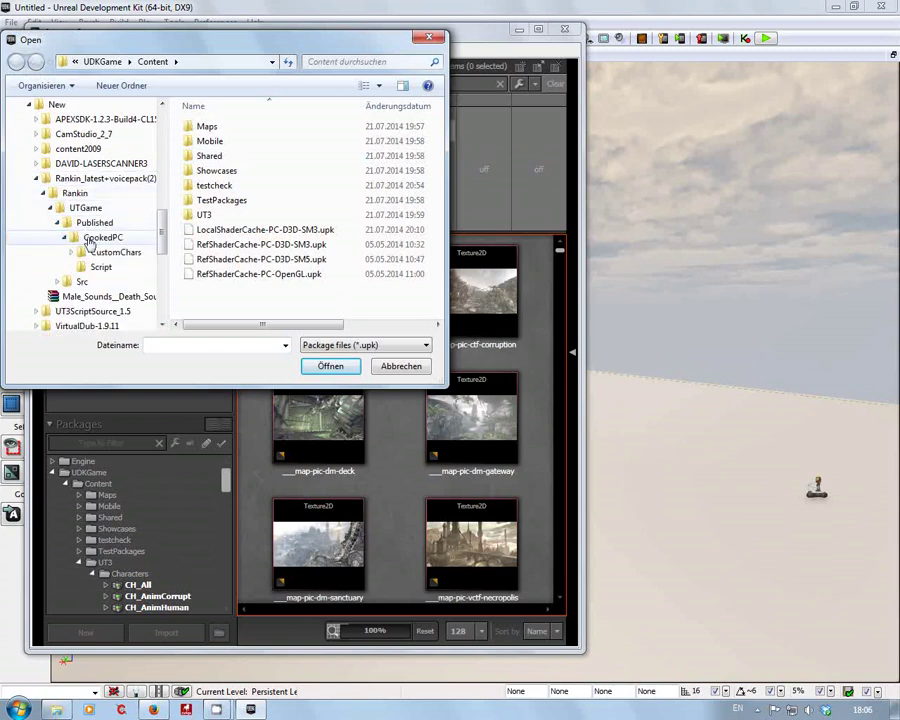
left_click(83, 254)
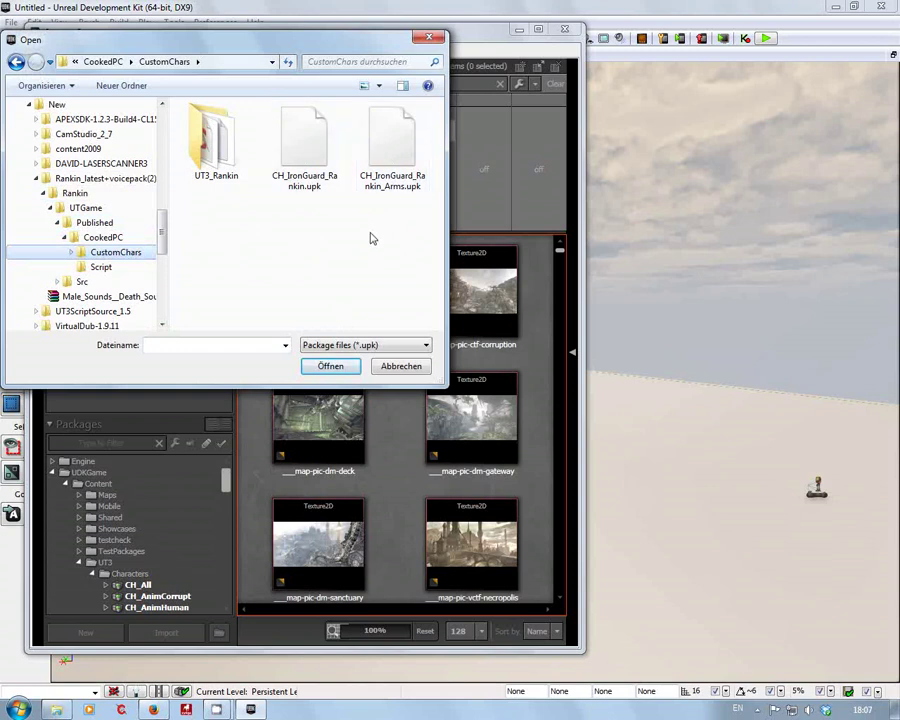
Load the package CH_IronGuard_Rankin.upk and dismiss the load errors report
left_click(306, 138)
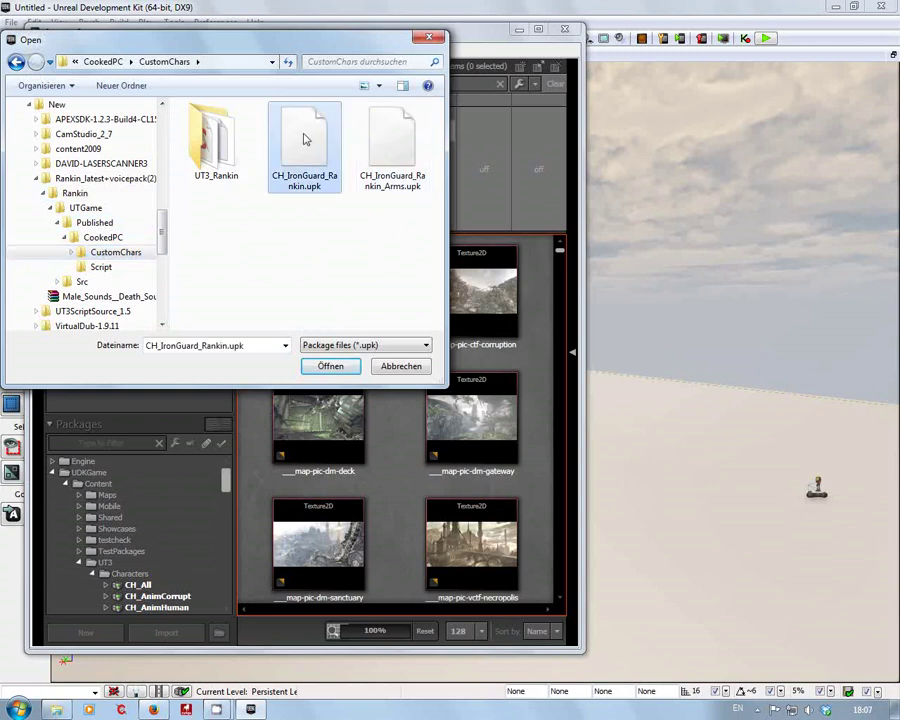
left_click(336, 366)
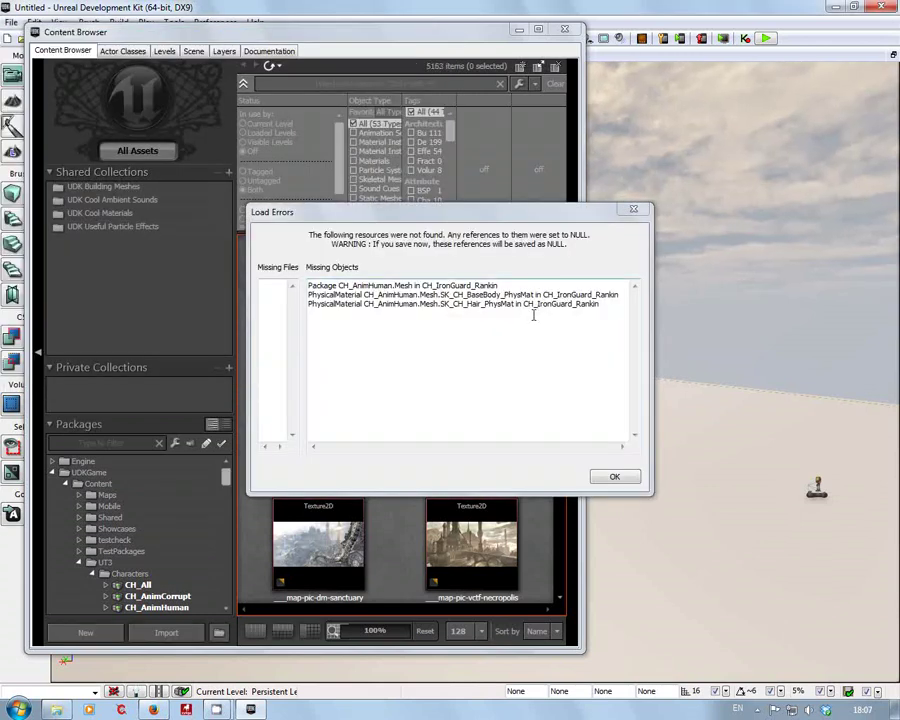
left_click(616, 478)
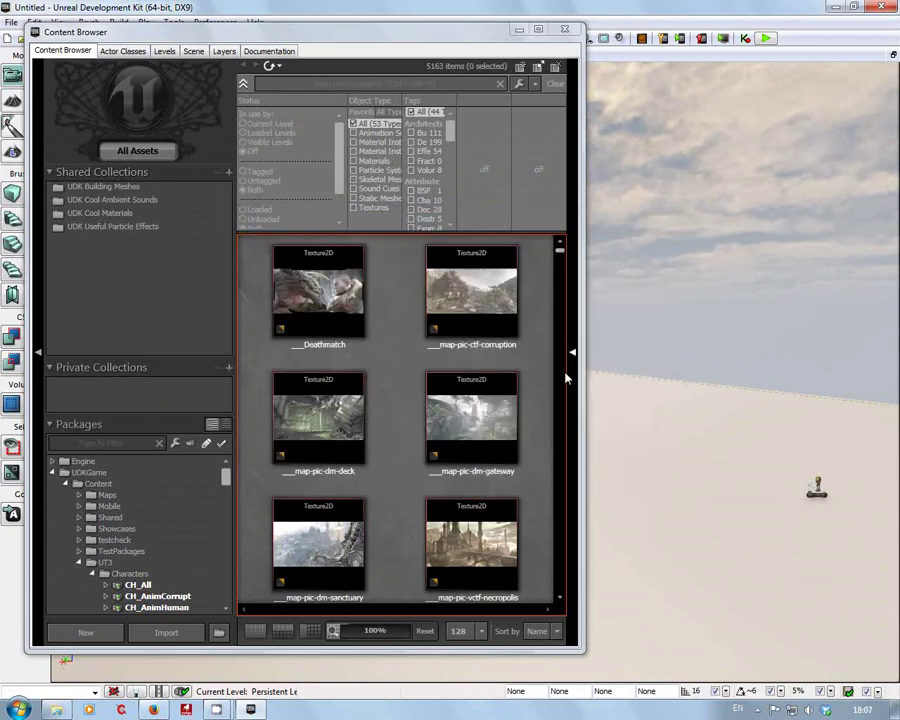
Expand the CH_IronGuard_Rankin package under the External packages and display its assets
left_click_drag(227, 476, 226, 614)
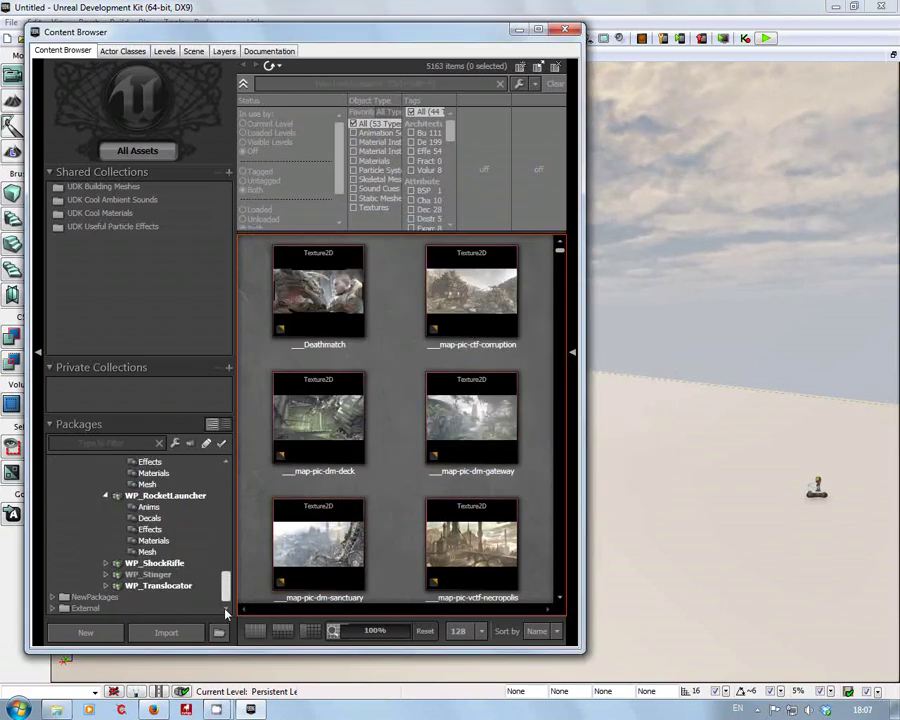
left_click(53, 608)
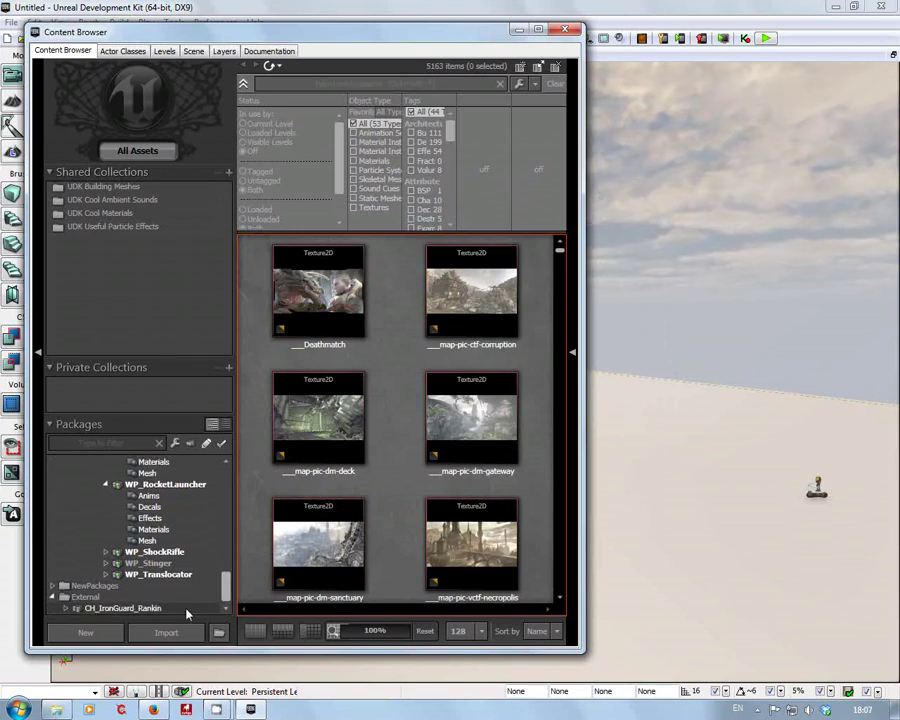
left_click(66, 608)
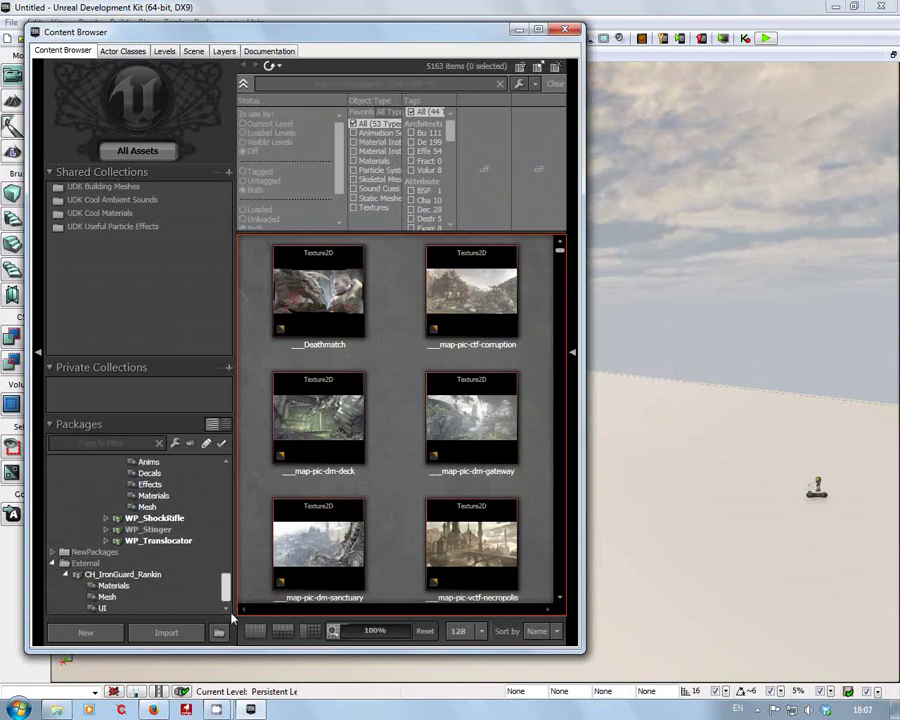
left_click(148, 574)
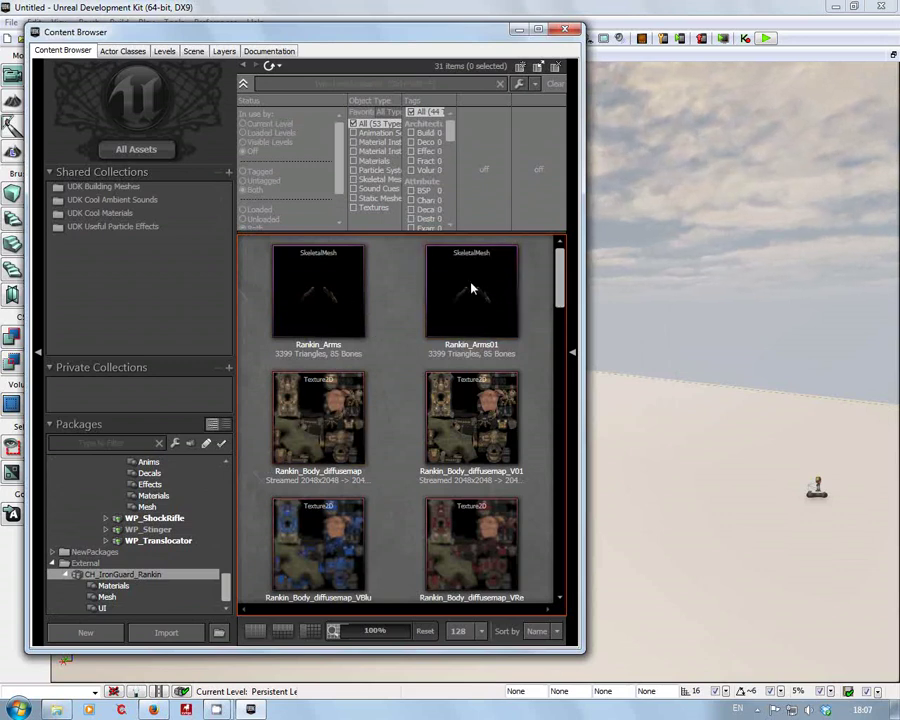
Examine all assets of the Rankin package, including its textures, material instances, skeletal meshes and physics asset
mouse_move(338, 291)
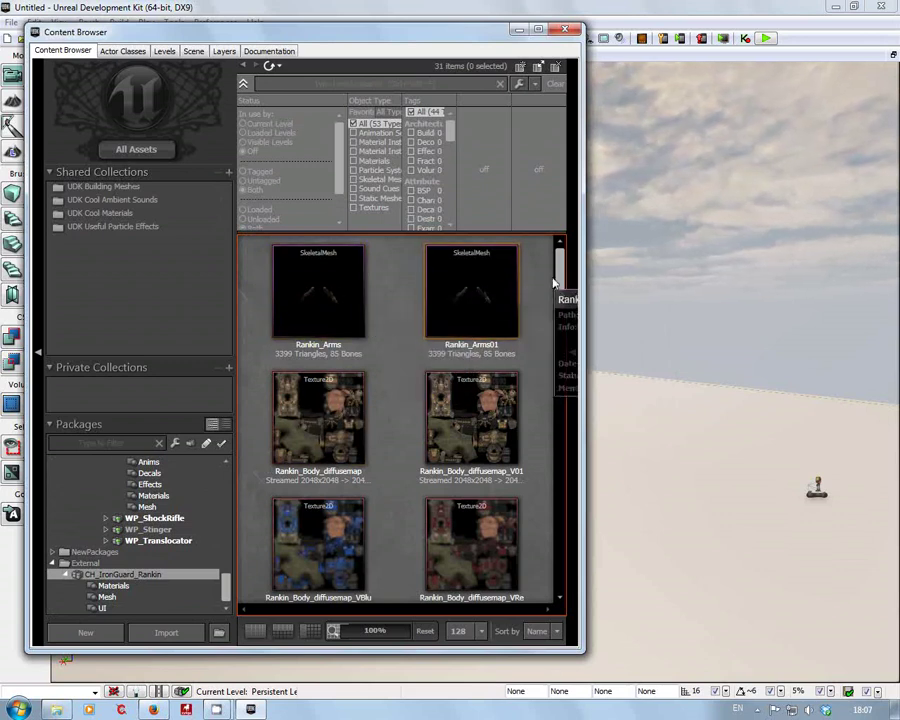
mouse_move(560, 279)
left_mouse_down()
mouse_move(559, 288)
mouse_move(557, 267)
left_mouse_up()
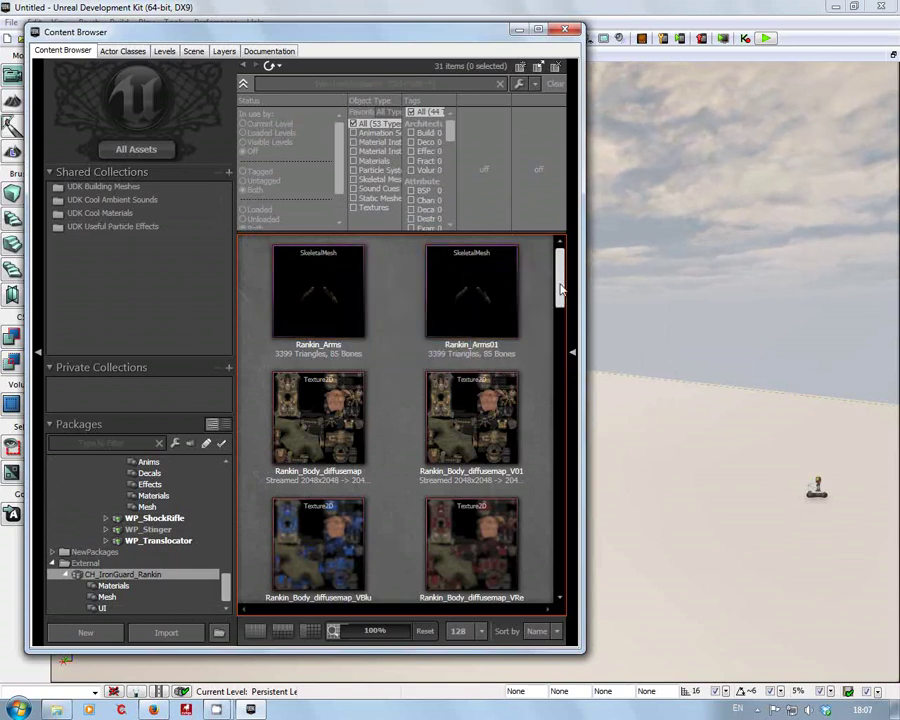
scroll(561, 296, "down", 1)
left_click_drag(561, 296, 559, 309)
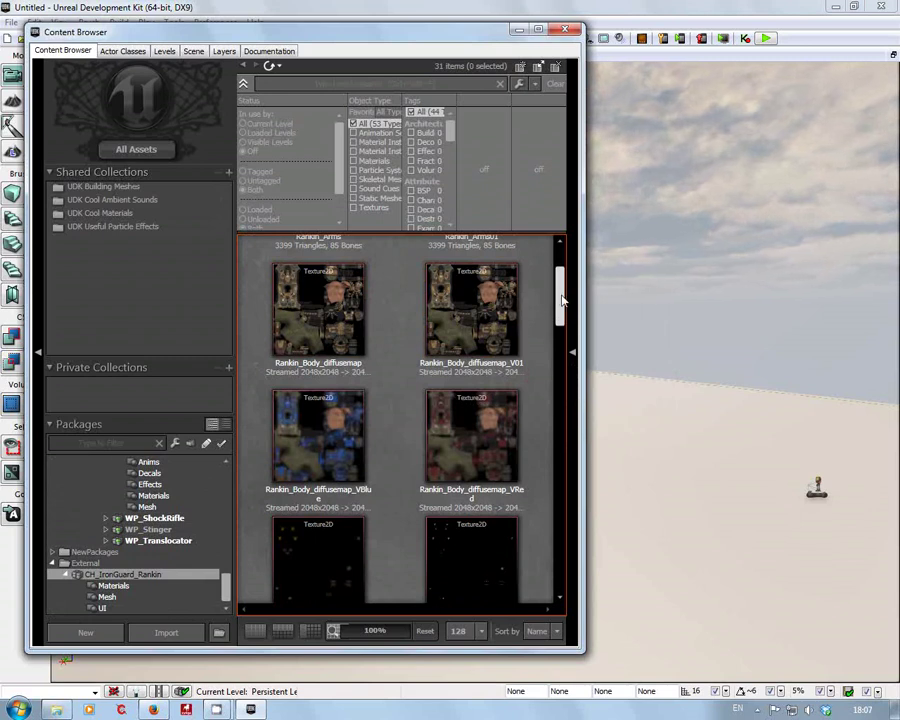
scroll(563, 298, "down", 3)
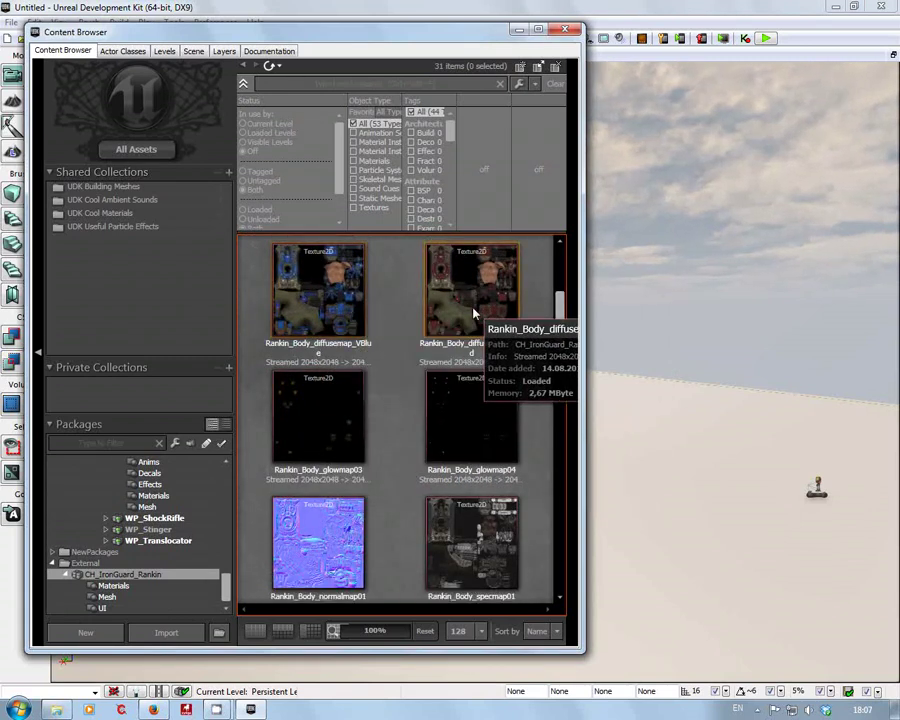
left_click_drag(560, 301, 559, 335)
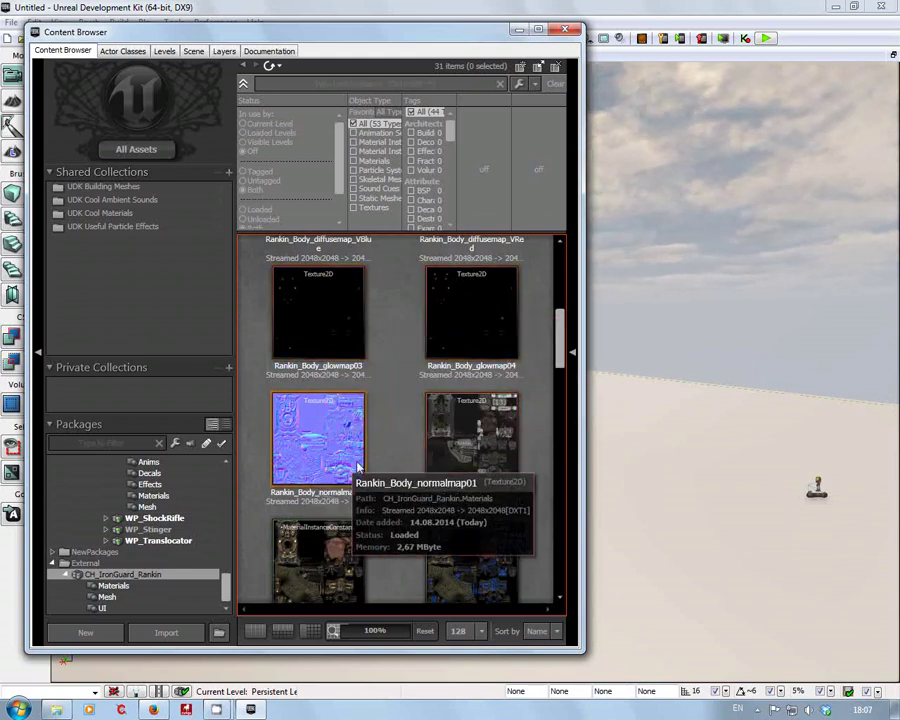
left_click_drag(559, 350, 561, 388)
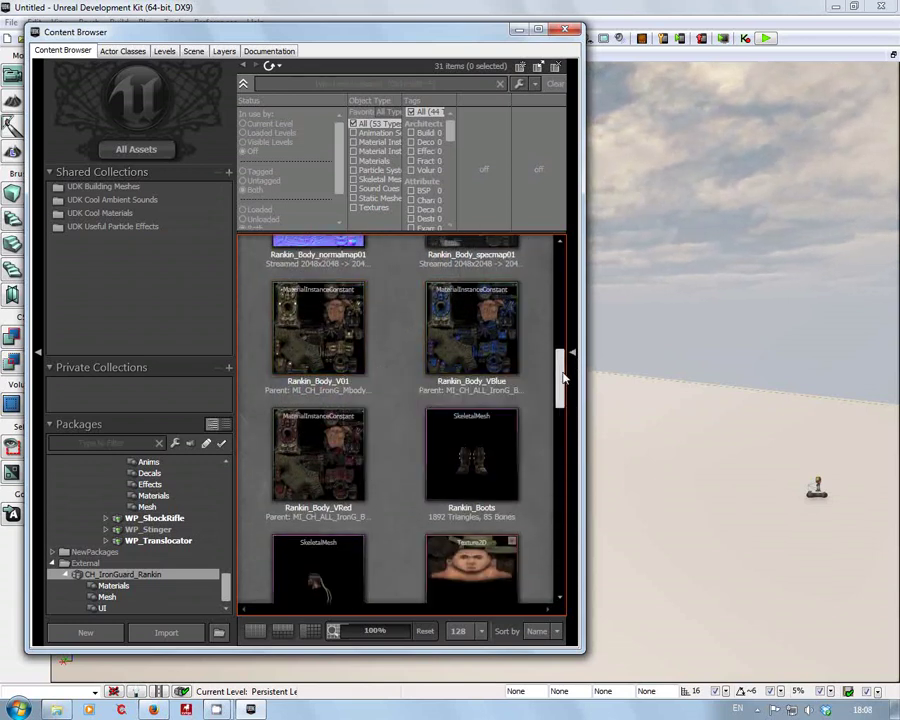
left_click_drag(563, 378, 558, 403)
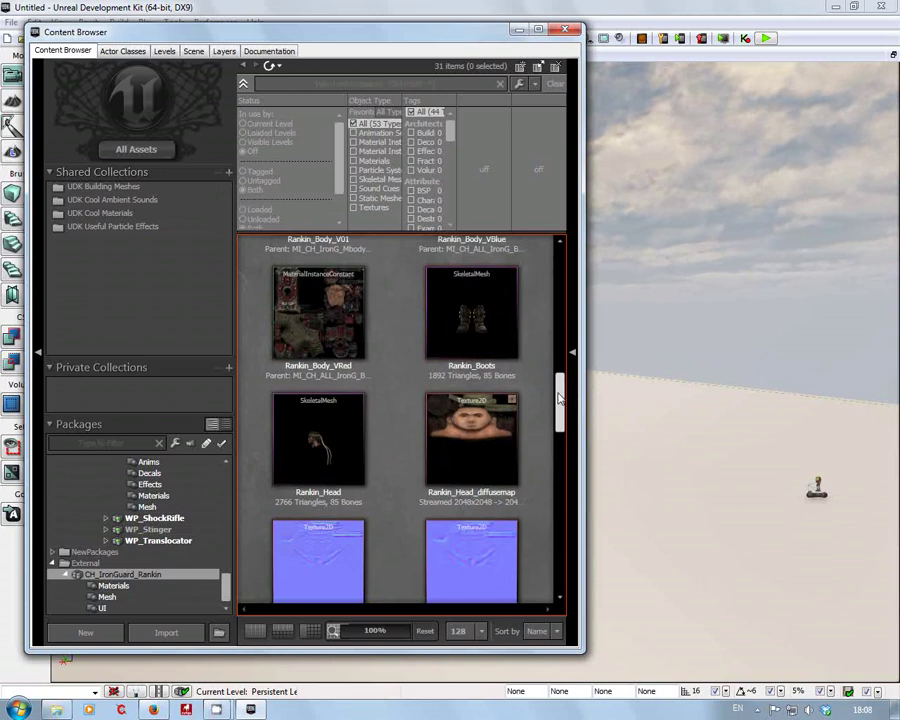
left_click_drag(559, 398, 559, 392)
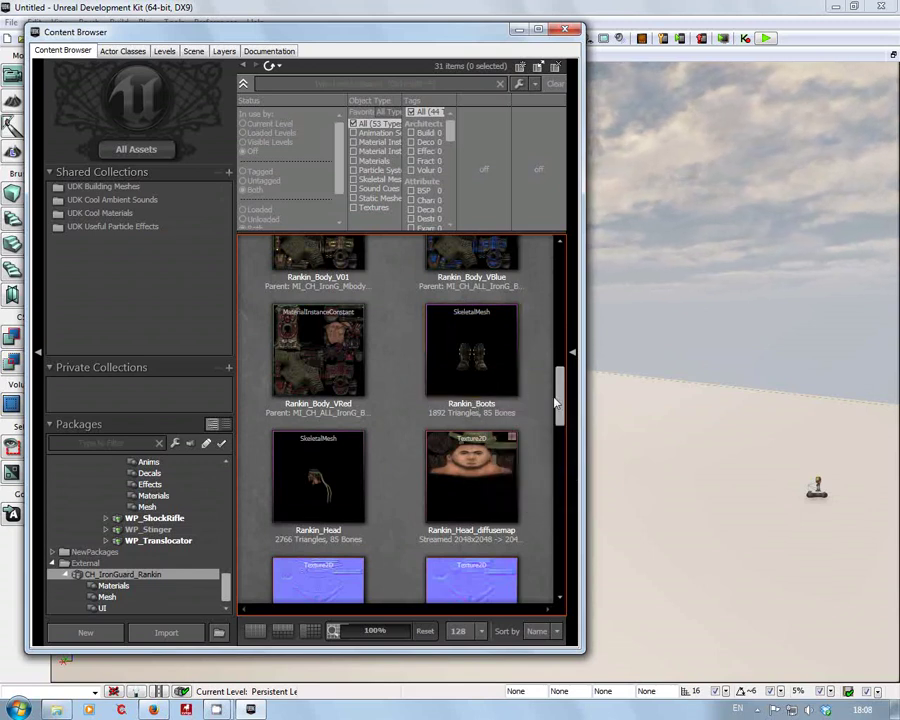
left_click_drag(560, 402, 562, 482)
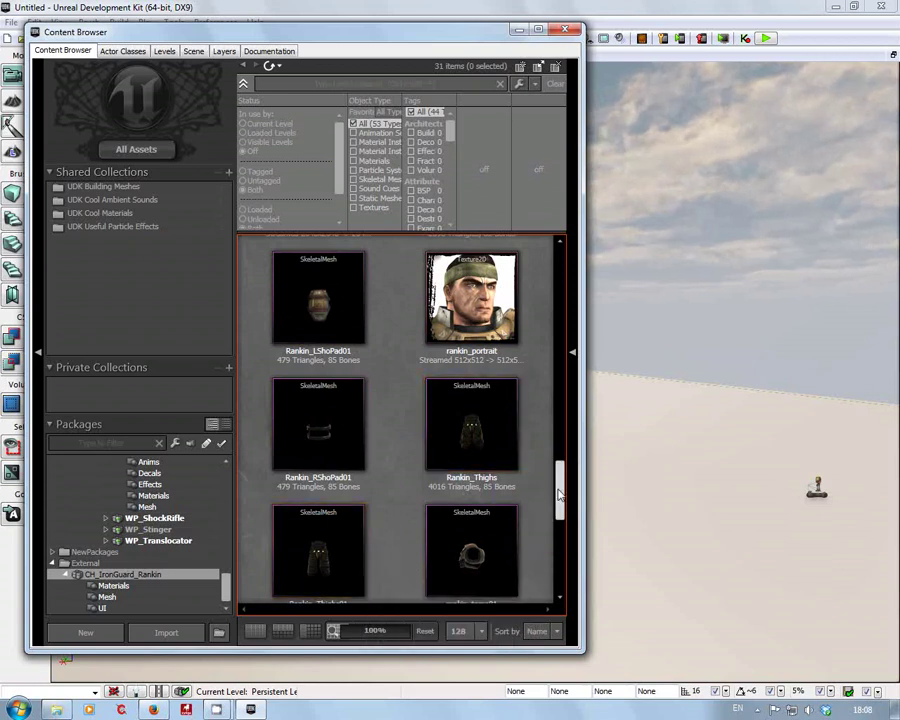
left_click_drag(561, 486, 562, 566)
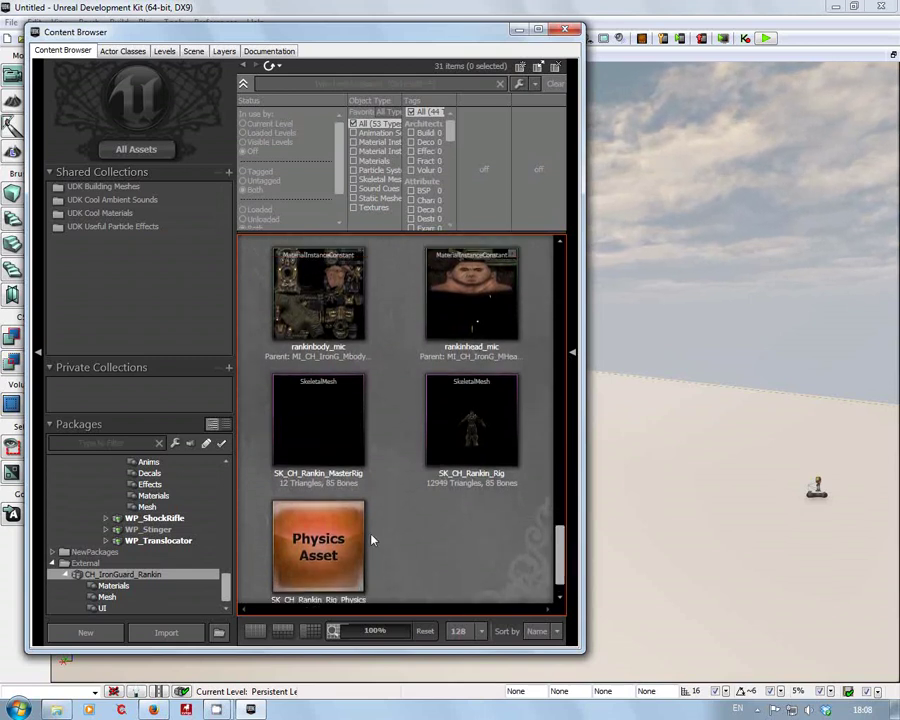
Examine the Rankin package's body textures and the operations available for the Rankin_Body_V01 material instance
mouse_move(465, 438)
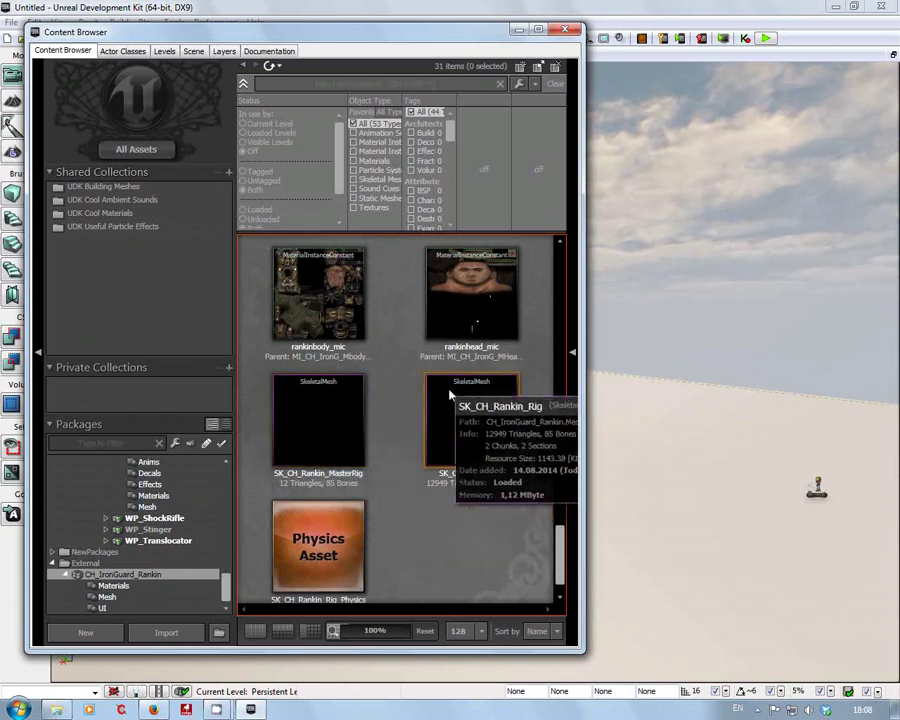
left_click(563, 507)
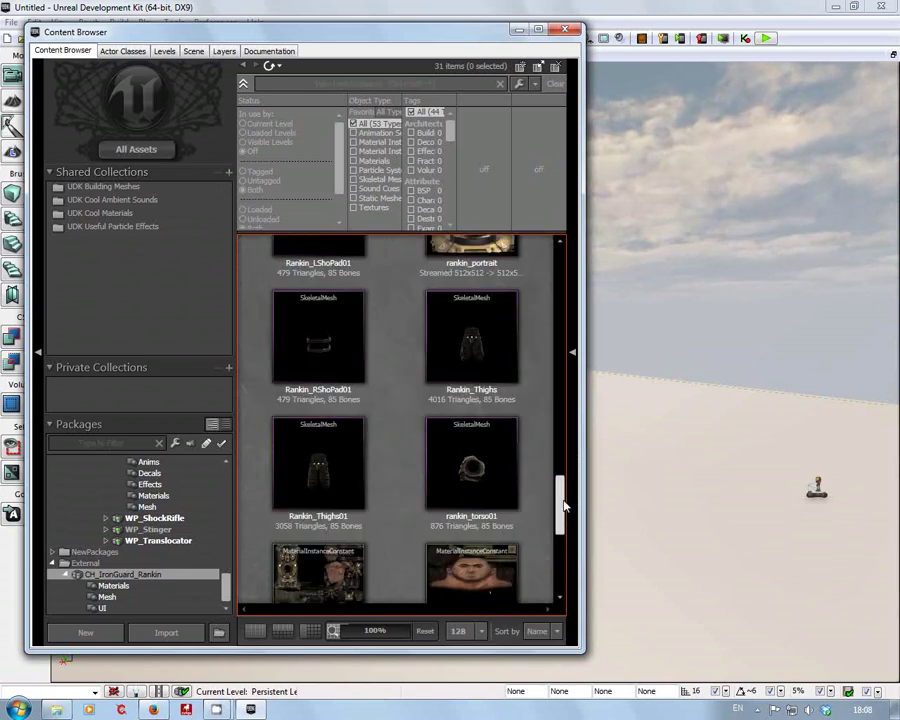
left_click_drag(563, 507, 562, 345)
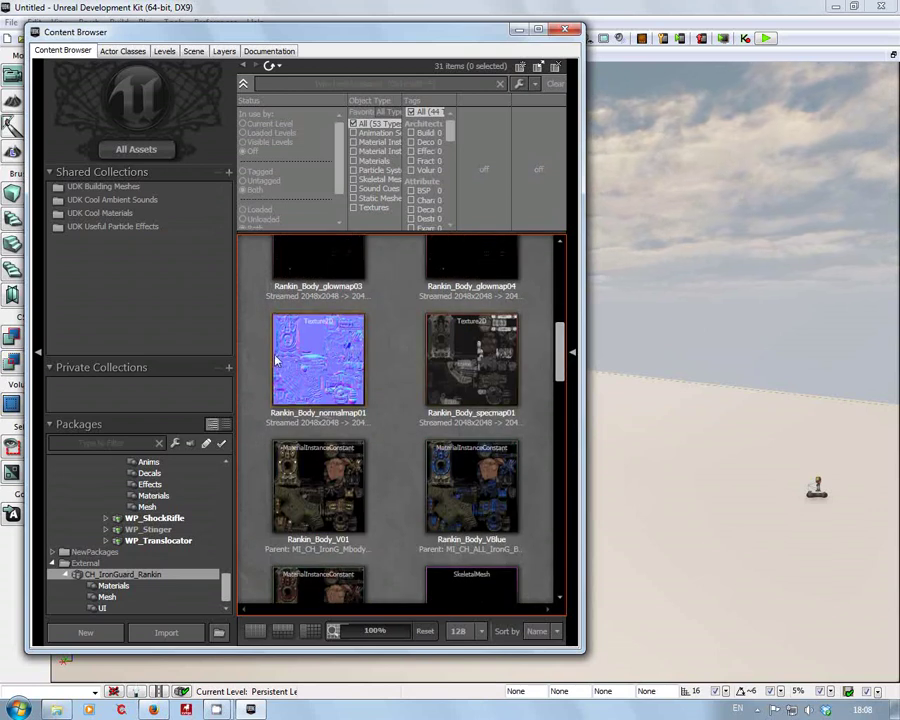
mouse_move(336, 370)
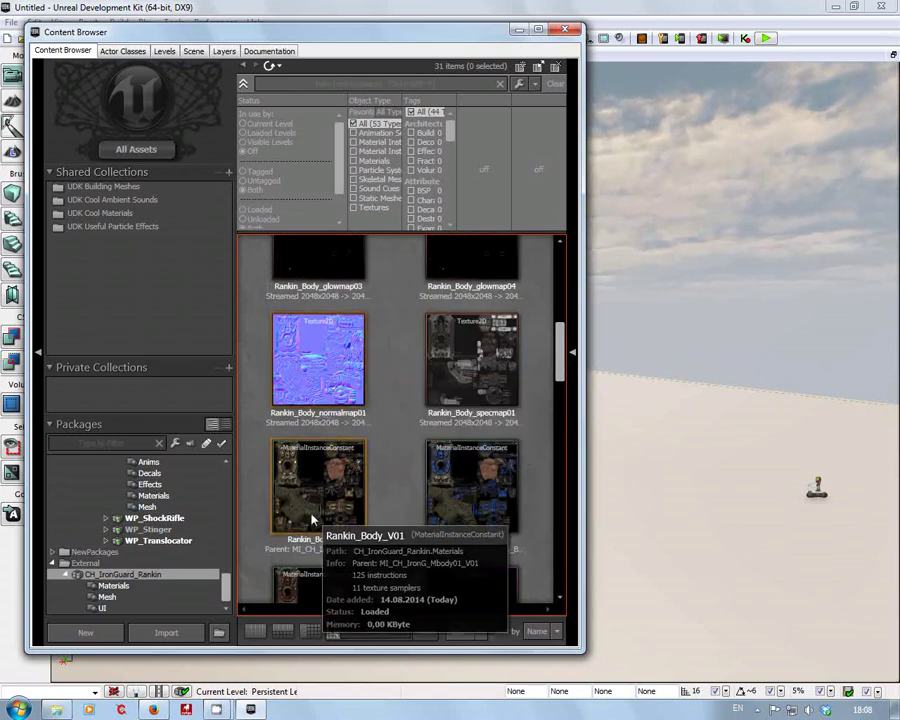
mouse_move(320, 500)
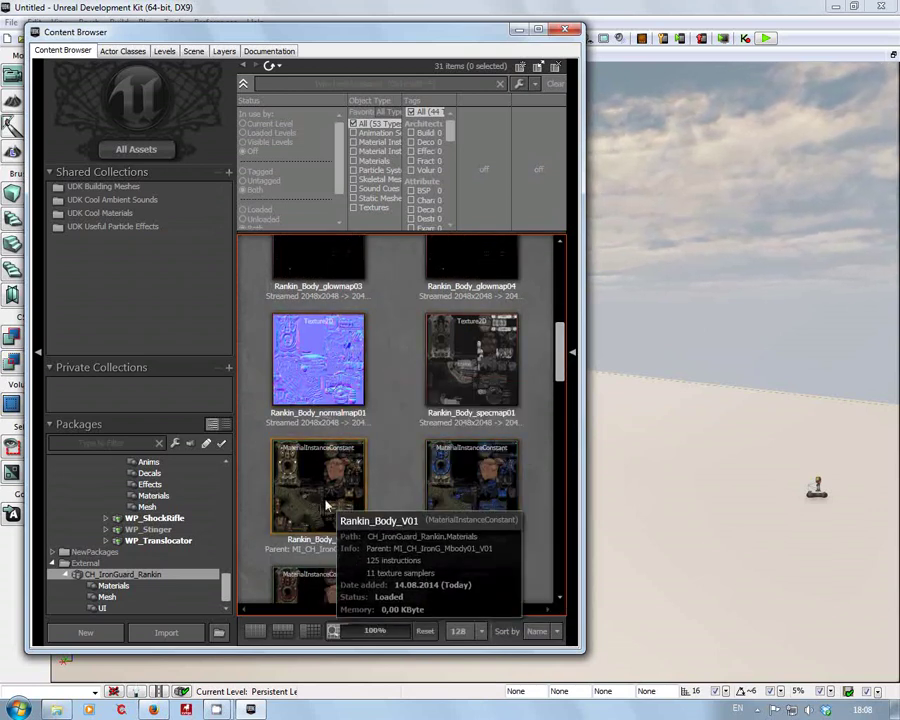
right_click(322, 500)
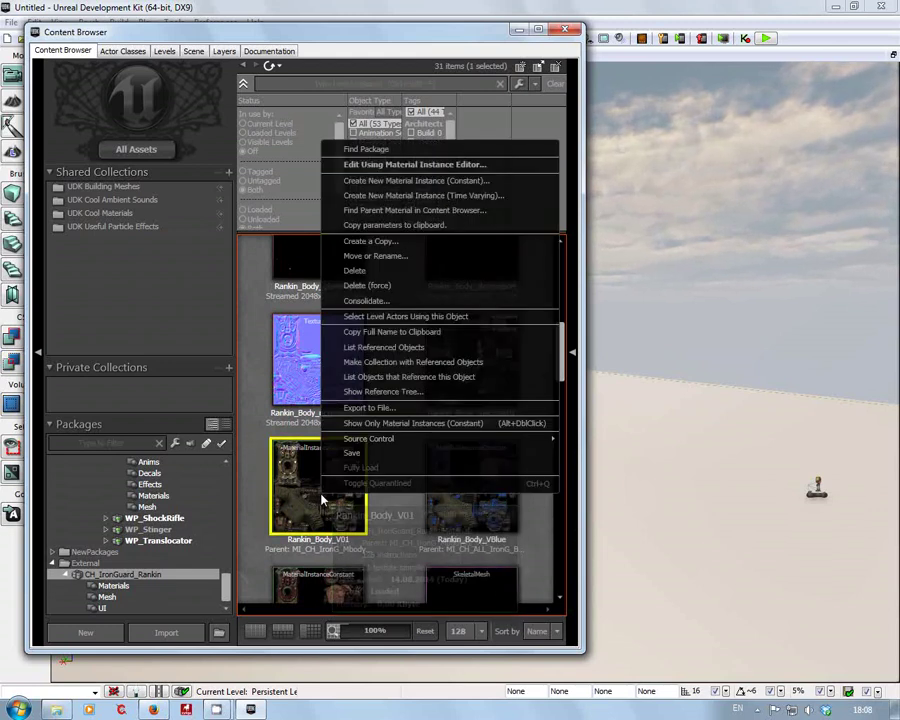
left_click(531, 545)
Export the SK_CH_Rankin_Rig skeletal mesh as SK_CH_Rankin_Rig.FBX into the CustomChars folder
scroll(535, 510, "down", 3)
scroll(536, 498, "down", 6)
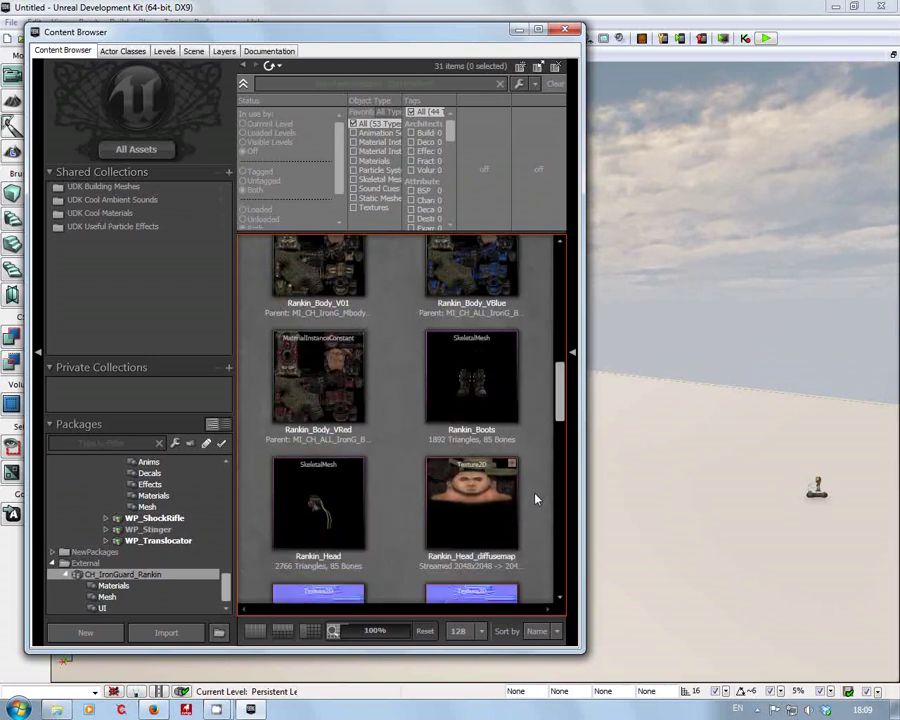
scroll(535, 500, "down", 8)
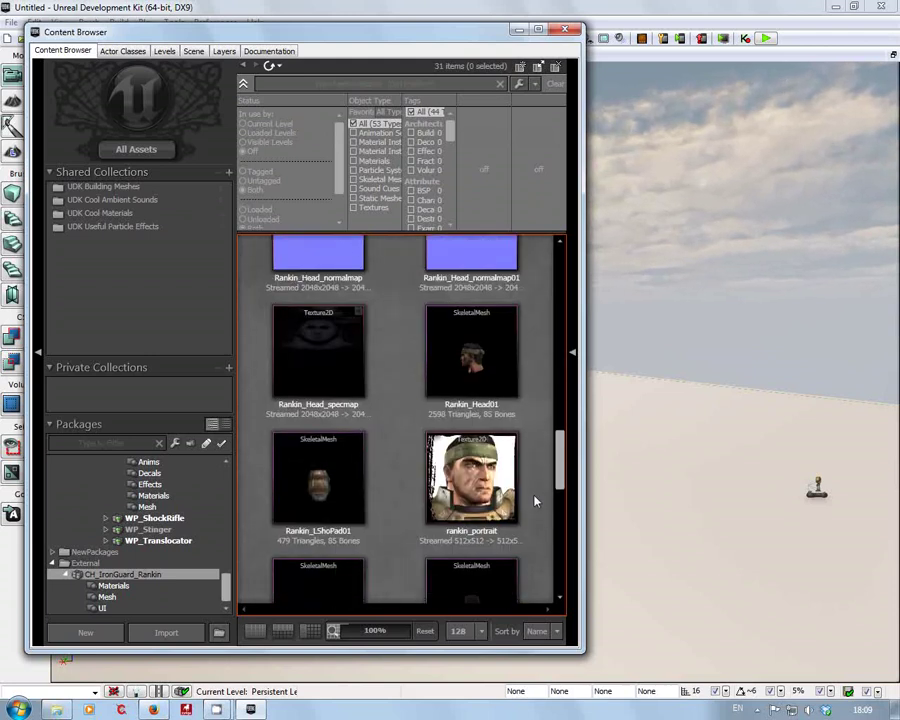
scroll(535, 502, "down", 3)
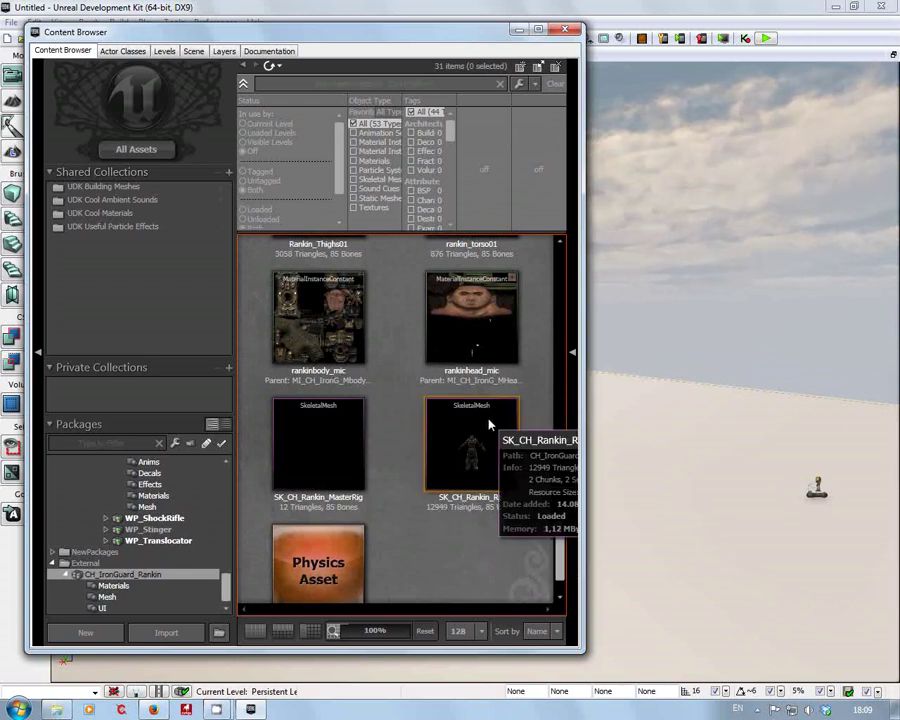
right_click(456, 441)
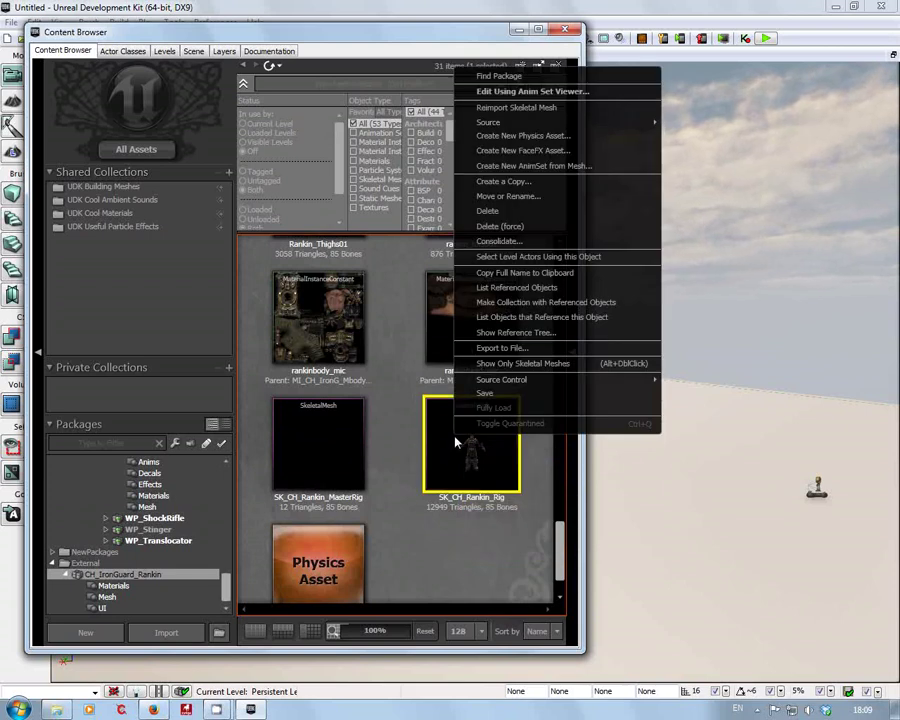
left_click(497, 349)
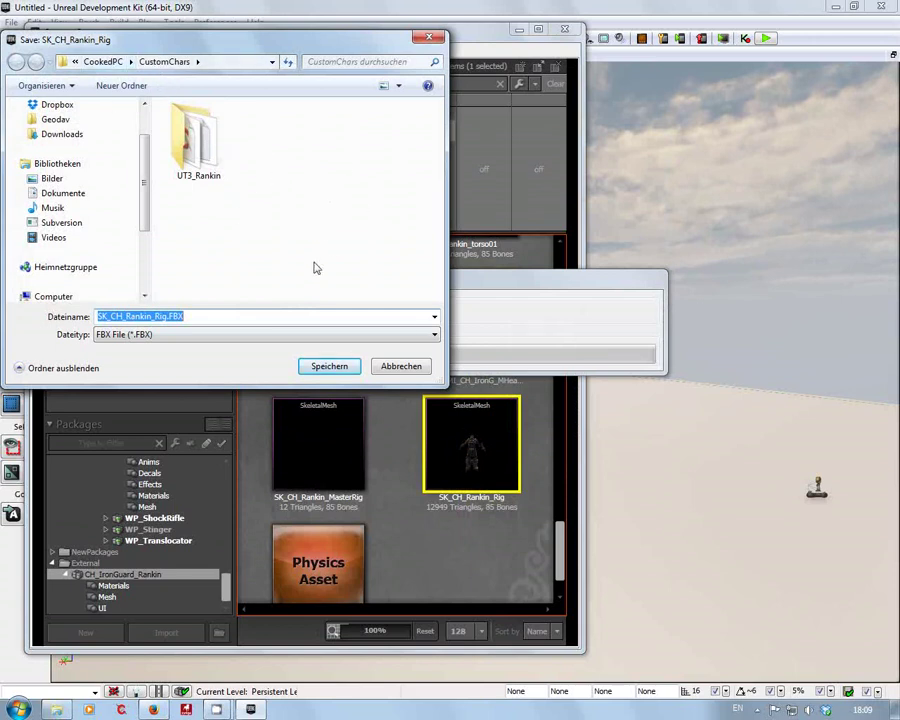
left_click(330, 371)
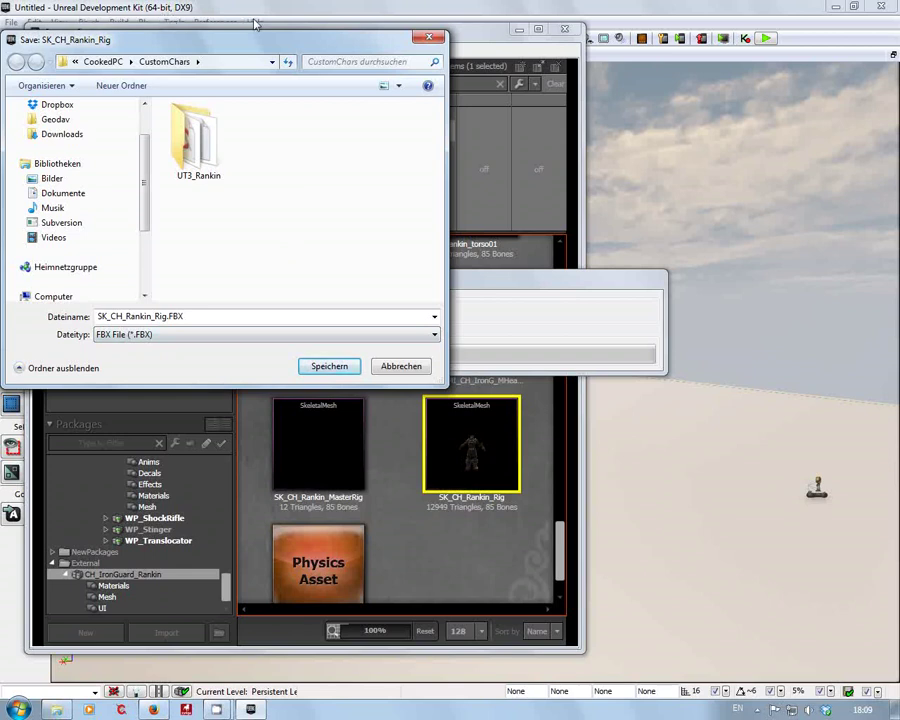
left_click(330, 367)
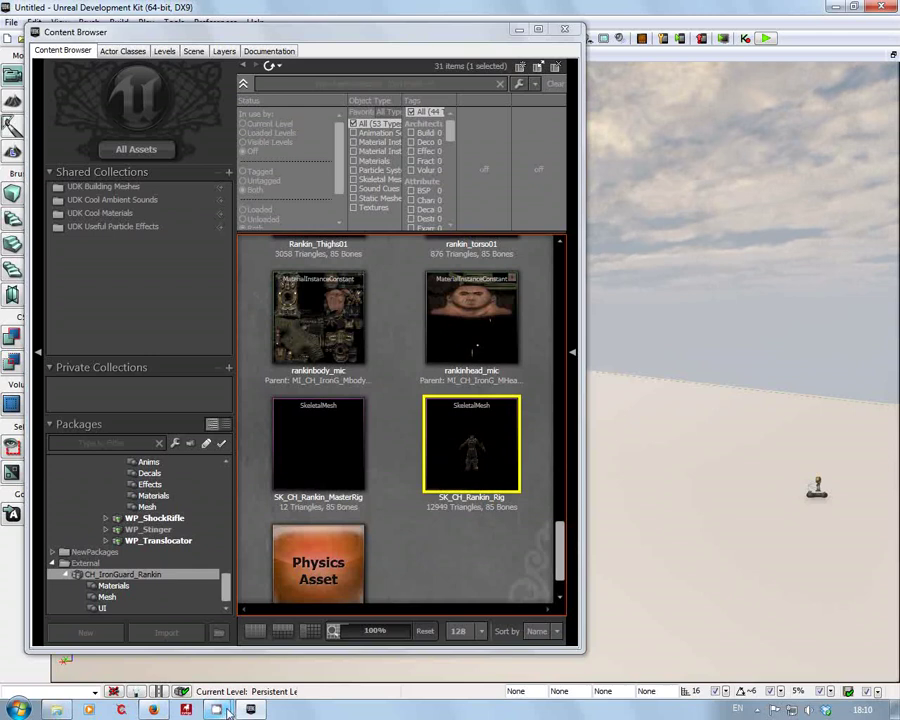
mouse_move(220, 710)
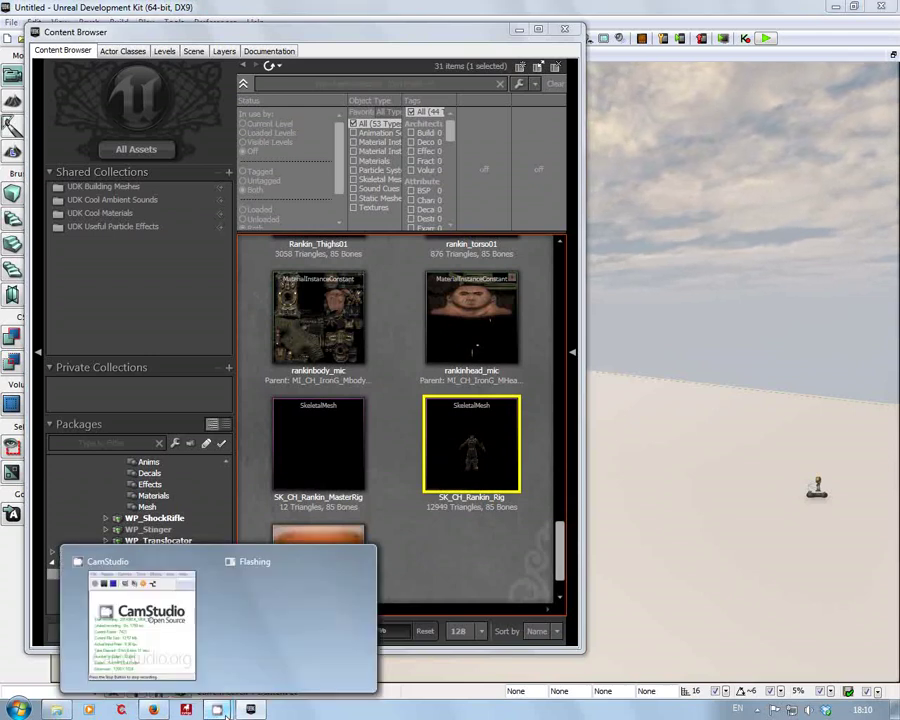
mouse_move(150, 572)
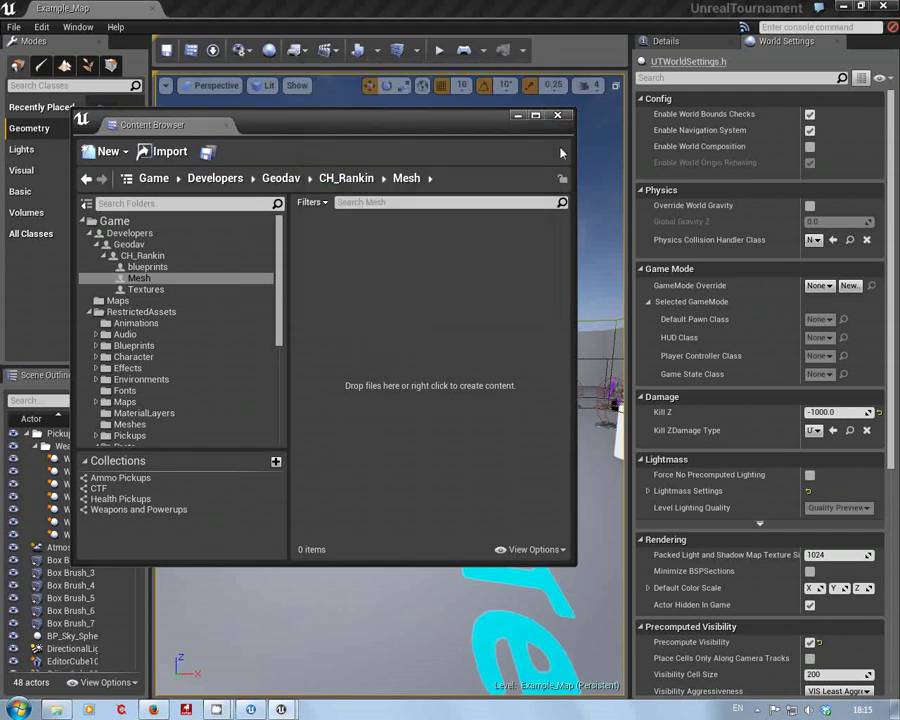
In the Unreal Tournament editor, examine the textures in CH_Rankin/Textures and the node graph of Rankin_Body_diffusemap_V01_Mat, and close the material
left_click(146, 290)
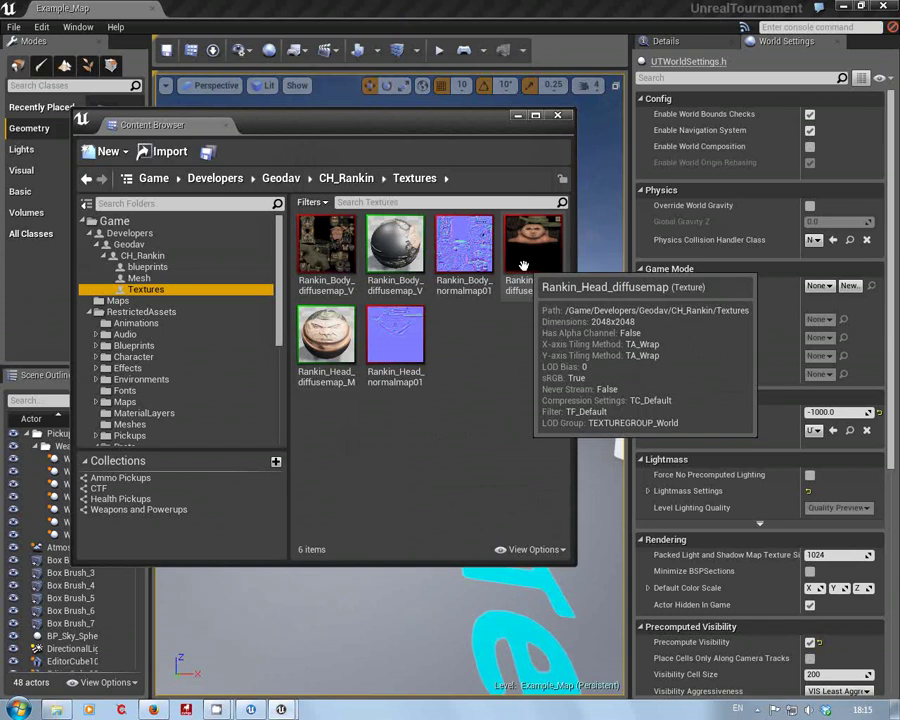
mouse_move(398, 346)
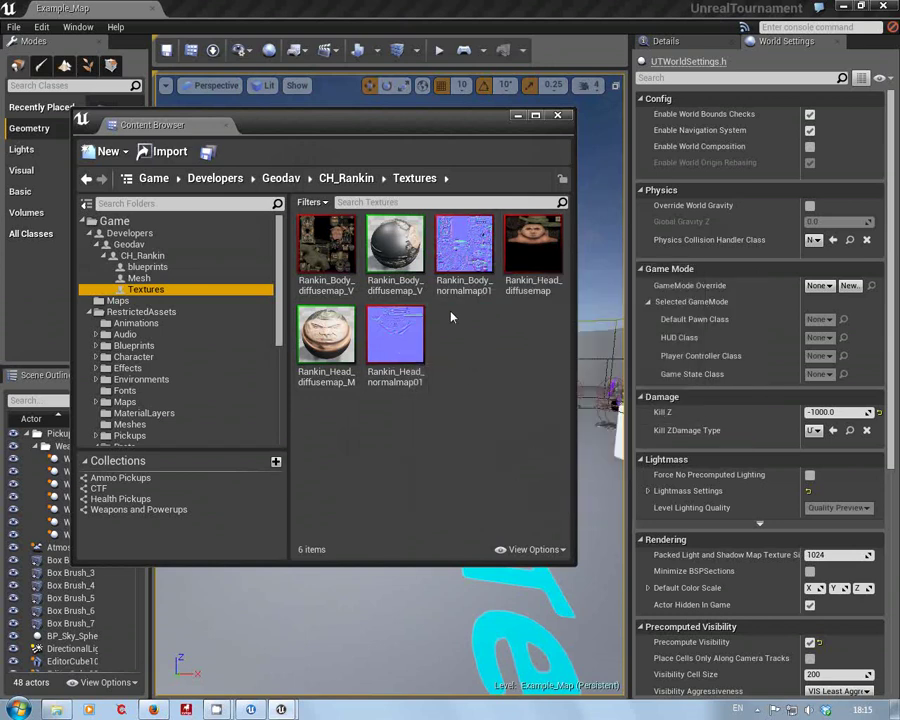
left_click(410, 252)
double_click(410, 252)
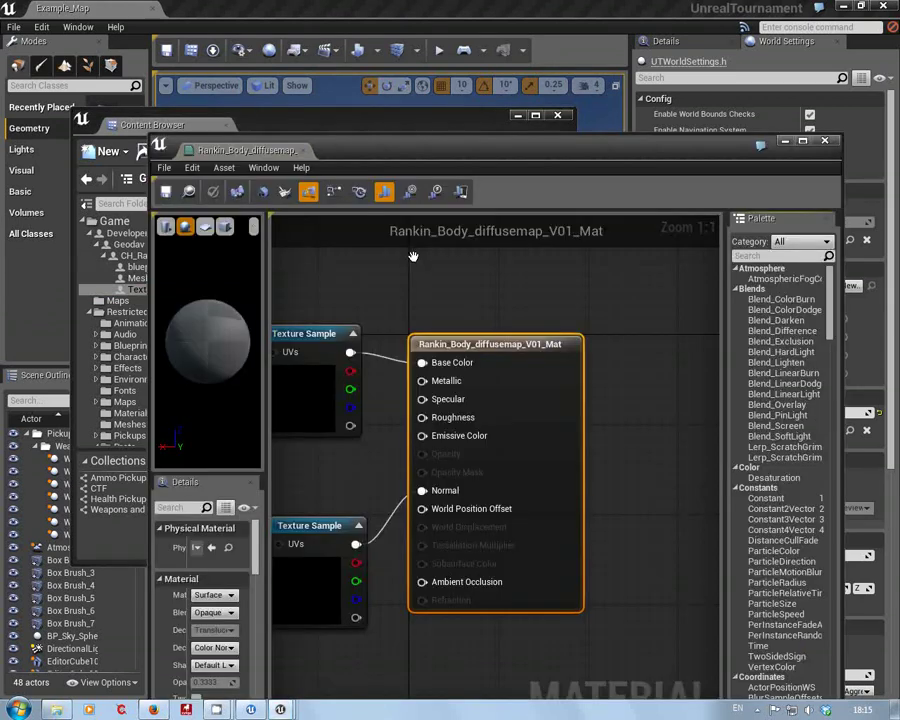
right_click_drag(369, 476, 449, 449)
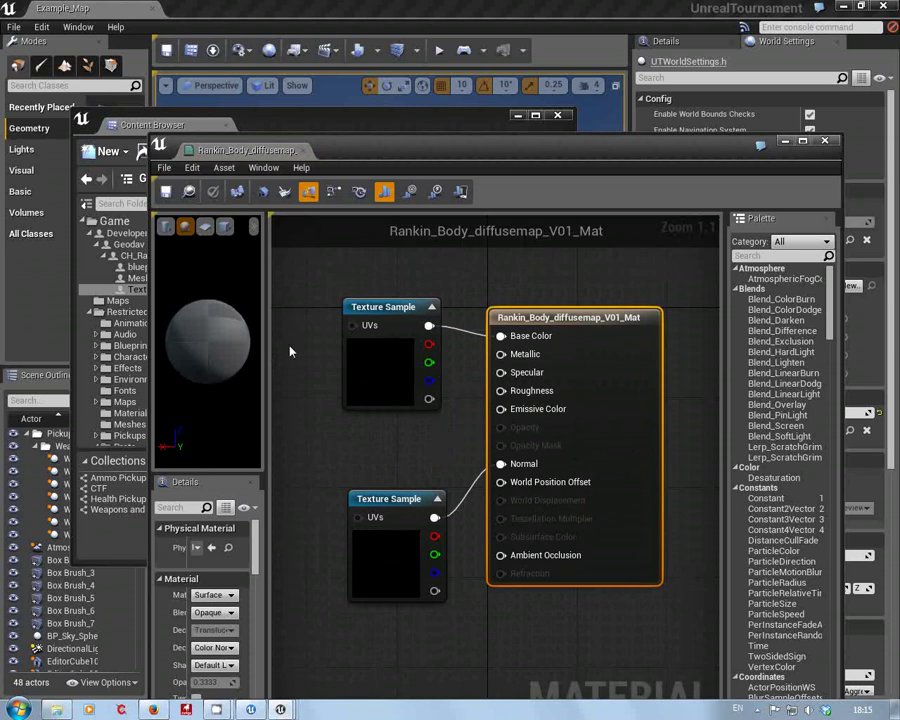
left_click(824, 141)
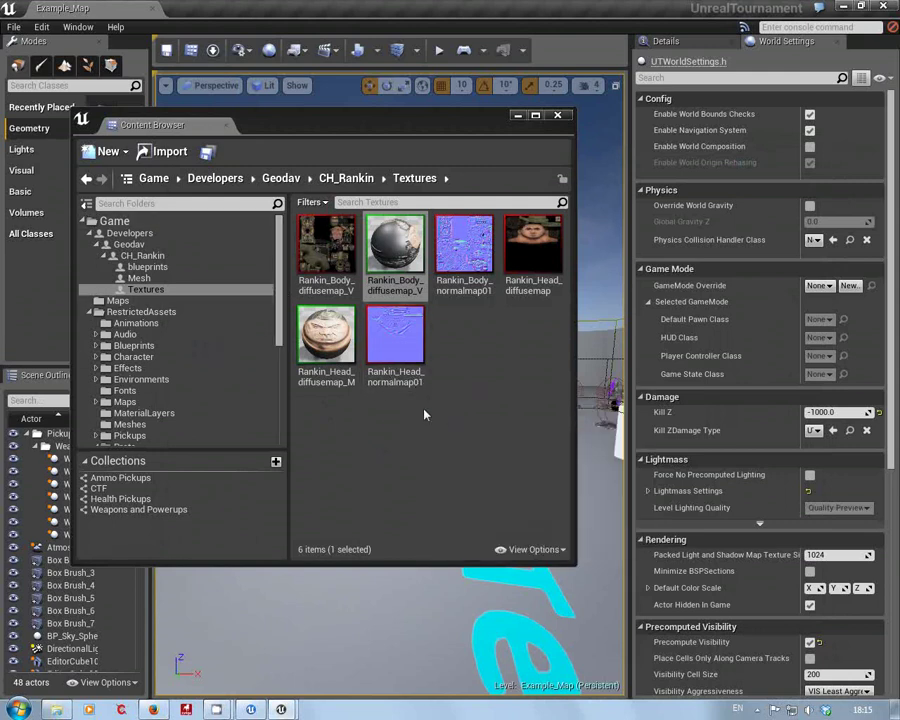
left_click(157, 279)
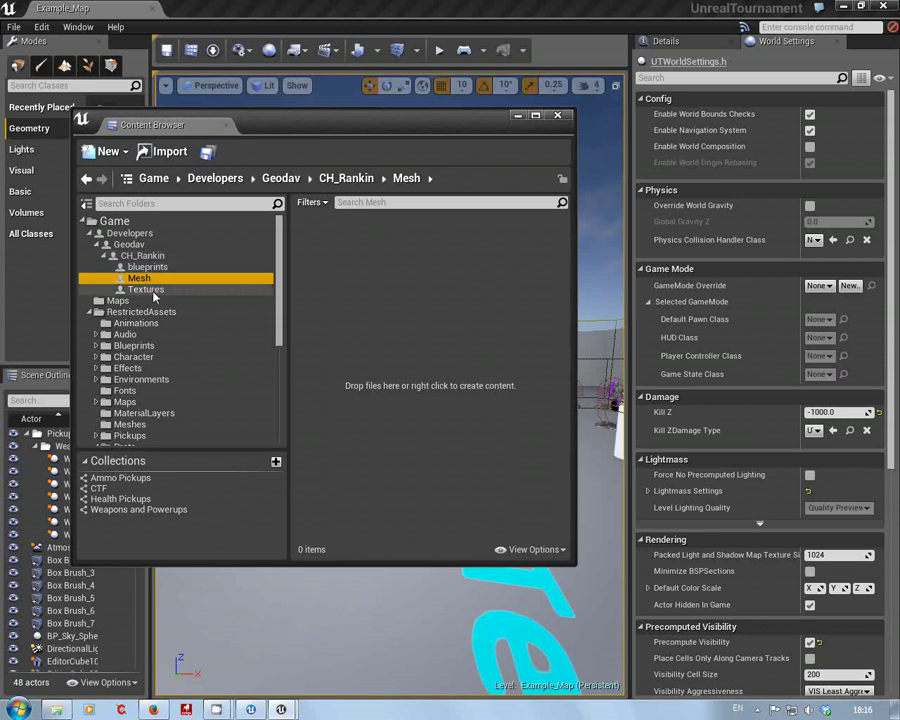
left_click(328, 274)
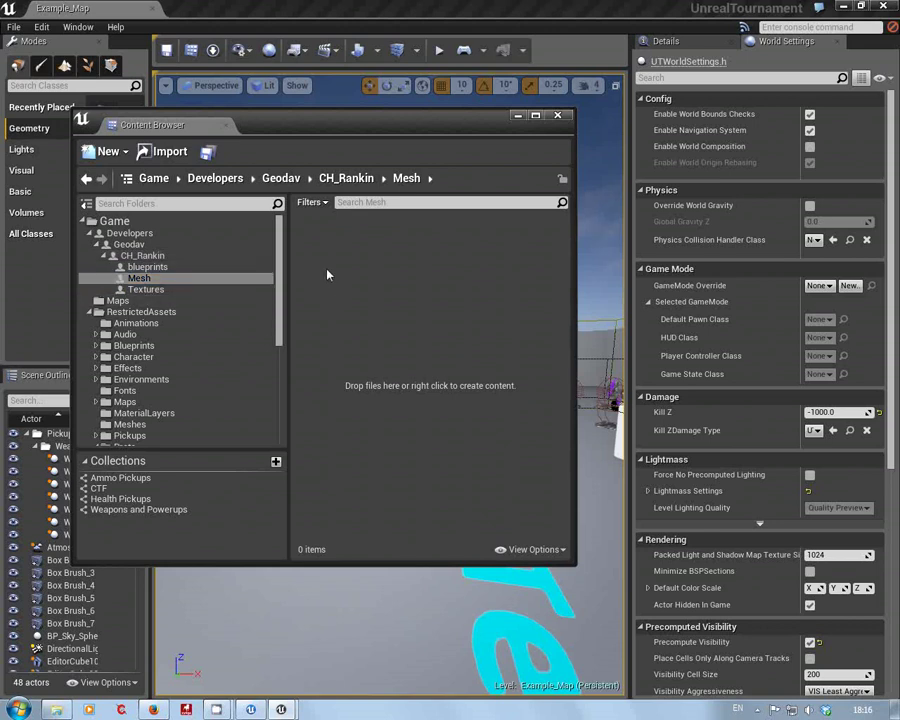
right_click(328, 274)
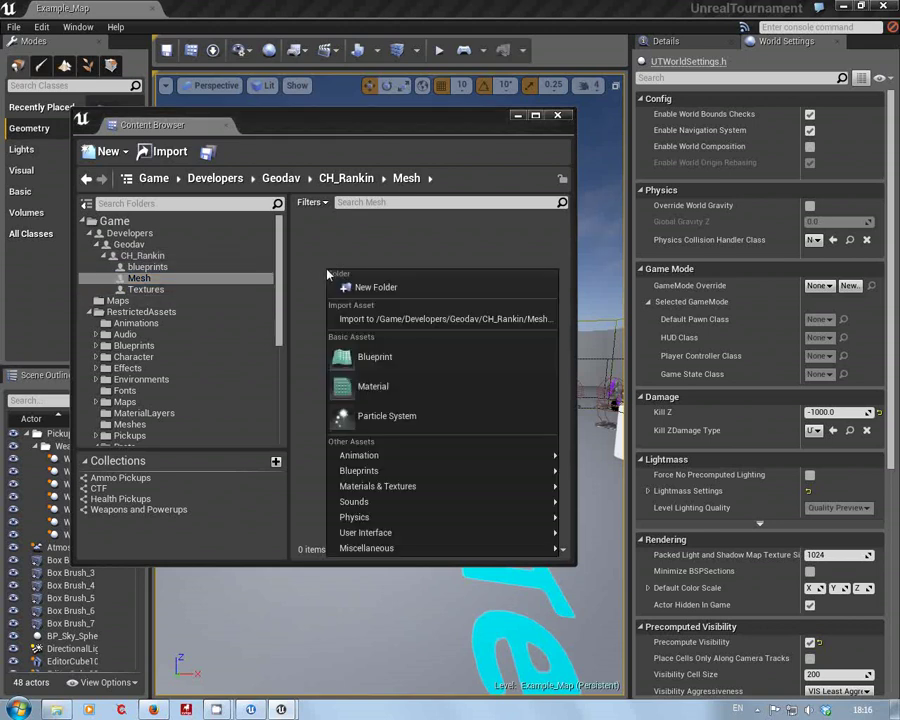
left_click(374, 320)
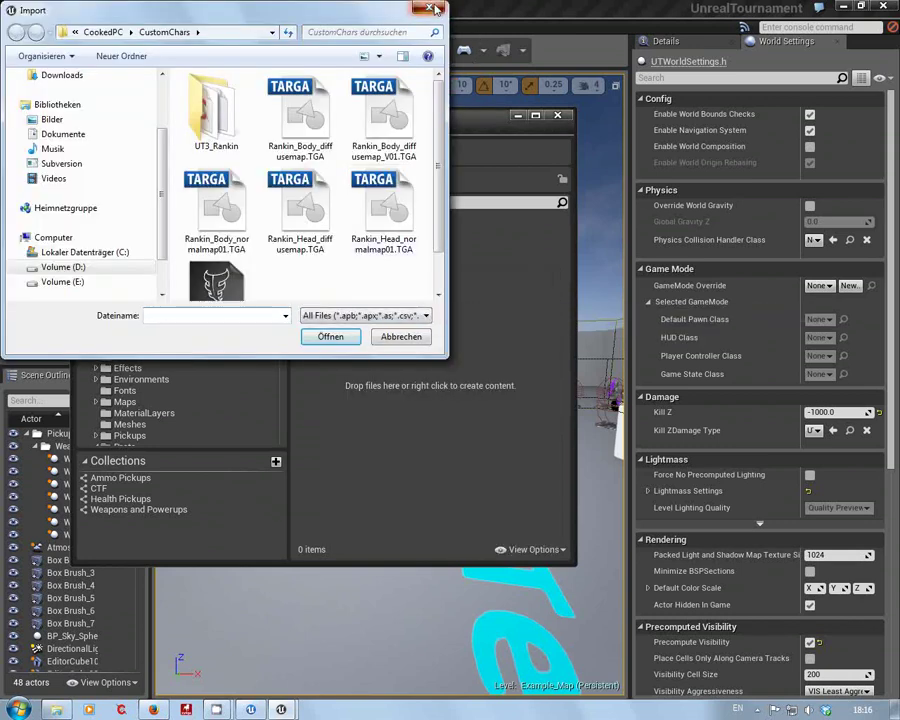
left_click(433, 9)
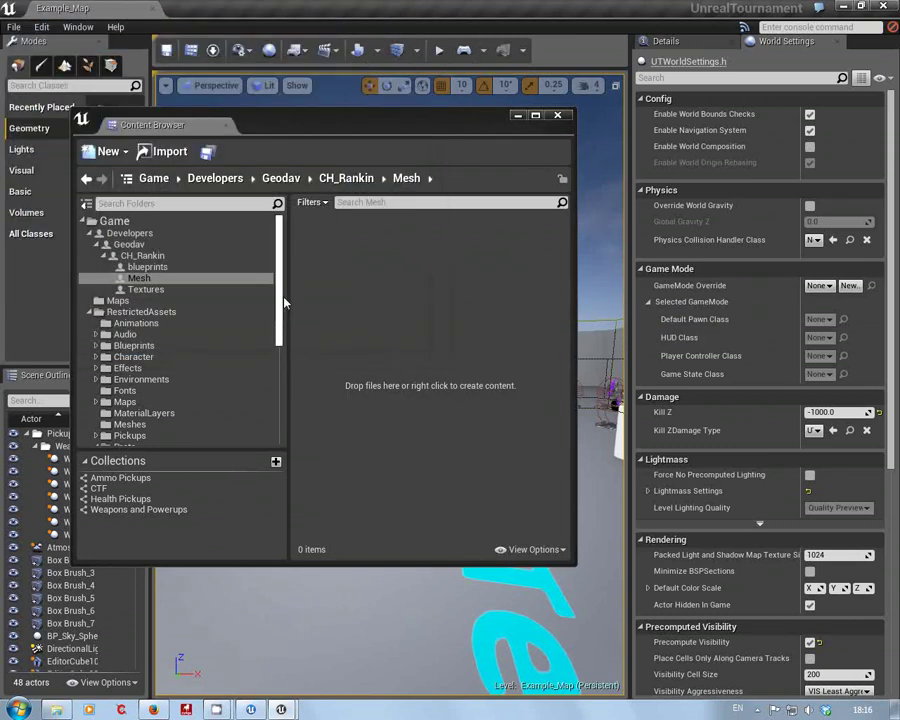
Find the SteveUTCharacter blueprint in the WIP subfolders of RestrictedAssets/Blueprints and open it for editing
left_click_drag(284, 302, 283, 418)
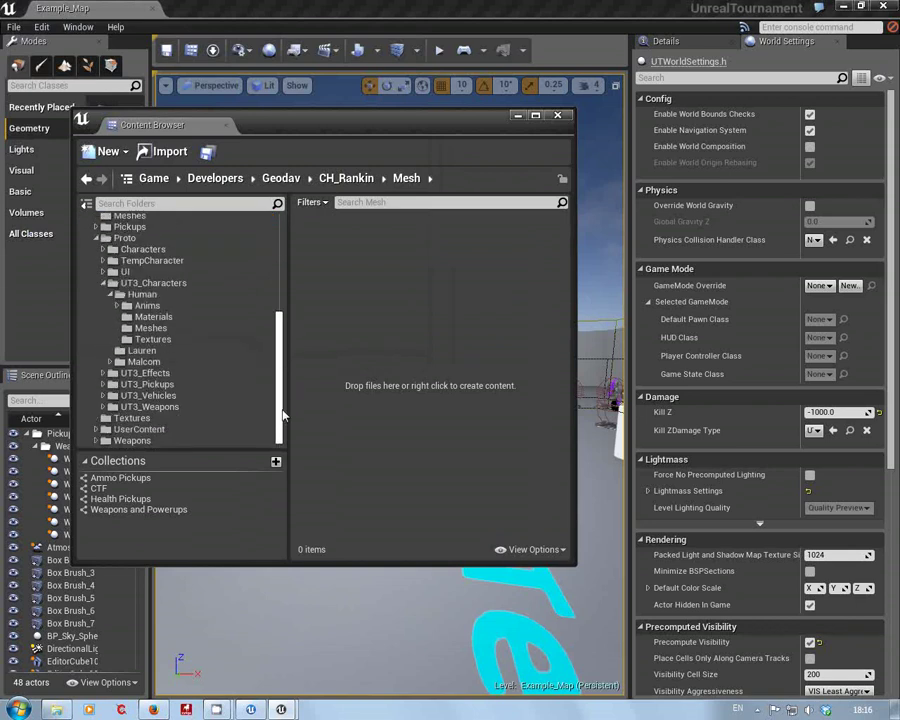
left_click_drag(283, 403, 281, 328)
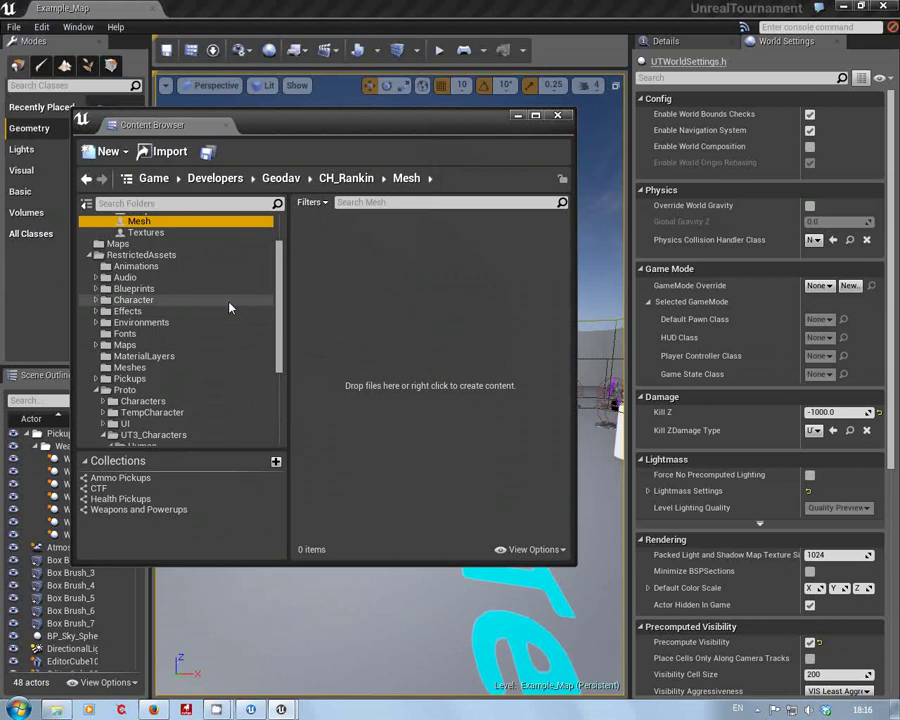
scroll(229, 307, "down", 1)
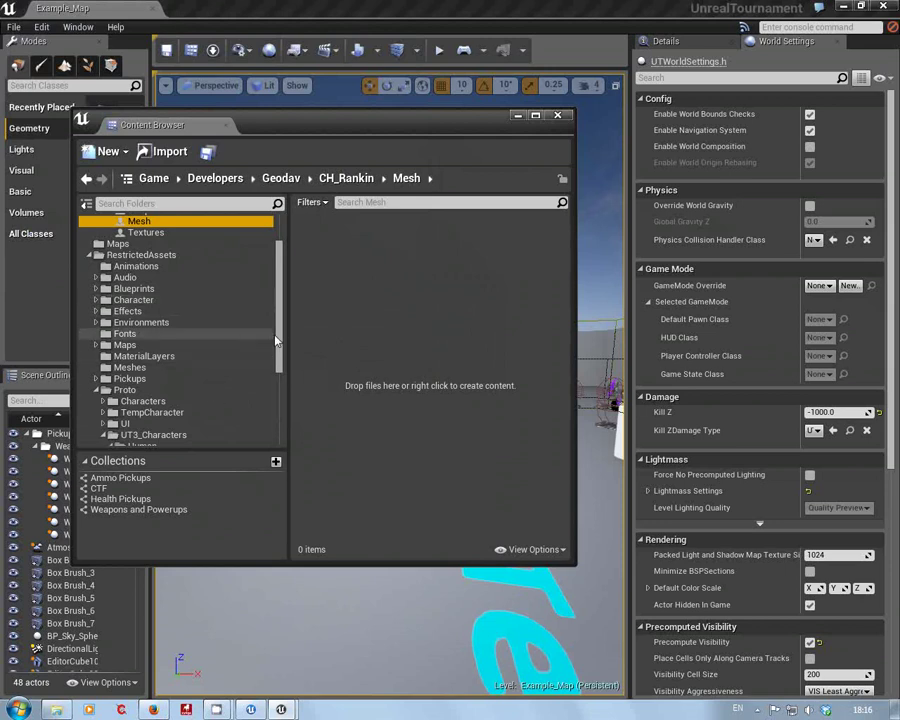
scroll(280, 343, "down", 3)
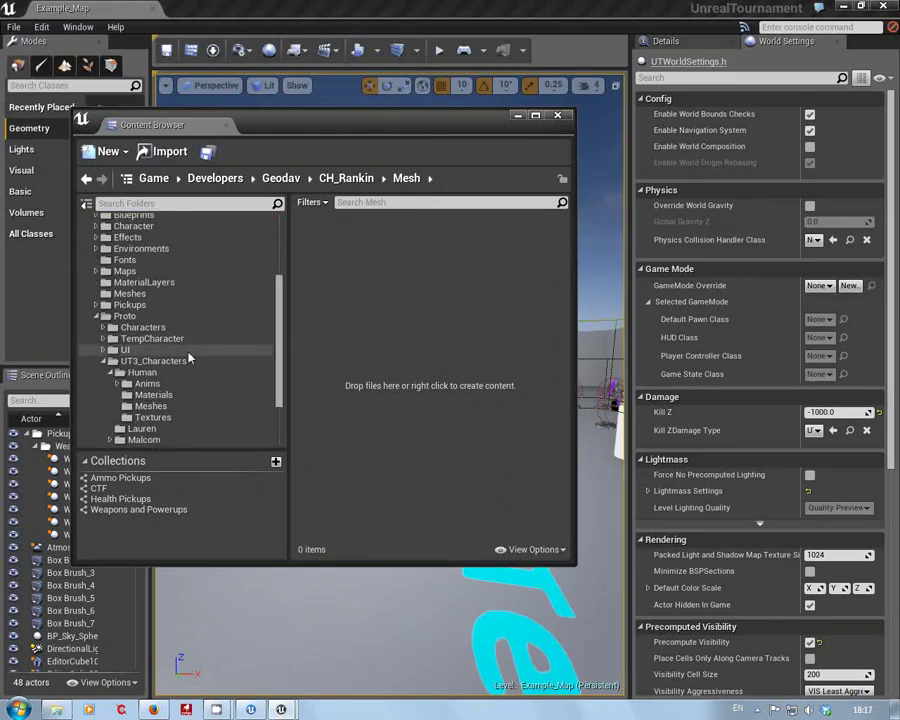
left_click_drag(279, 355, 274, 296)
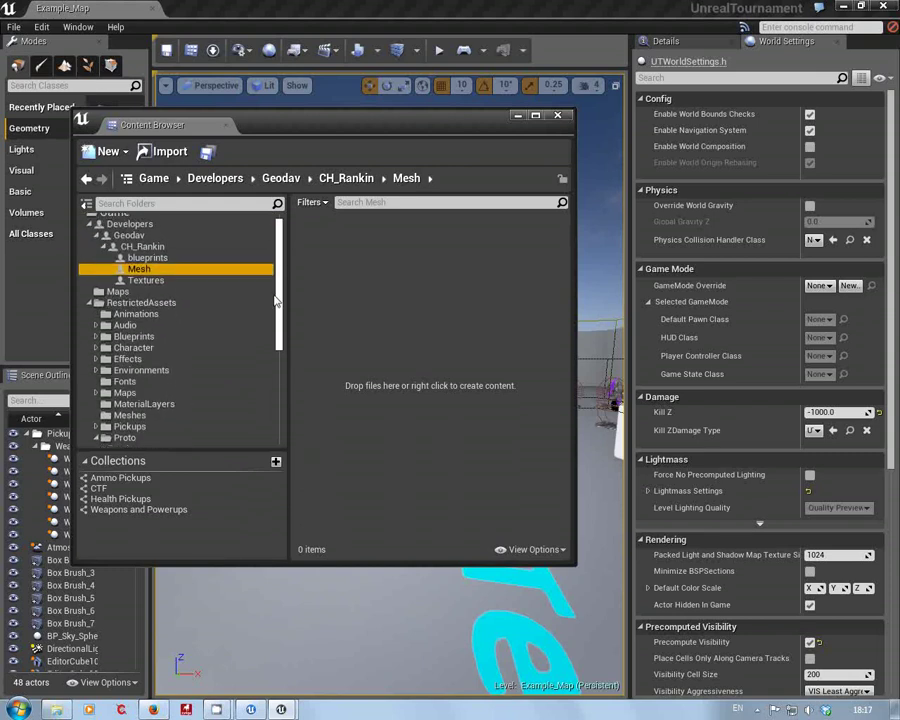
left_click(96, 336)
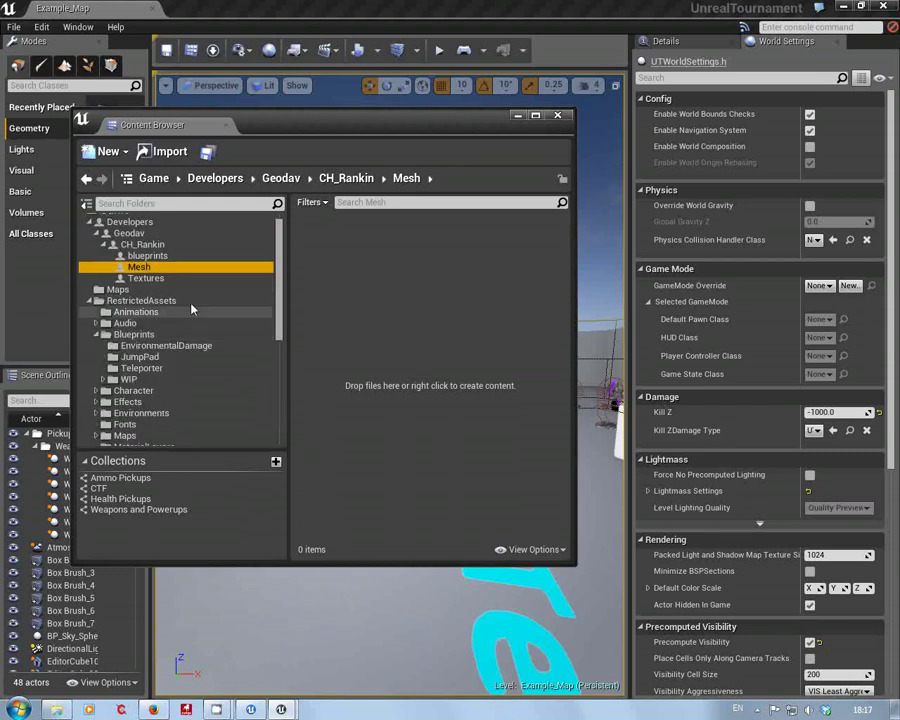
left_click(102, 380)
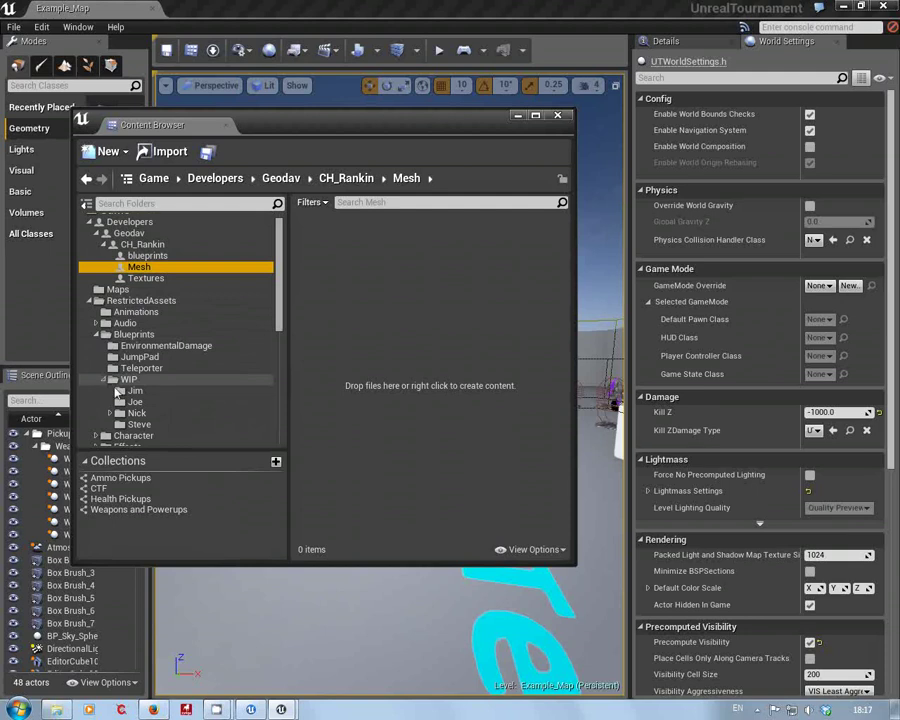
left_click(133, 424)
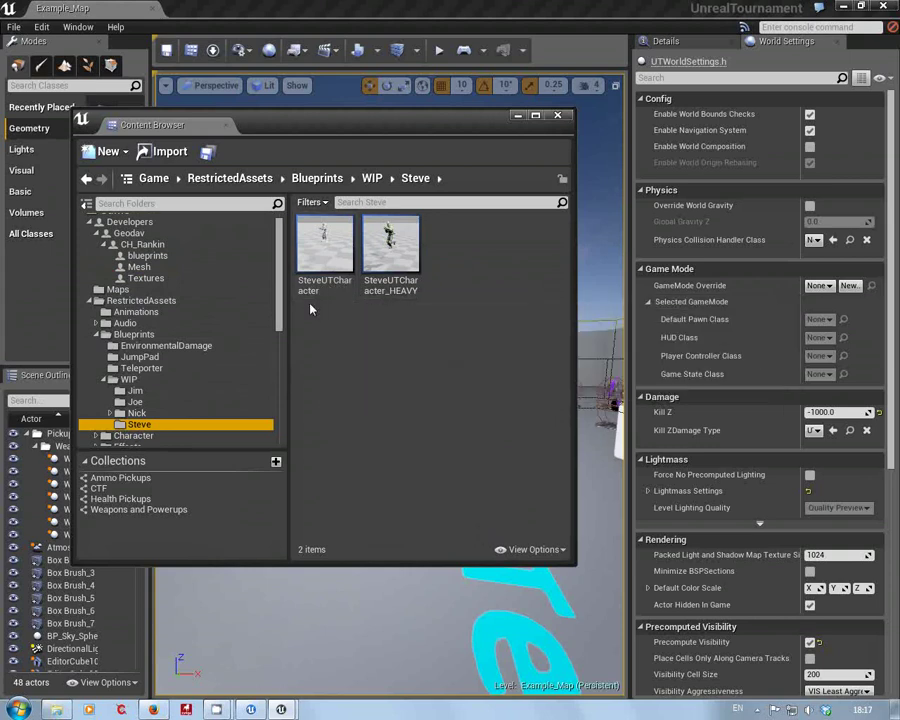
left_click(320, 238)
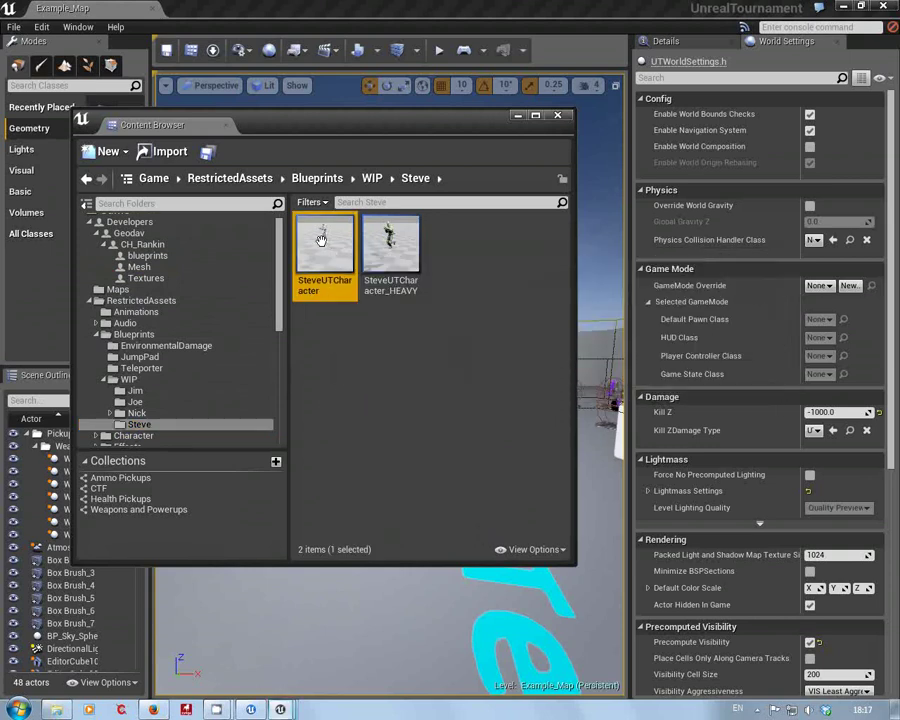
double_click(320, 238)
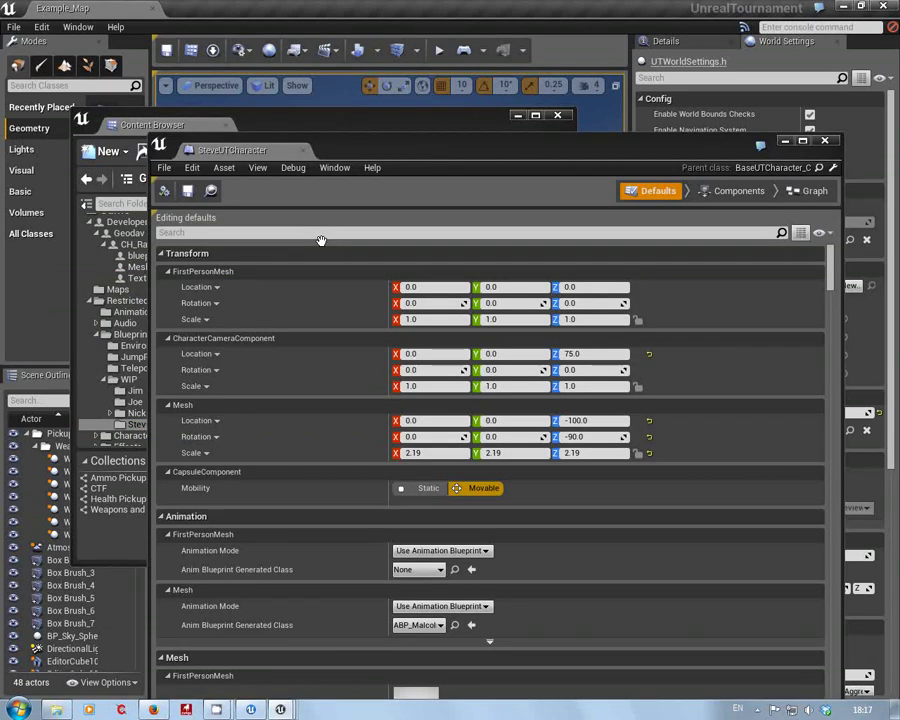
Examine SteveUTCharacter's components in the preview and inspect the skeletal mesh assigned to its Mesh component
left_click(728, 193)
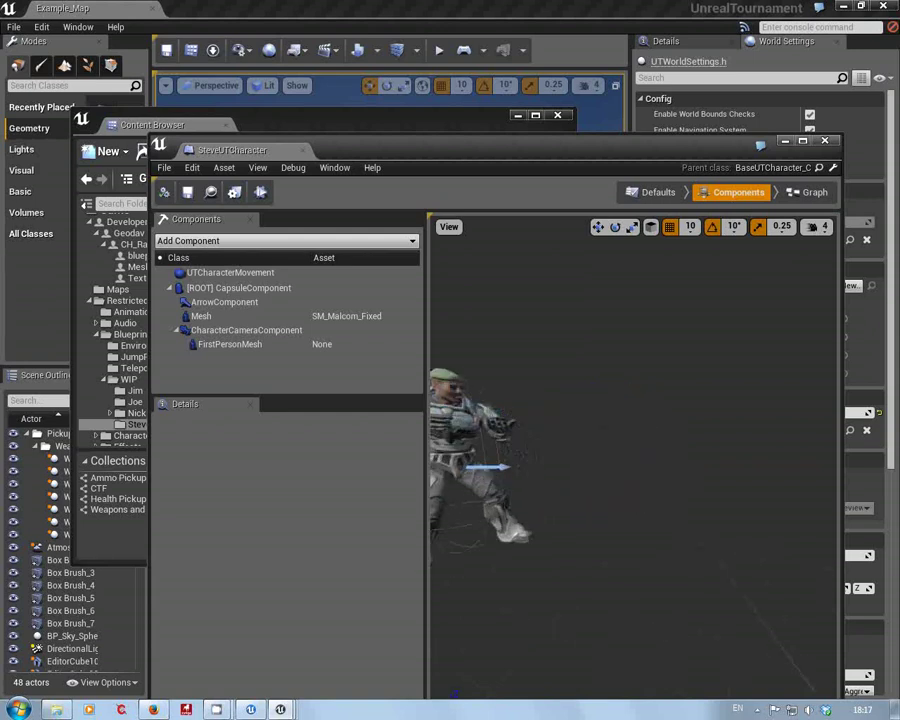
left_click_drag(634, 460, 622, 435)
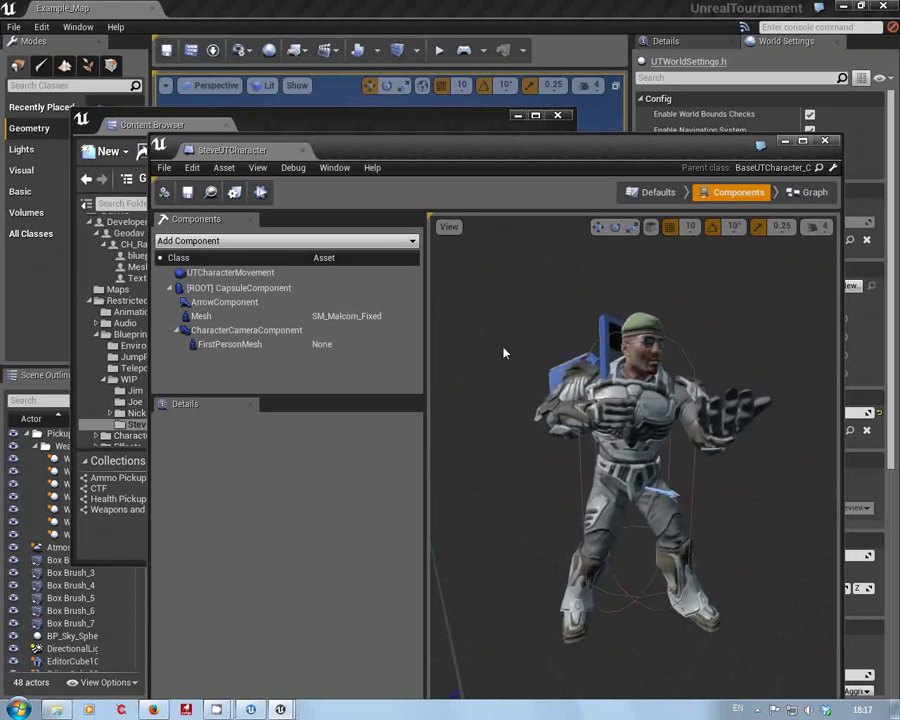
left_click(327, 318)
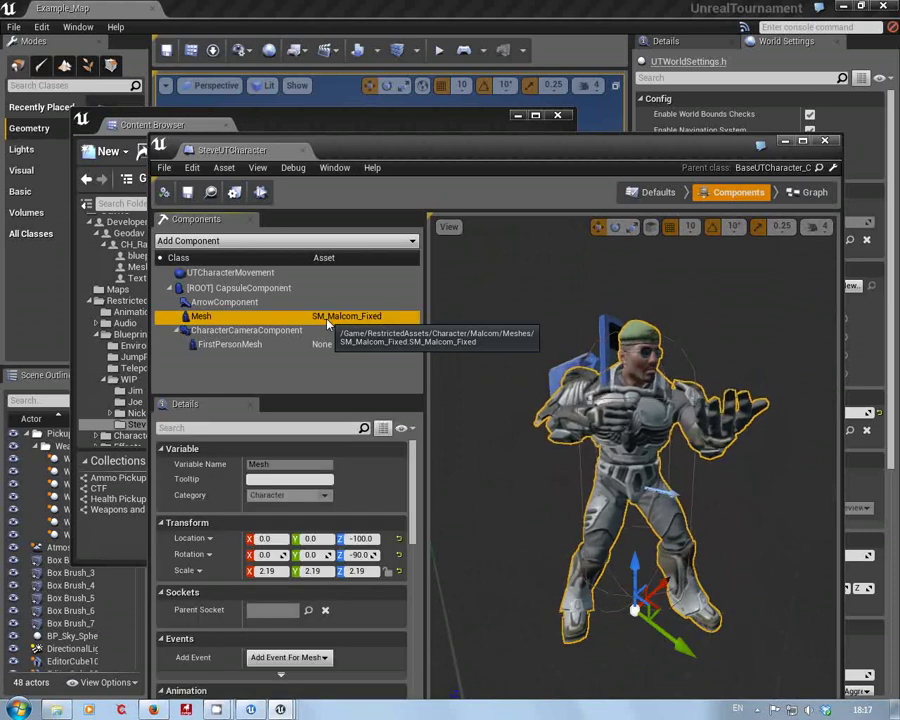
left_click_drag(412, 480, 418, 546)
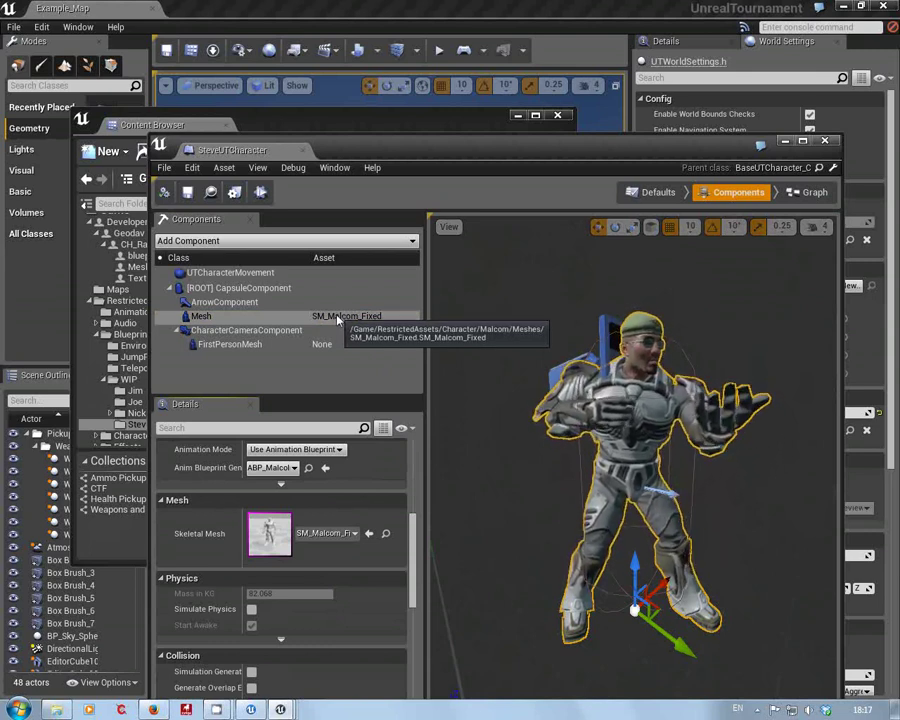
Browse the project folders to RestrictedAssets/Character/Malcom/Meshes and inspect the SK_CH_Immortals_Malcolm_Cine and SM_Malcom_Fixed skeletal meshes
left_click(311, 121)
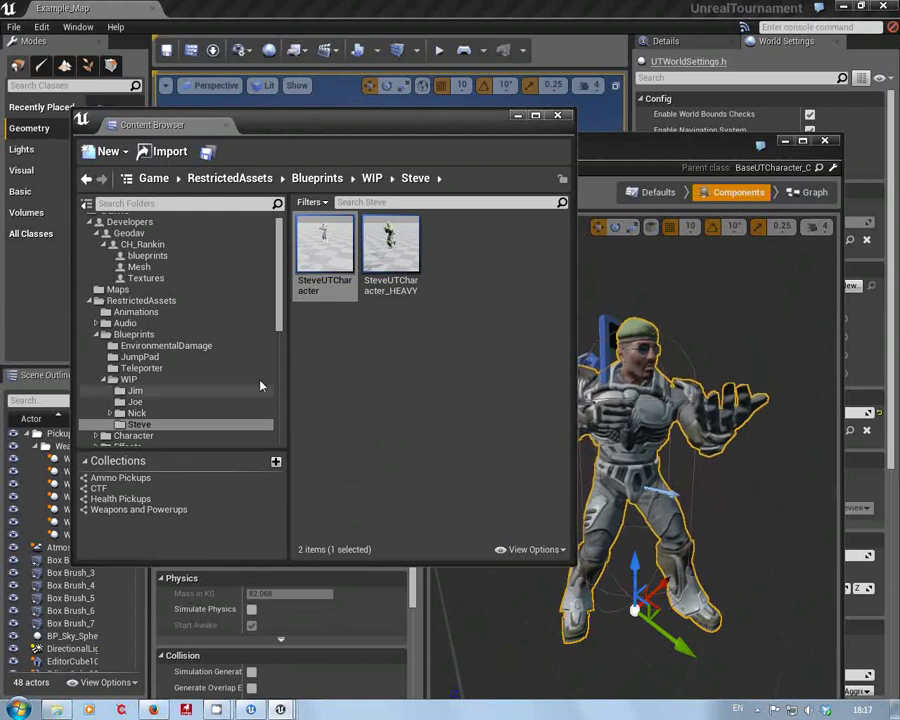
left_click_drag(281, 318, 283, 421)
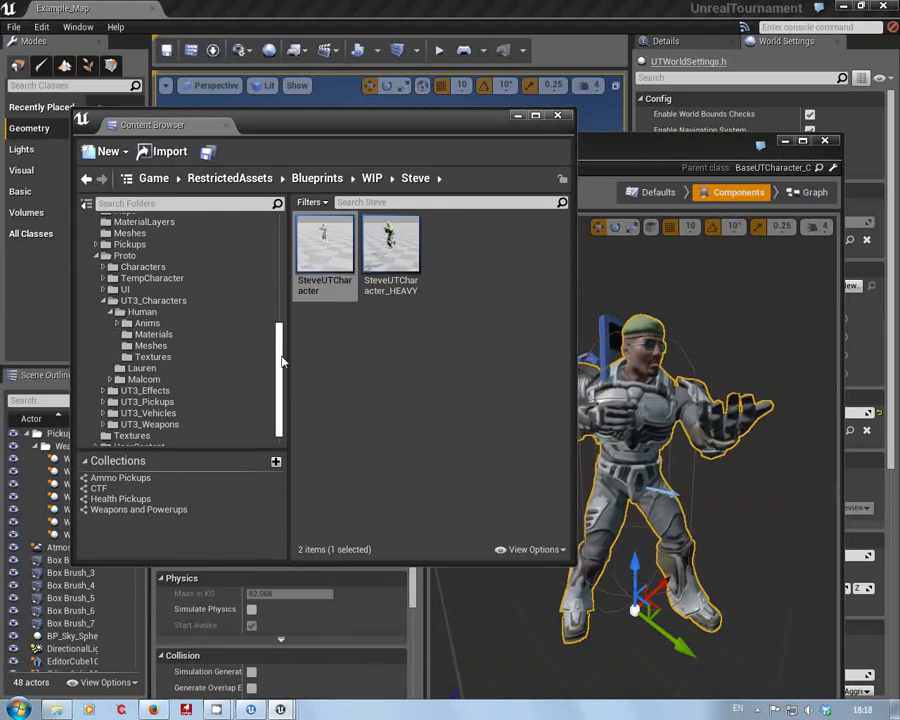
left_click_drag(377, 143, 355, 167)
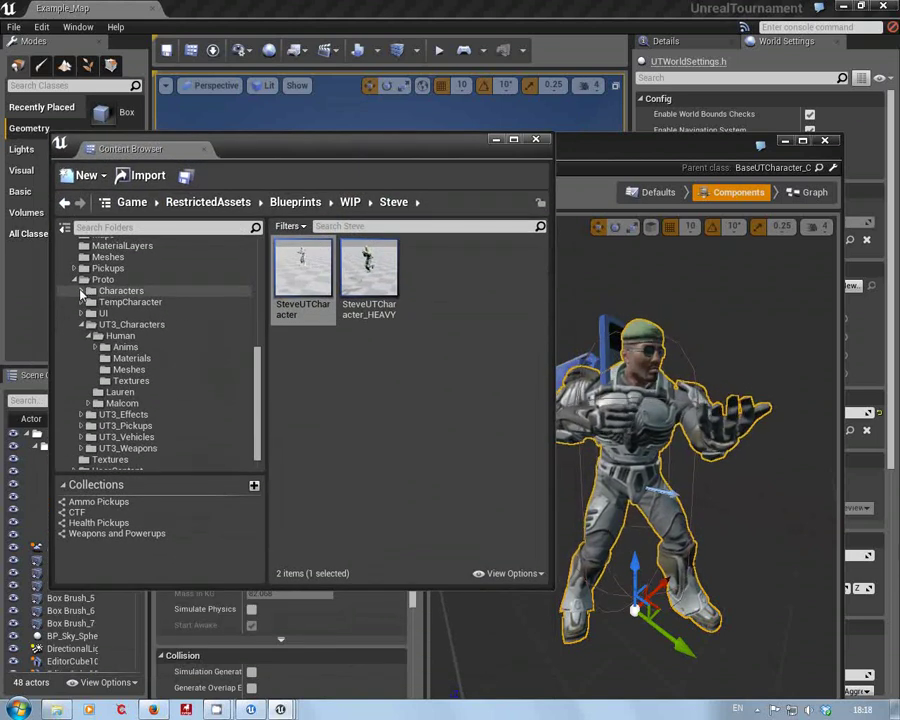
left_click(83, 291)
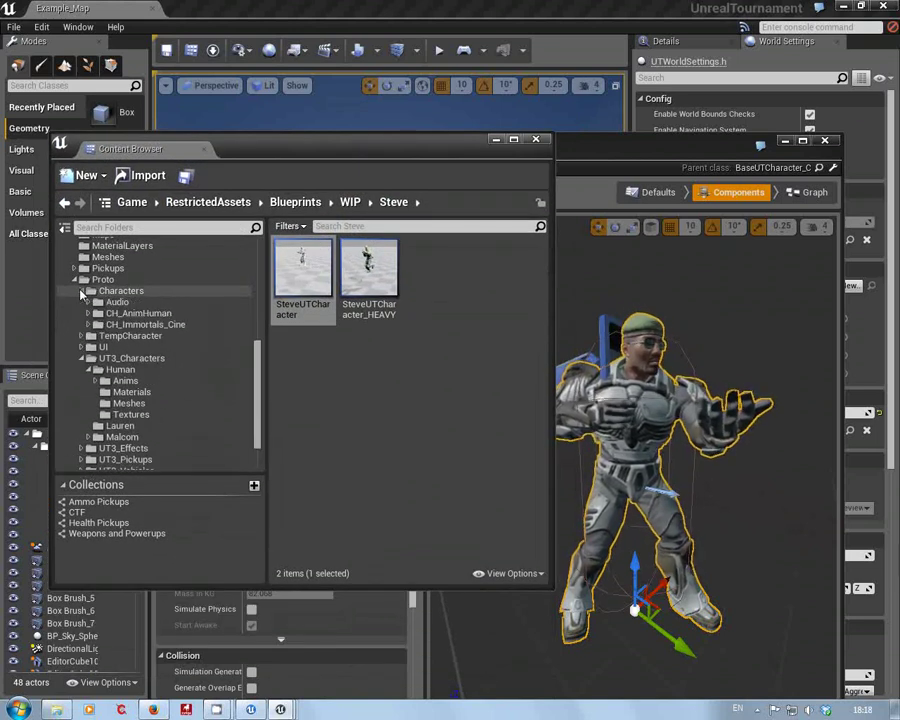
left_click(601, 190)
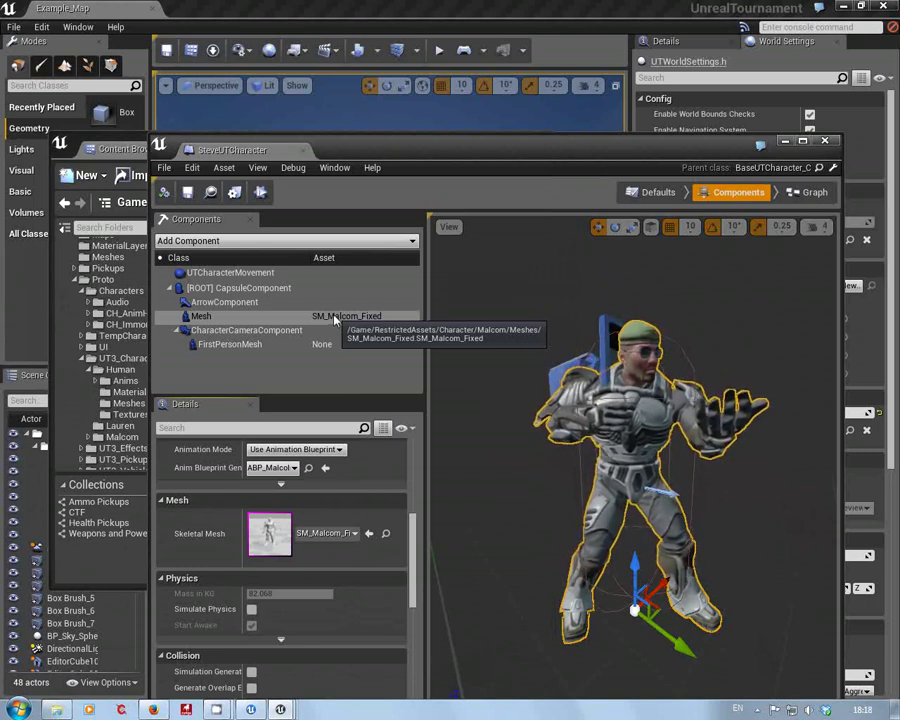
left_click(110, 149)
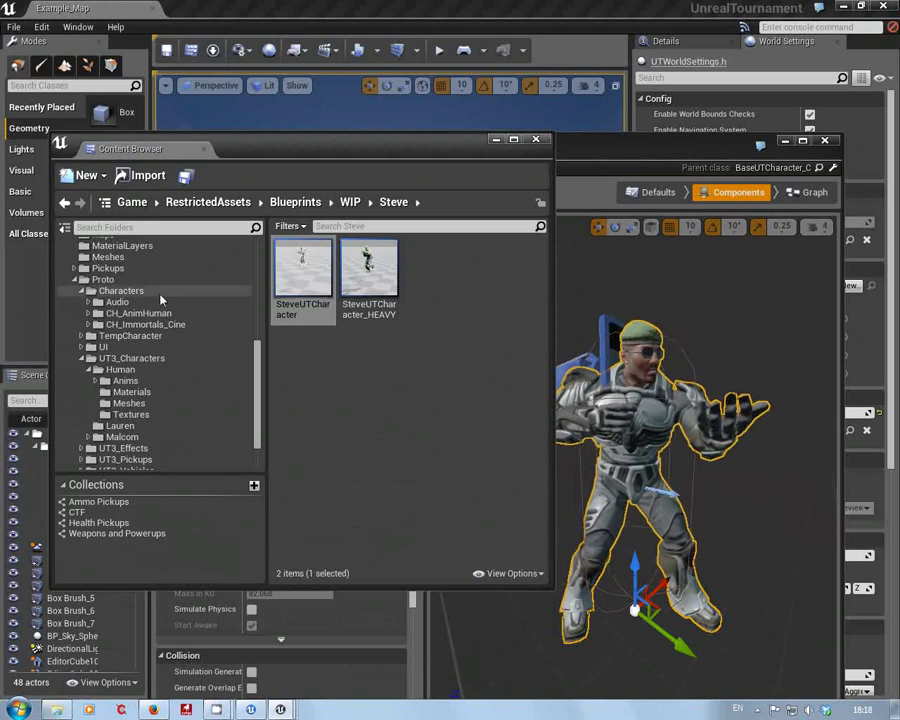
scroll(200, 330, "up", 5)
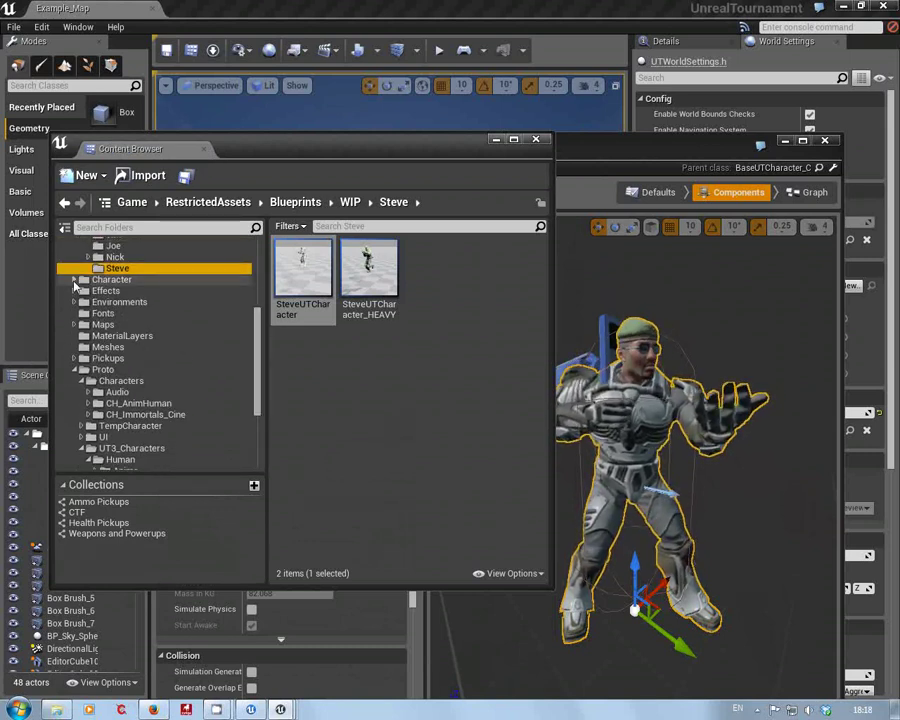
left_click(74, 281)
left_click(84, 291)
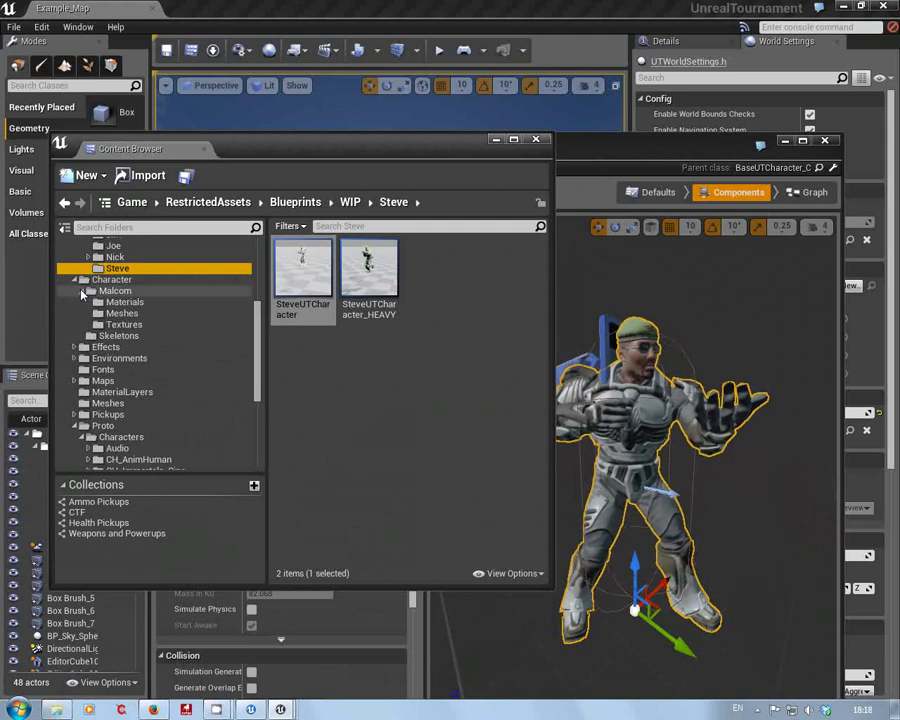
left_click(122, 313)
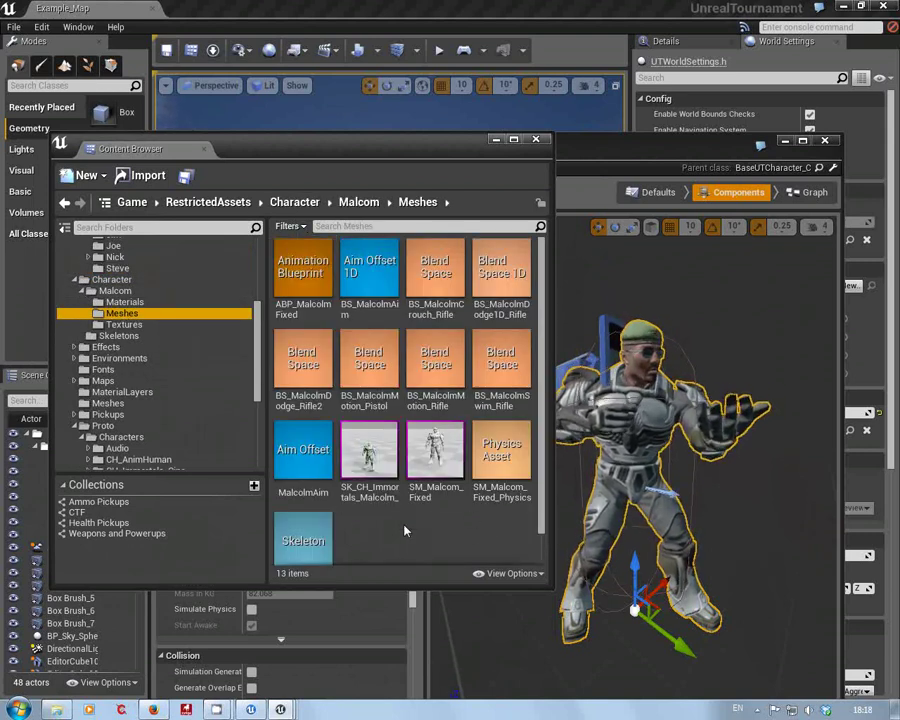
mouse_move(365, 457)
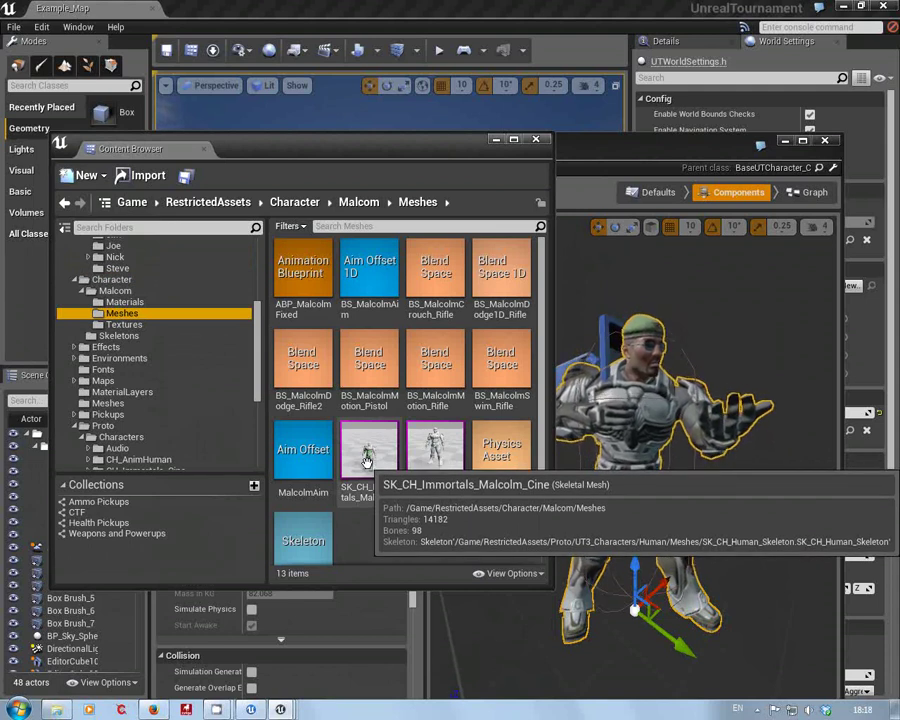
mouse_move(426, 445)
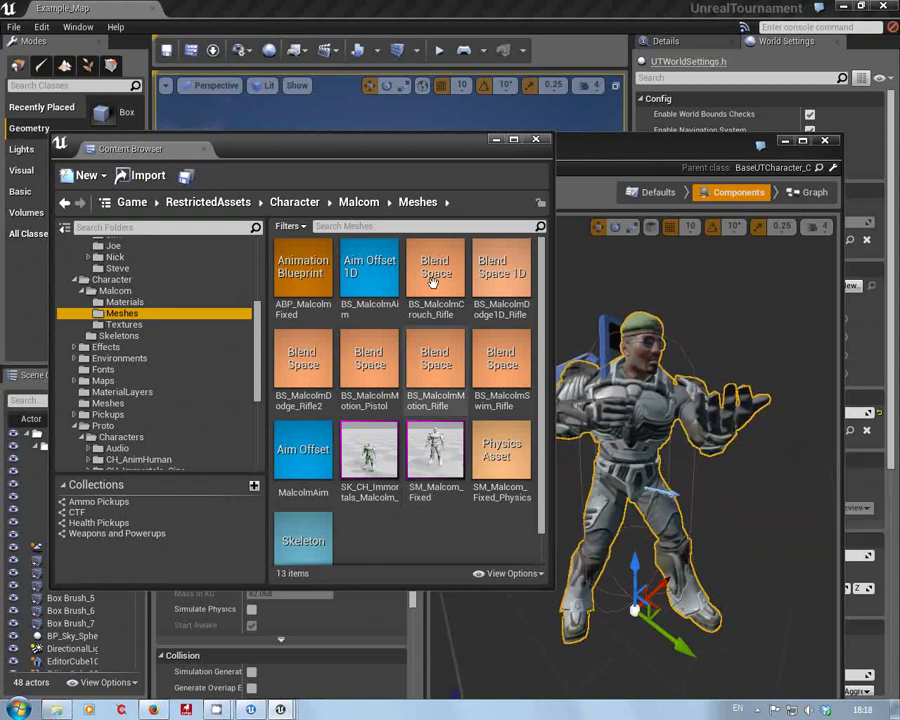
Start importing SK_CH_Rankin_Rig.FBX from the CustomChars folder into the CH_Rankin/Mesh folder
scroll(257, 366, "up", 5)
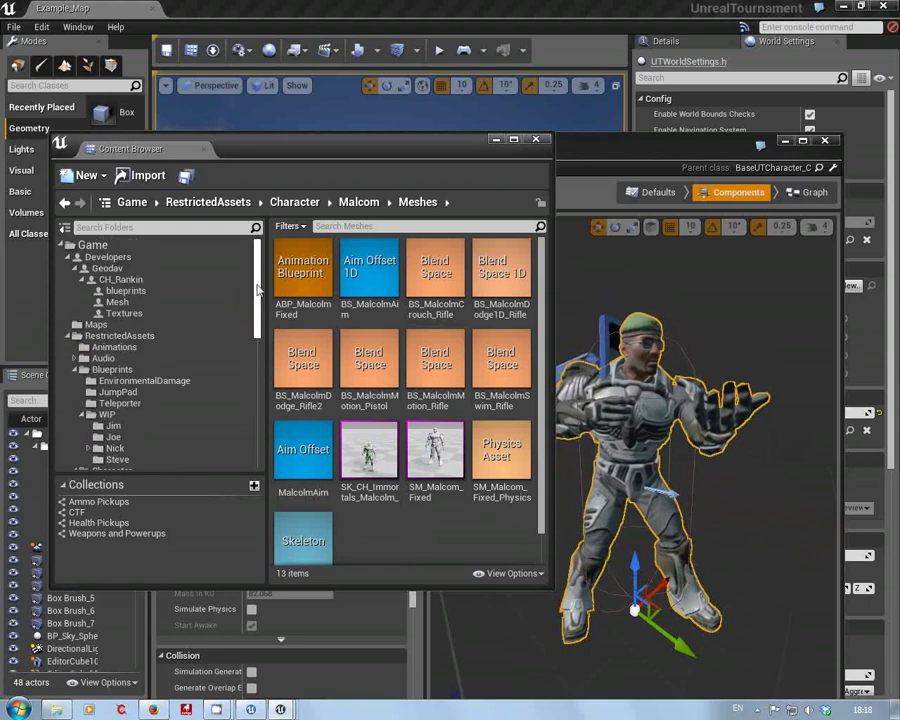
left_click(110, 301)
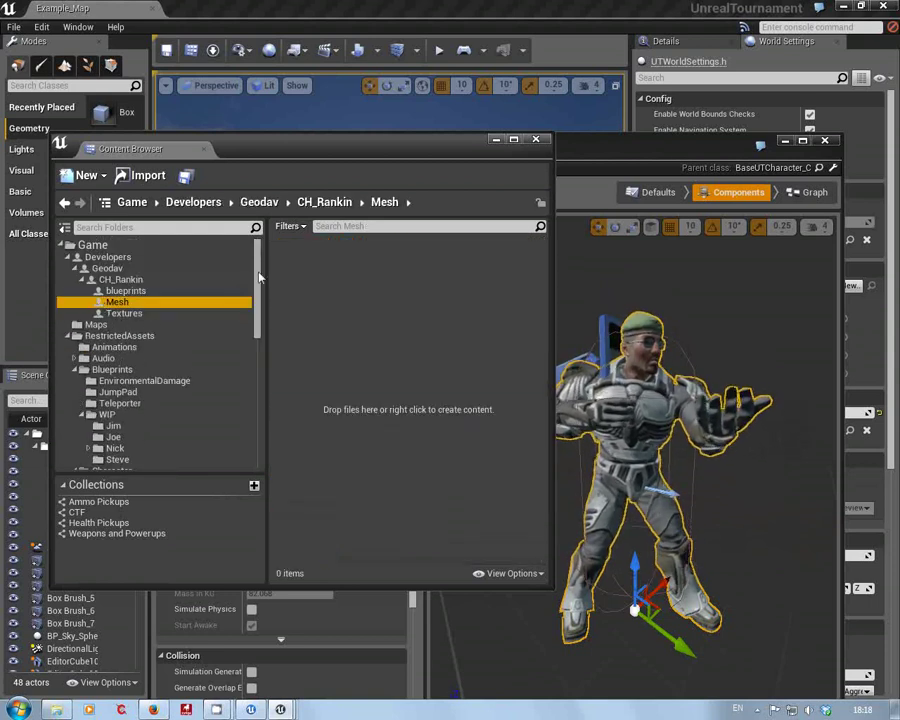
right_click(285, 262)
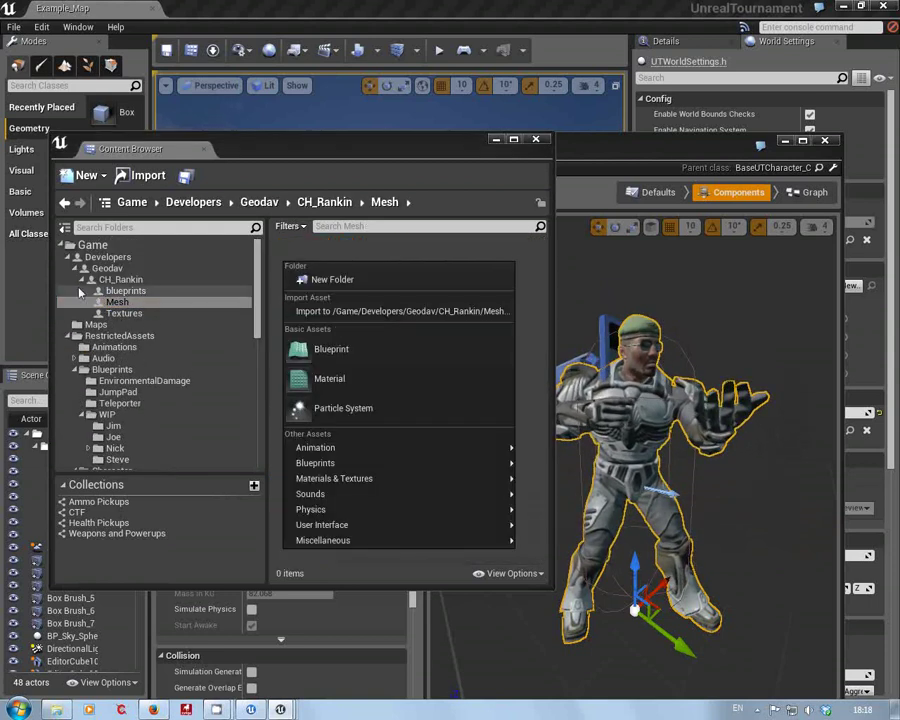
left_click(366, 311)
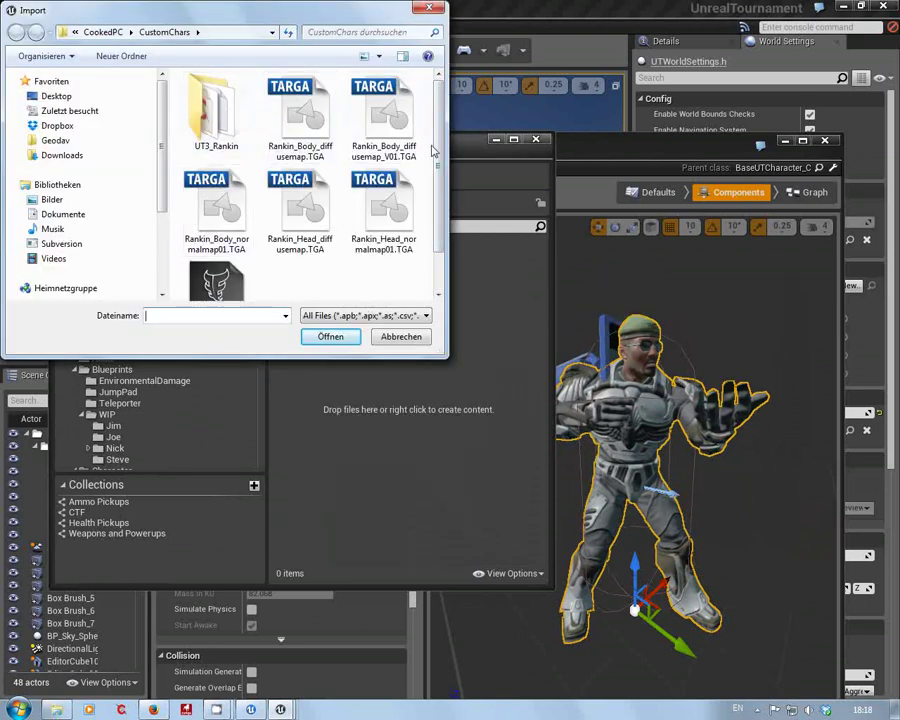
left_click_drag(438, 158, 440, 230)
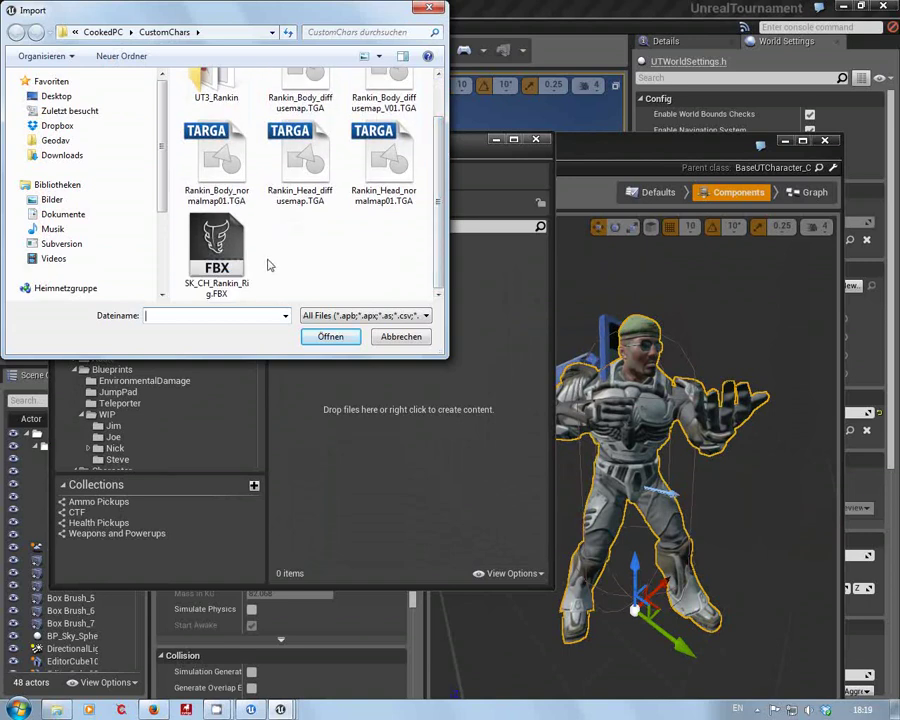
left_click(215, 255)
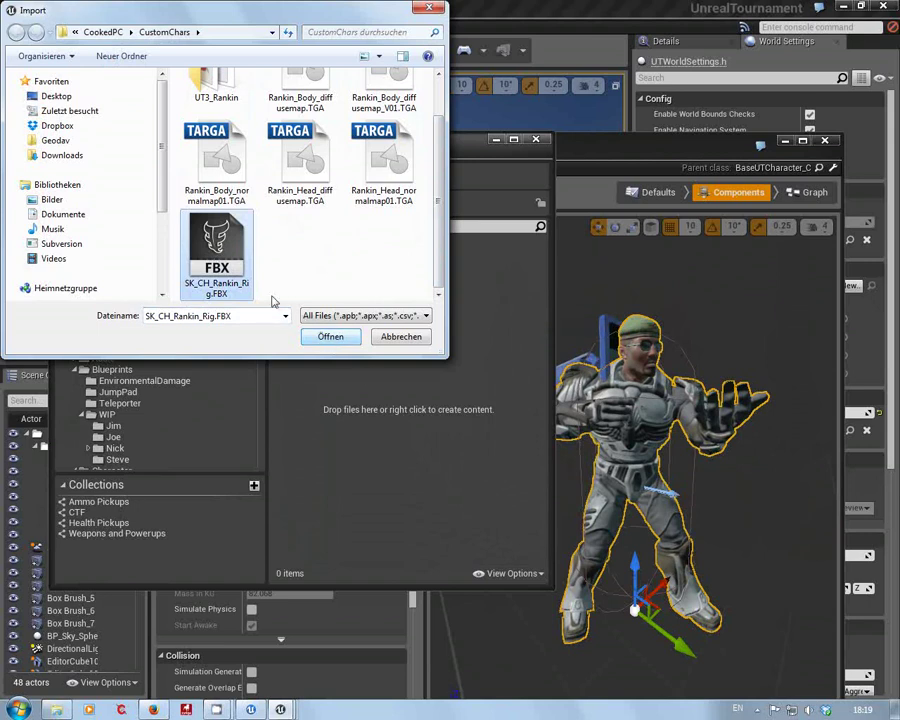
left_click(330, 337)
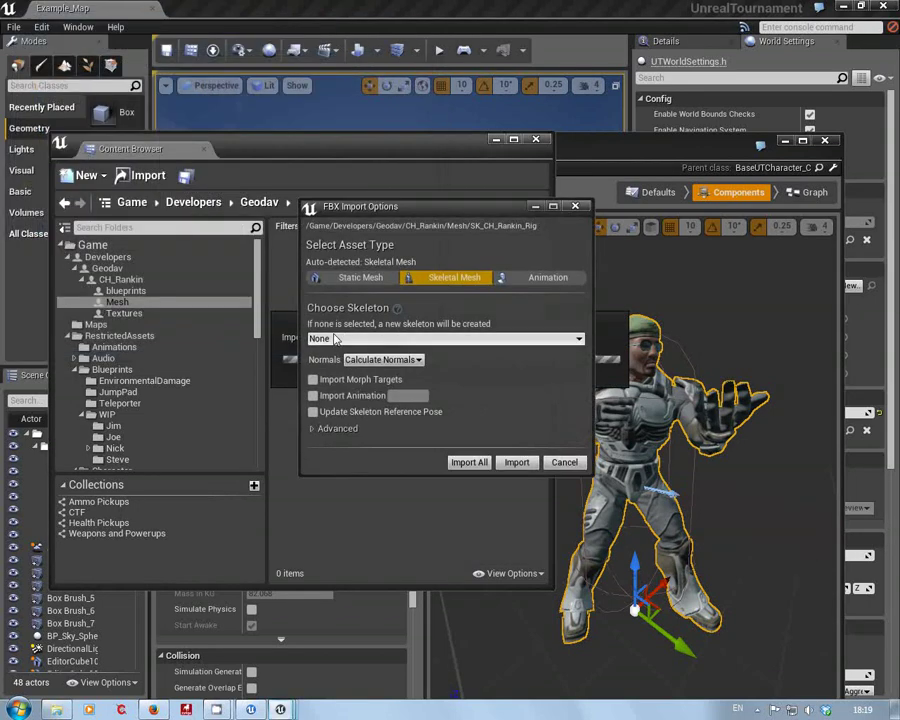
Expand the advanced FBX import options and choose SK_CH_Human_Skeleton as the skeleton for the Rankin mesh
left_click_drag(435, 214, 406, 108)
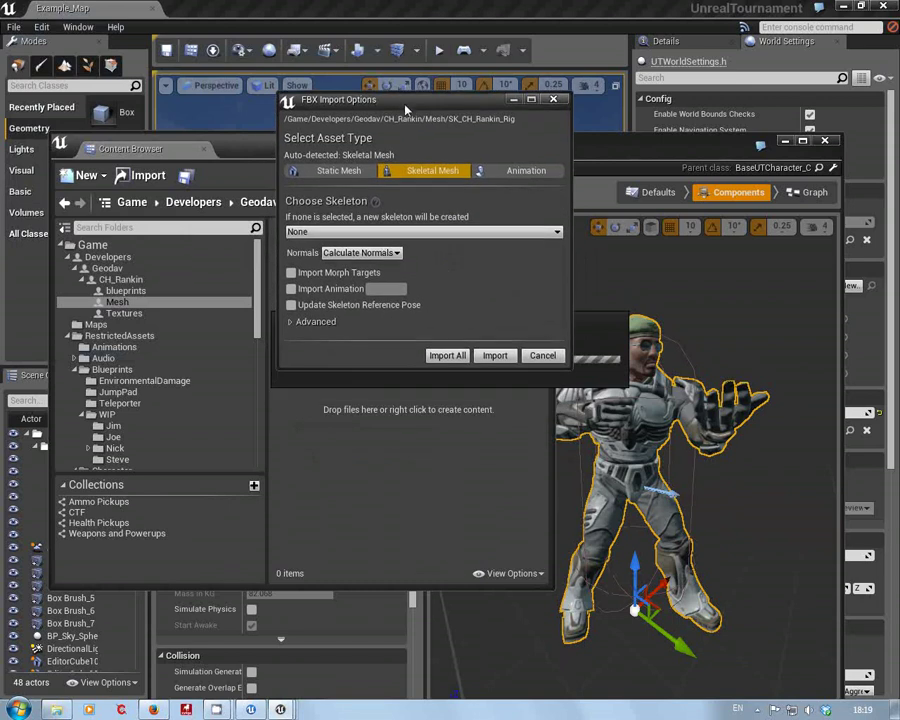
left_click(291, 323)
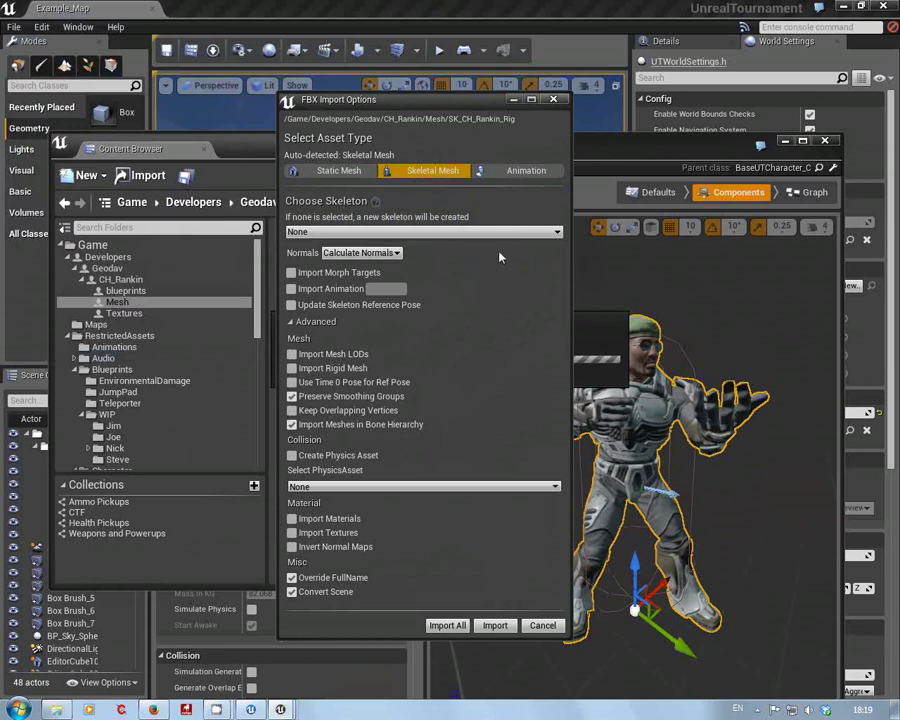
left_click(553, 233)
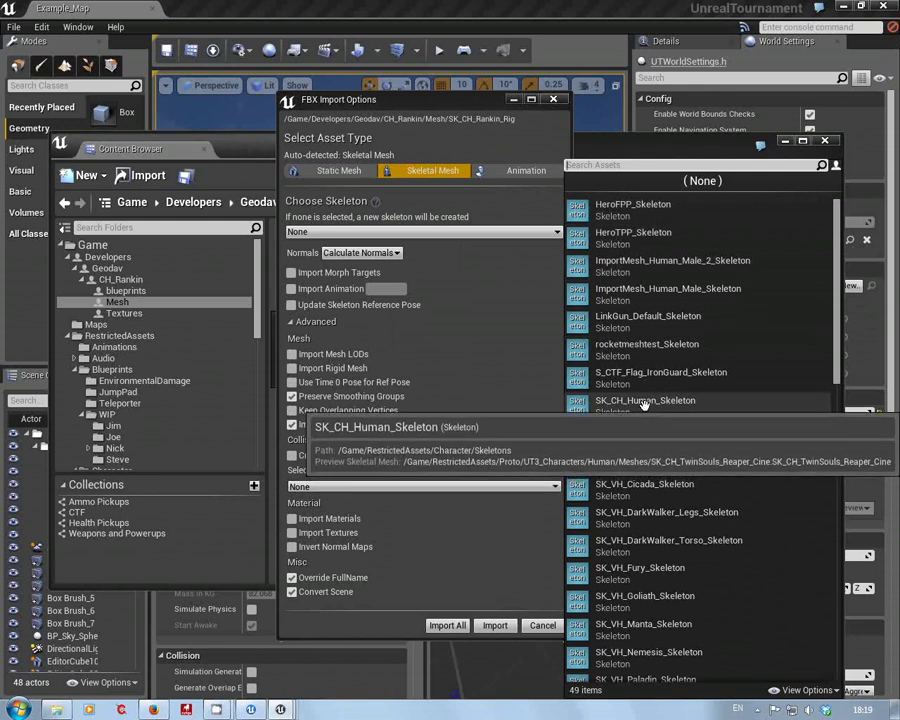
left_click(643, 403)
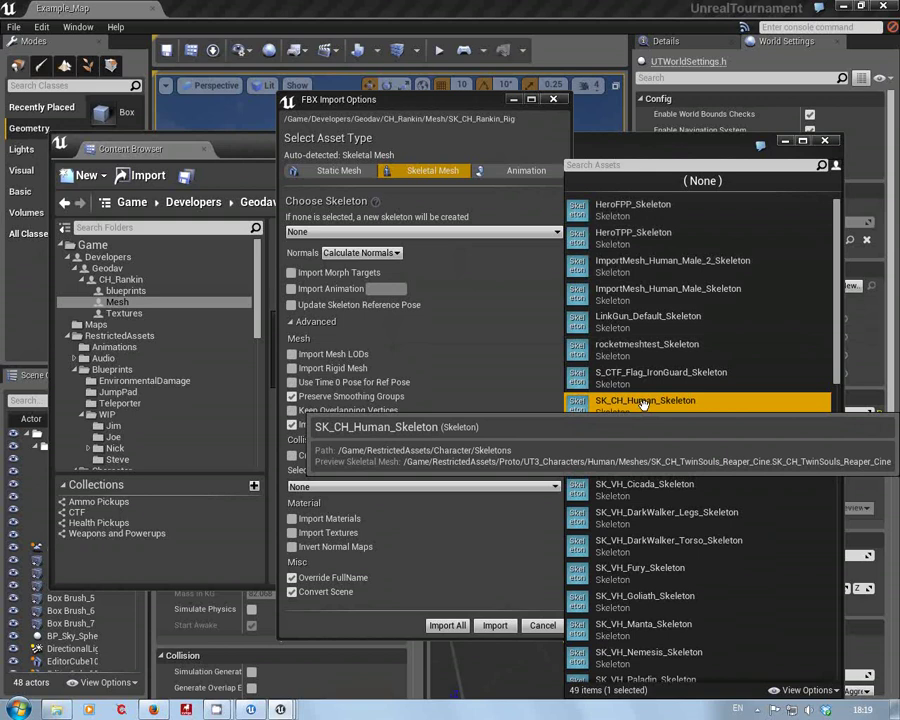
double_click(643, 403)
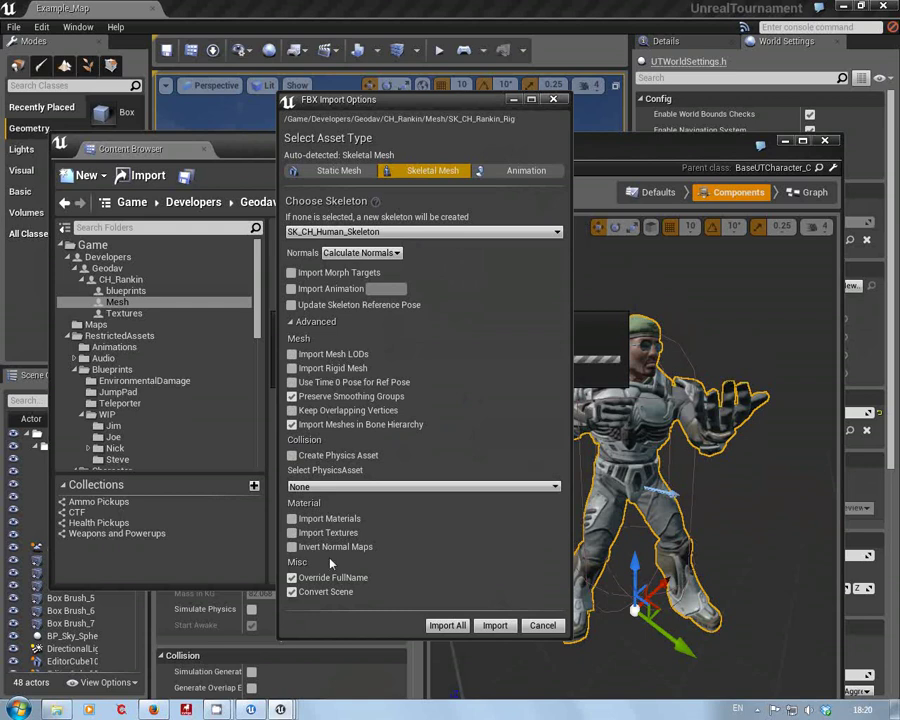
Check the available physics assets but keep None, import the Rankin skeletal mesh, and close the import message log
left_click(462, 487)
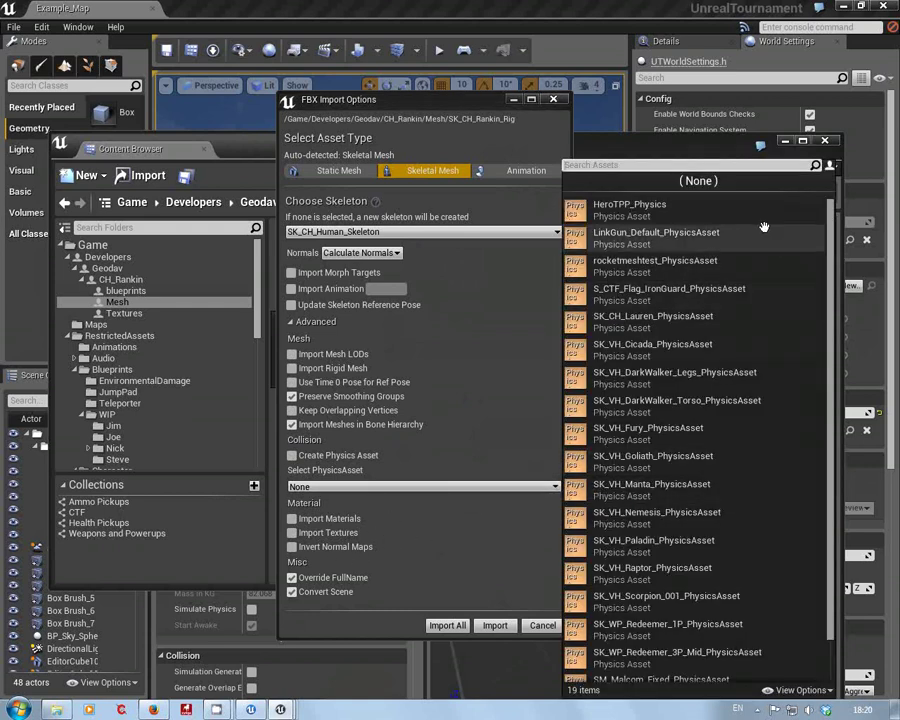
left_click(436, 576)
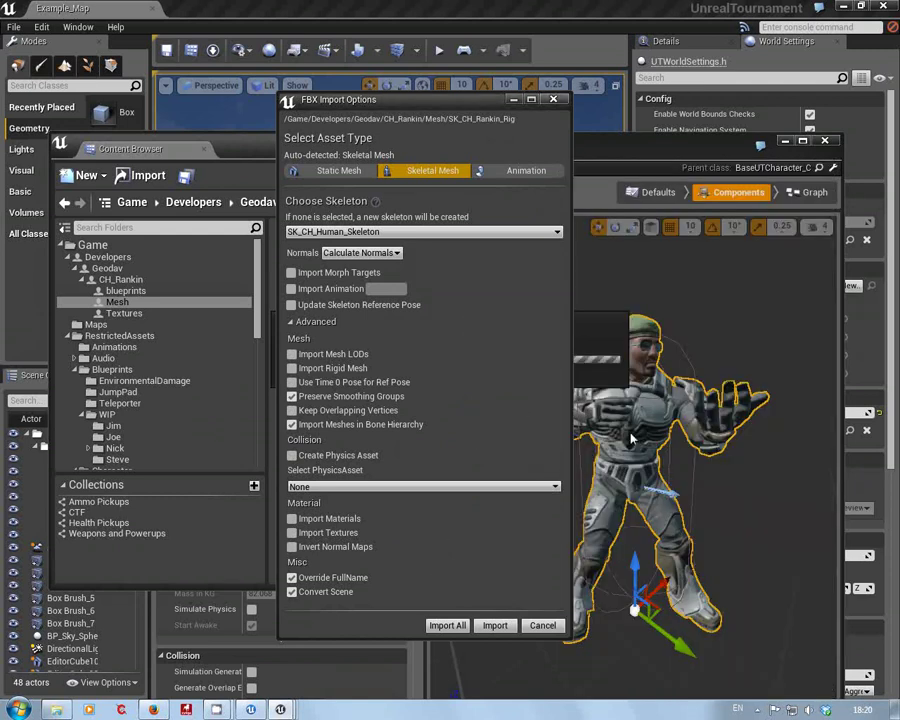
left_click(495, 625)
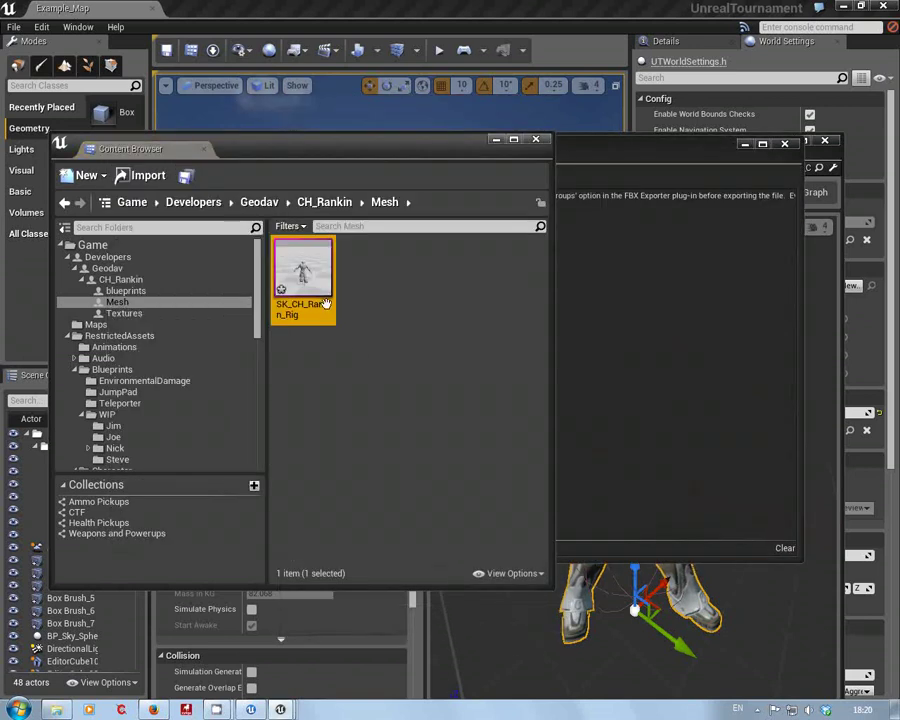
left_click(636, 158)
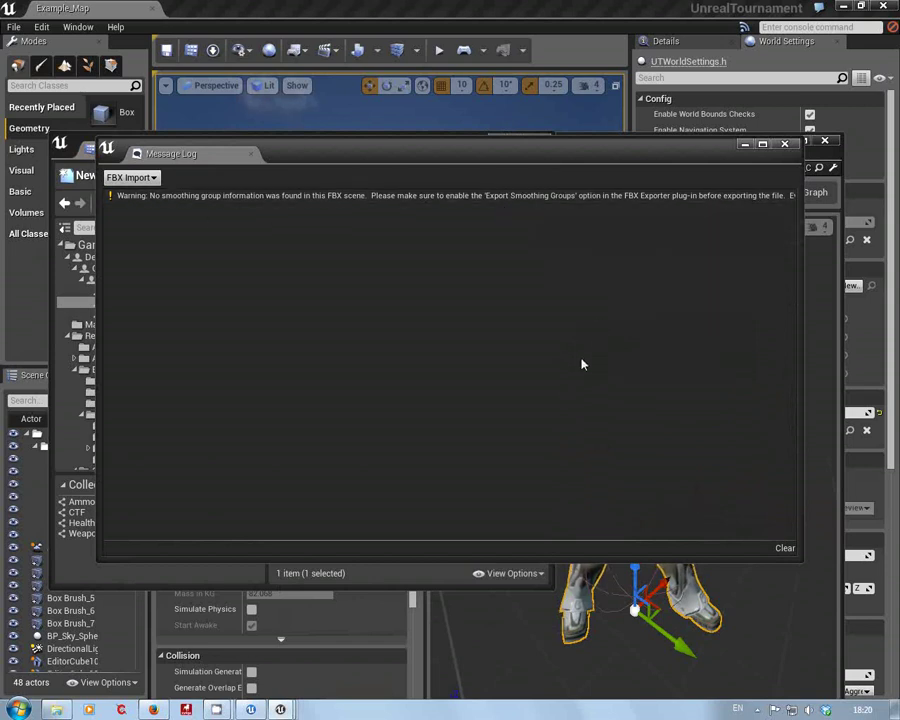
left_click(786, 146)
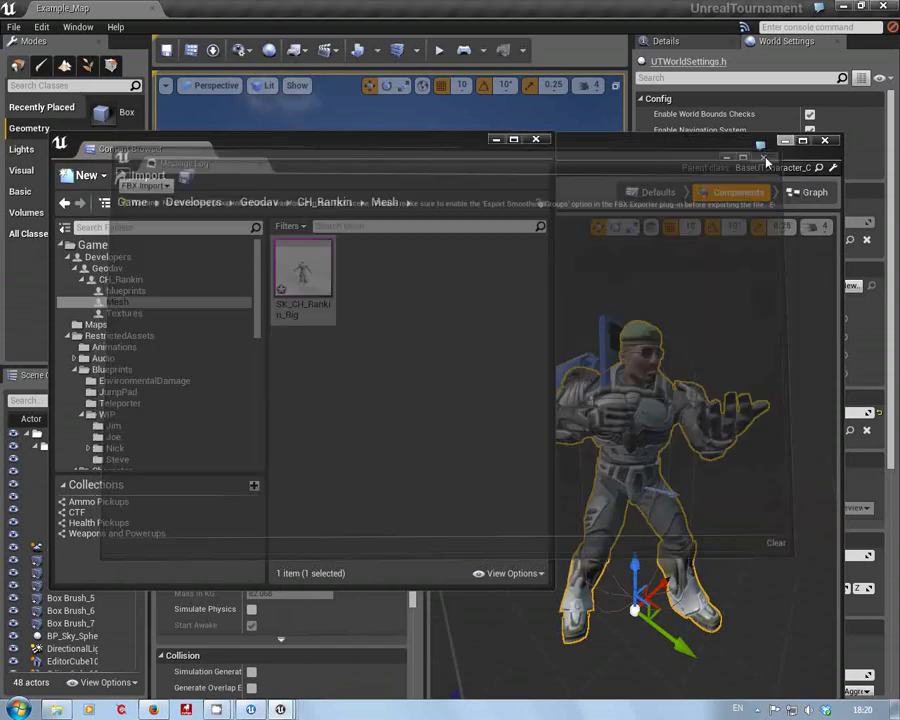
Open the imported SK_CH_Rankin_Rig skeletal mesh for editing and reposition its editor window so the whole window is visible
left_click(426, 352)
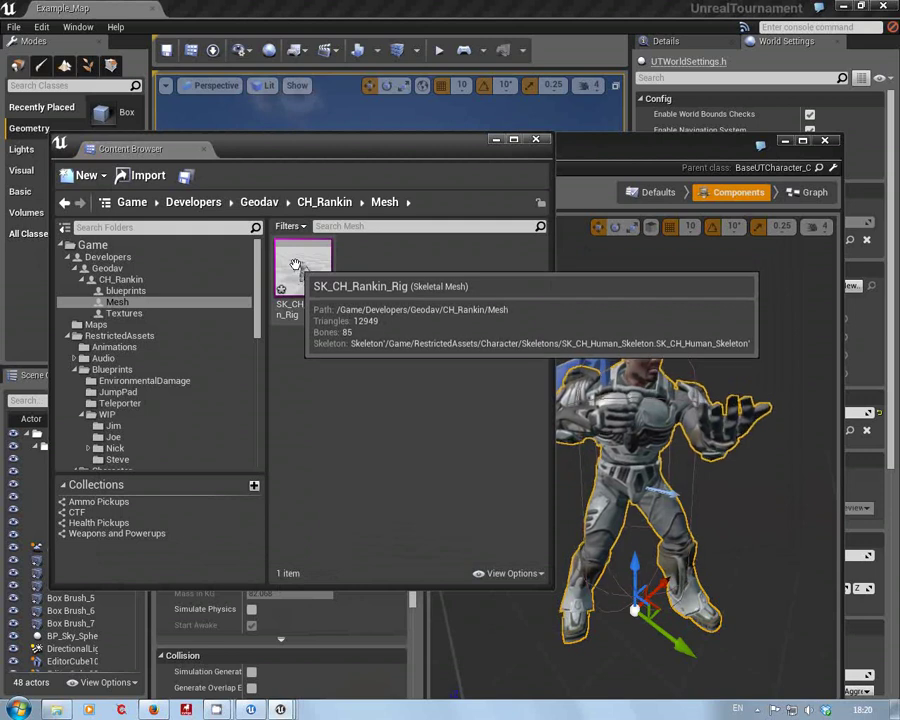
key("alt+Tab")
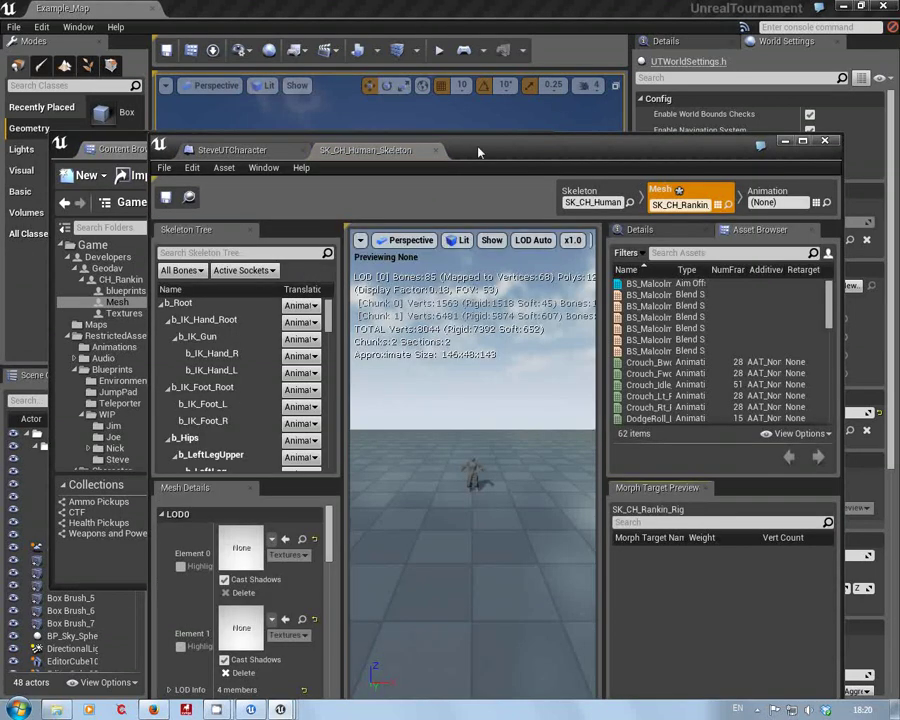
left_click_drag(478, 152, 516, 56)
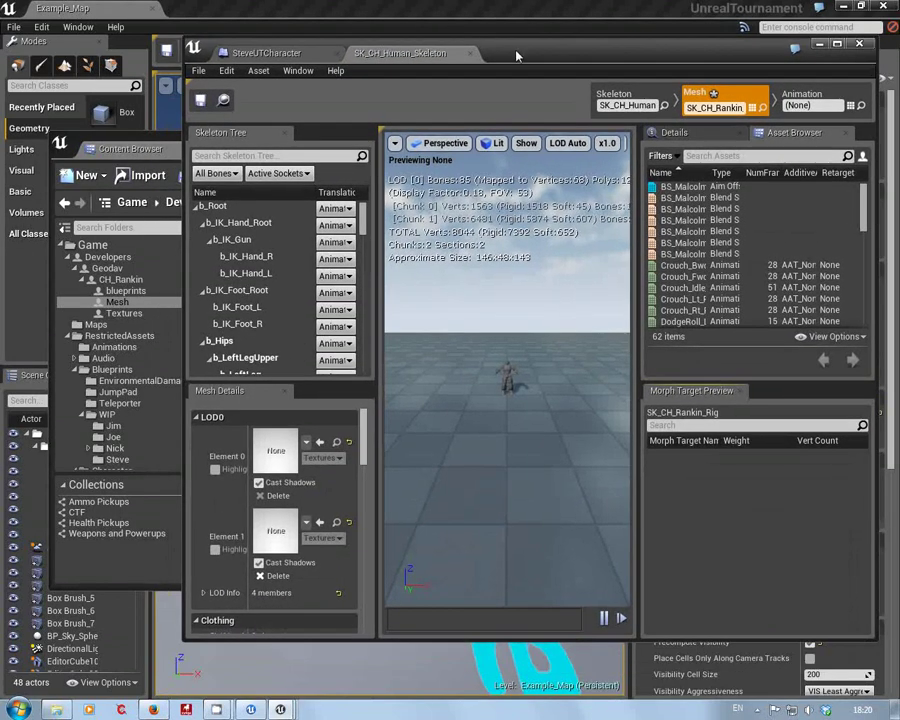
Assign the Rankin head diffuse material to Element 0 and Rankin_Body_diffusemap_V01_Mat to Element 1 of the mesh
left_click(124, 313)
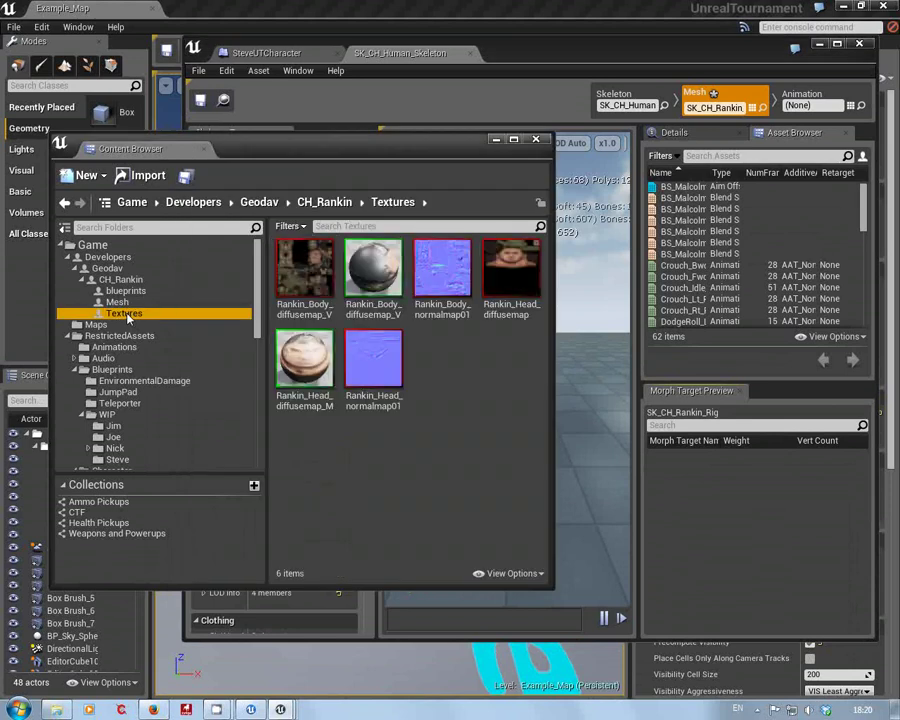
left_click_drag(385, 150, 316, 150)
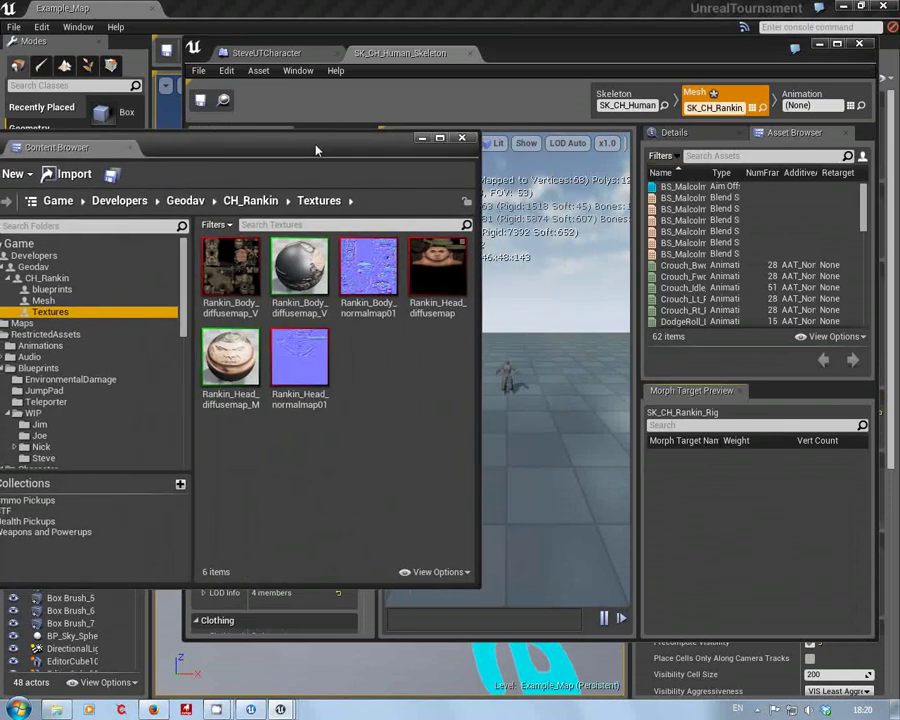
left_click_drag(503, 58, 677, 51)
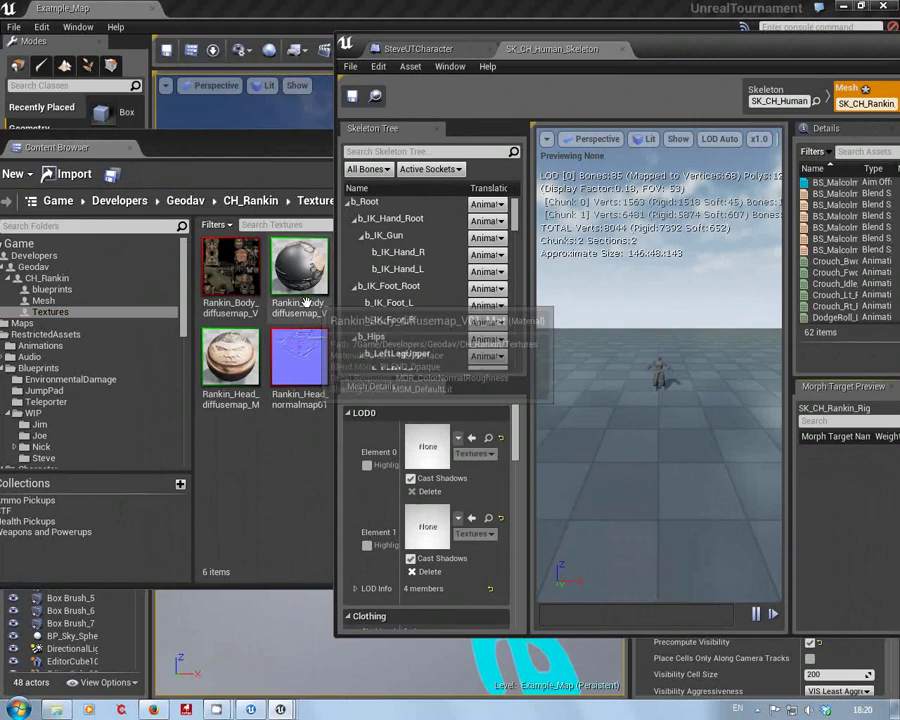
left_click_drag(230, 358, 495, 477)
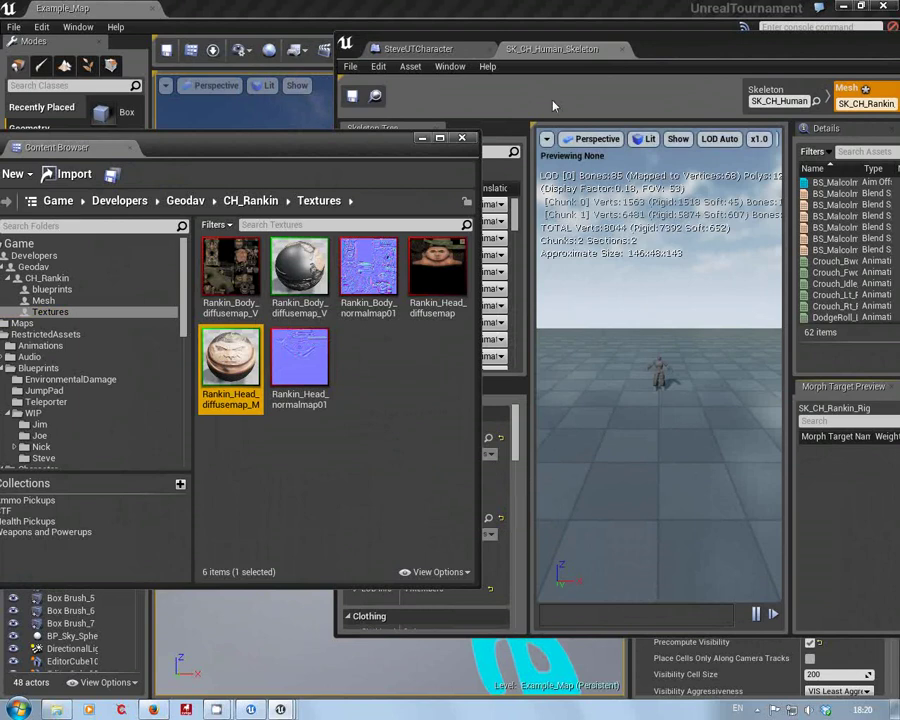
left_click_drag(681, 57, 811, 57)
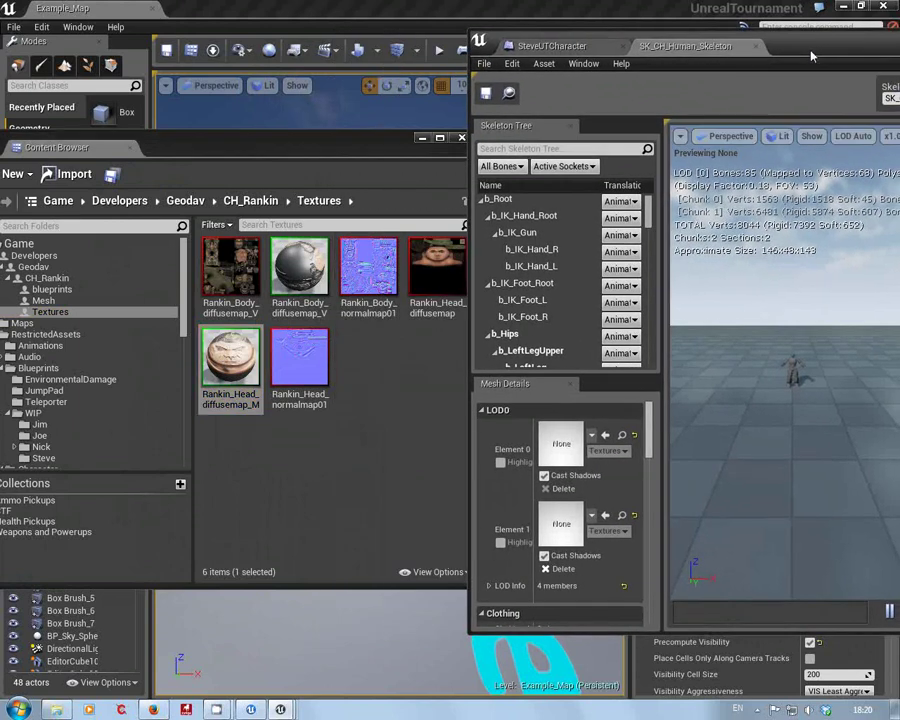
left_click_drag(230, 357, 553, 446)
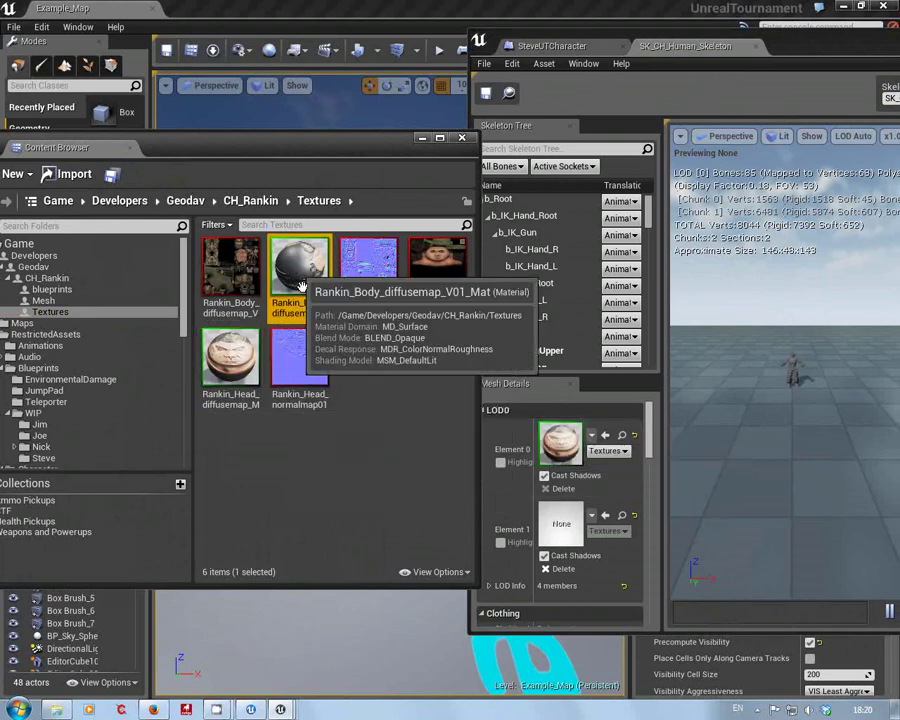
left_click_drag(300, 268, 555, 528)
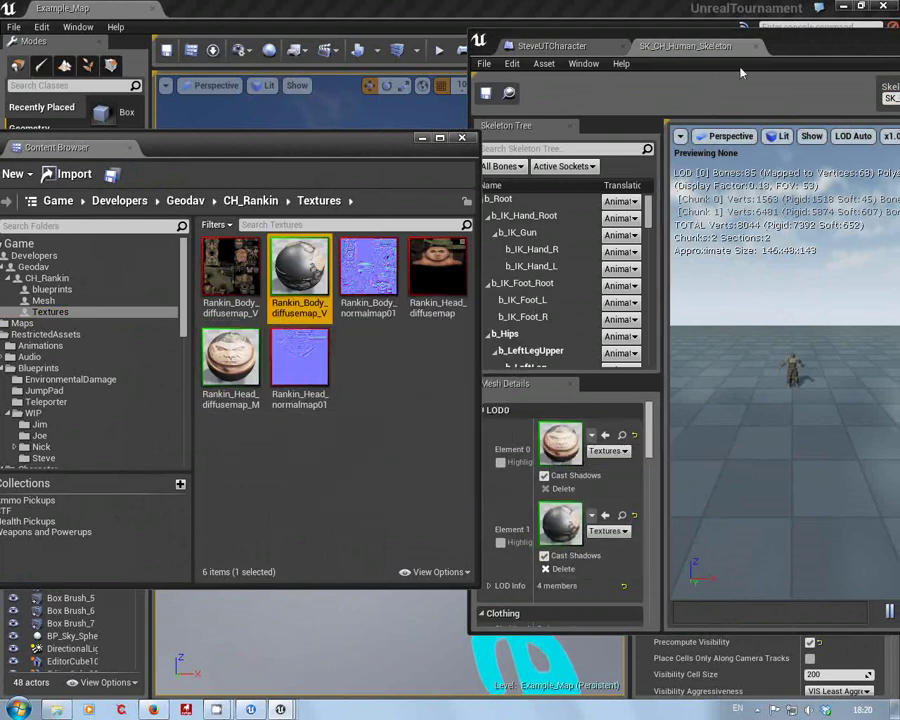
Widen the preview viewport and the animation asset name column, and frame the textured Rankin character up close
left_click_drag(792, 50, 422, 61)
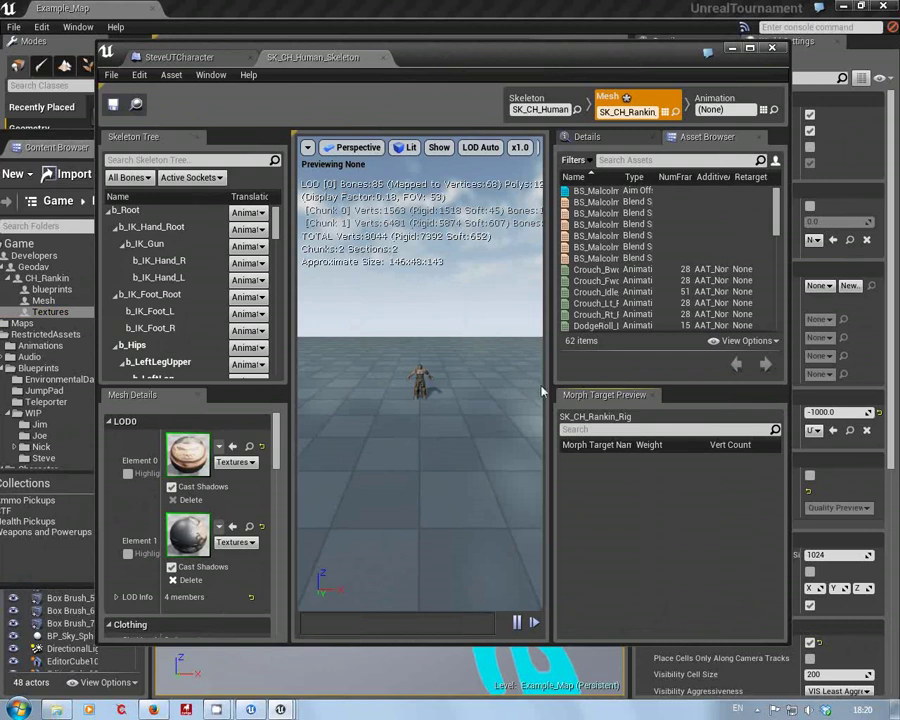
left_click_drag(553, 364, 607, 364)
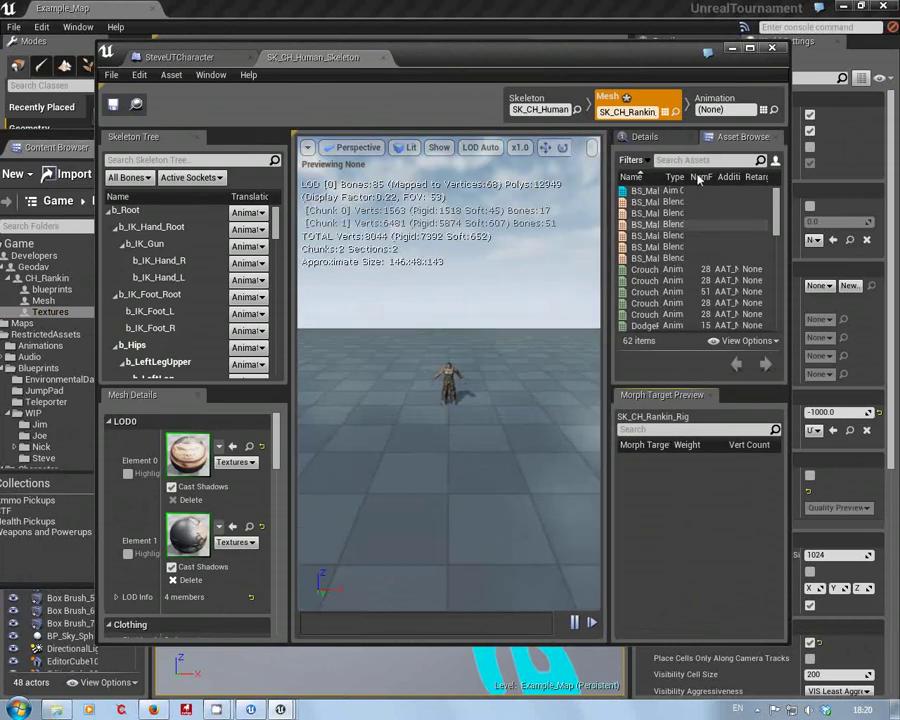
left_click_drag(688, 181, 738, 180)
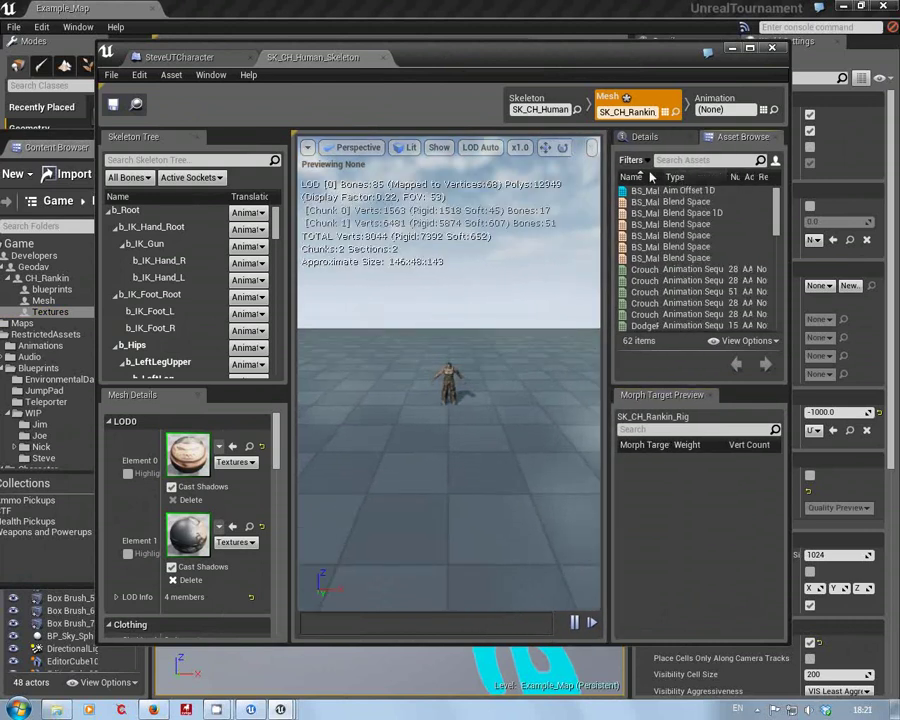
left_click_drag(663, 177, 700, 177)
left_click_drag(419, 464, 450, 390)
mouse_move(436, 449)
left_mouse_down()
mouse_move(436, 465)
mouse_move(436, 410)
mouse_move(436, 452)
left_mouse_up()
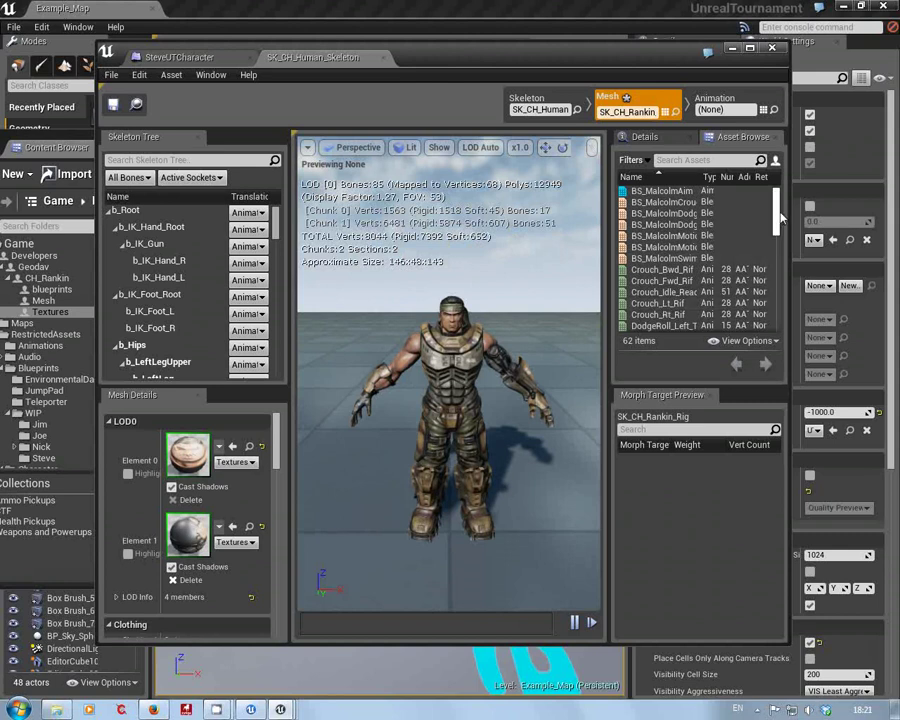
Preview the Run_Lt_Pis, Run_Fwd_Pis, Run_Bwd_Rif and Run_Bwd_Pis animations on the Rankin mesh
scroll(785, 258, "down", 5)
left_click_drag(785, 258, 785, 289)
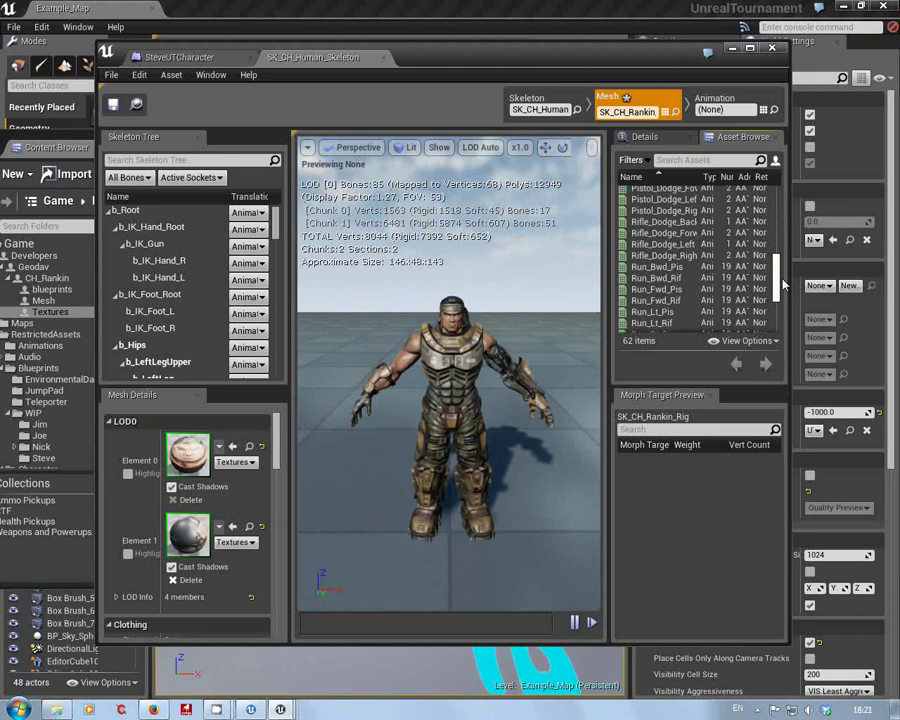
left_click(660, 312)
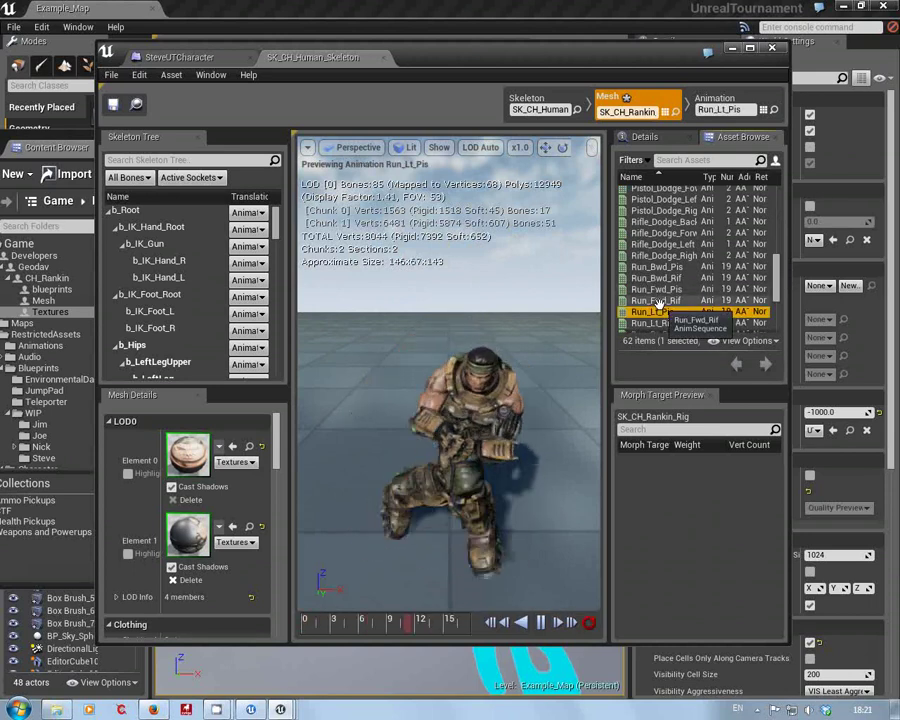
left_click(658, 289)
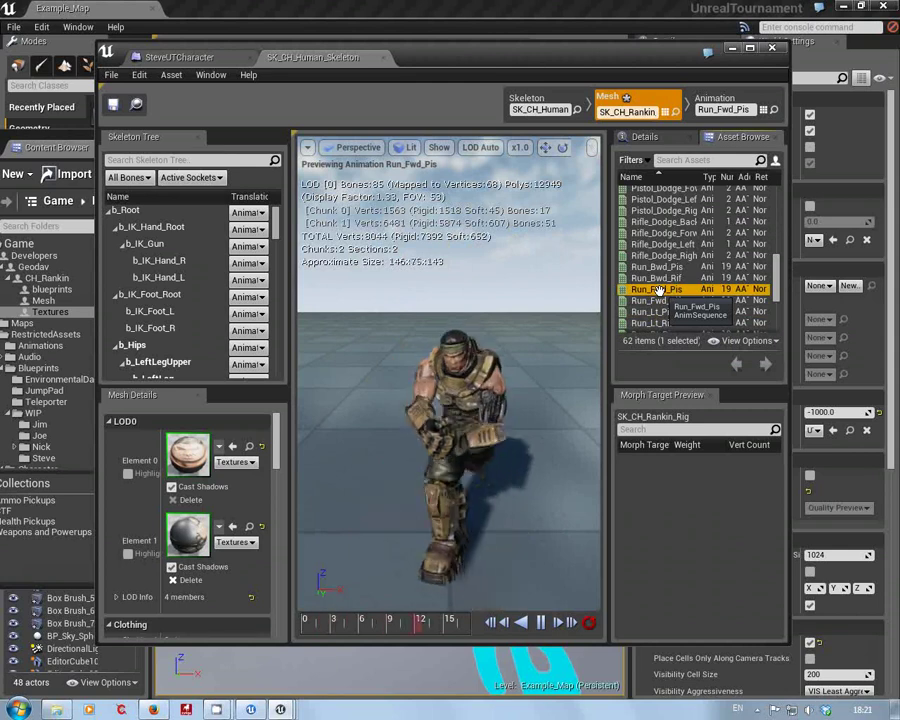
left_click(668, 278)
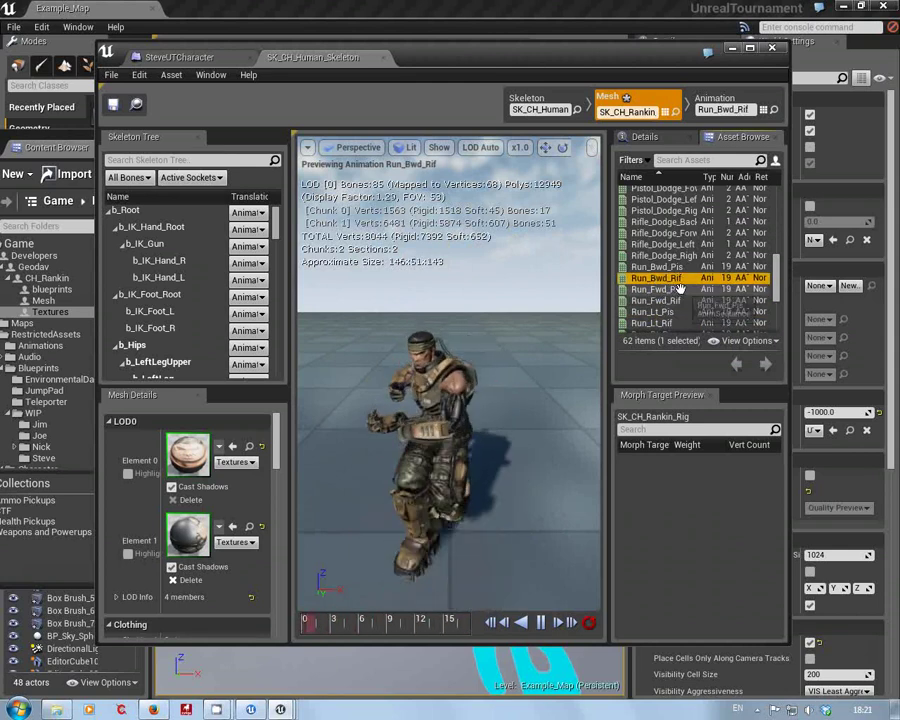
left_click(657, 266)
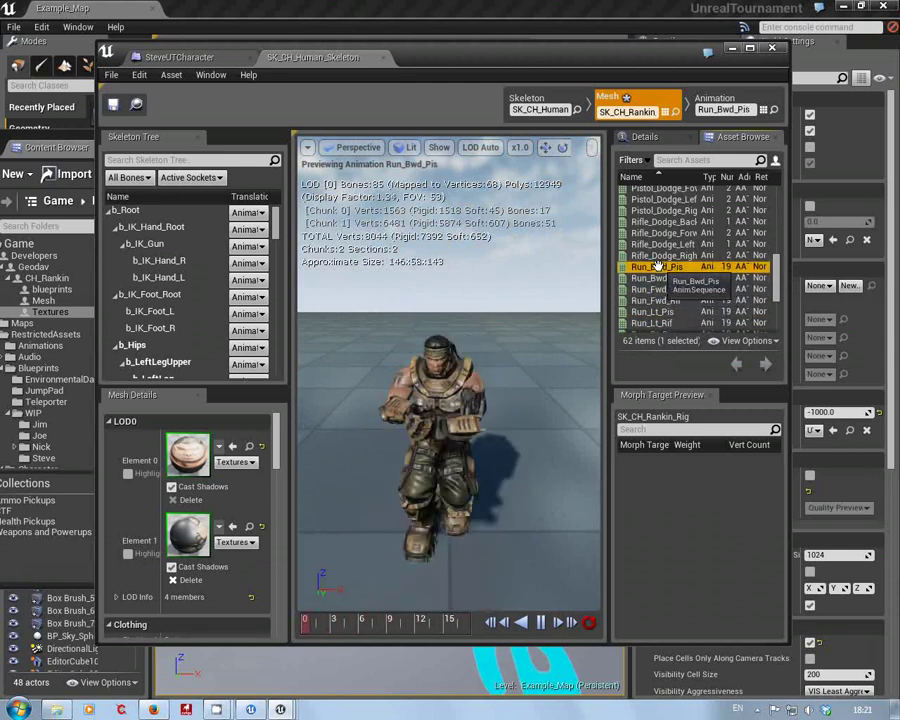
Compare the Run_Lt_Rif, Run_Lt_Pis, Run_Fwd_Rif, Rifle_Dodge_Left and Run_Bwd_Pis animations on the Rankin mesh
left_click(654, 323)
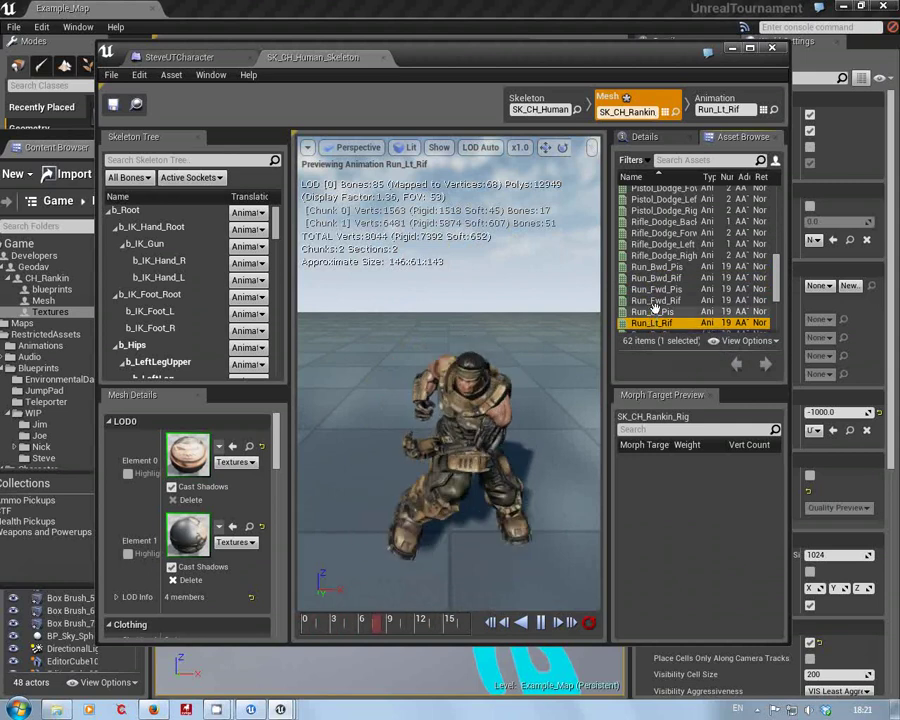
left_click(655, 311)
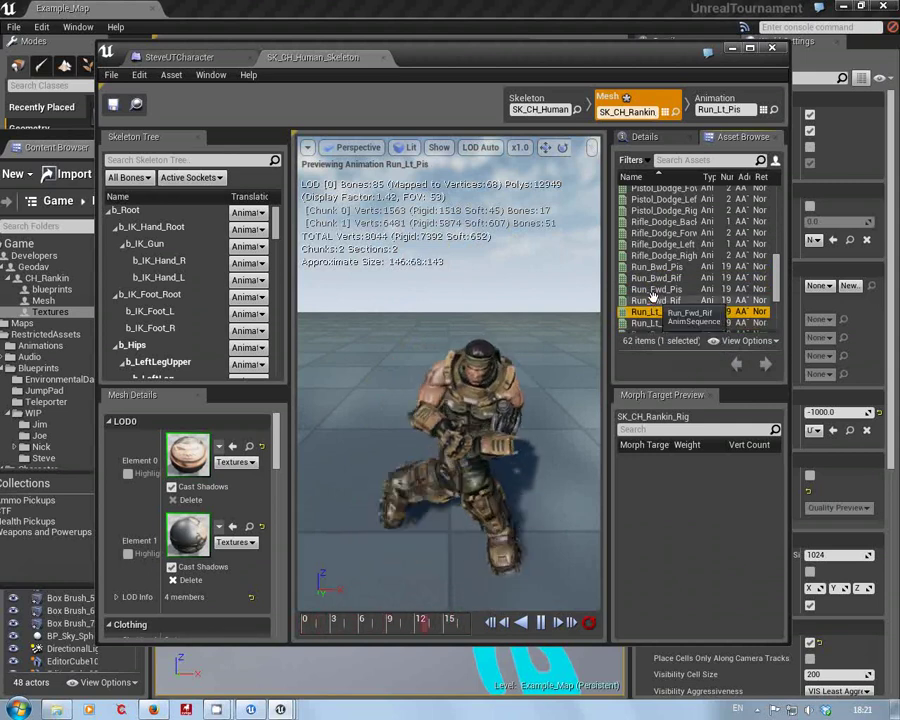
left_click(652, 299)
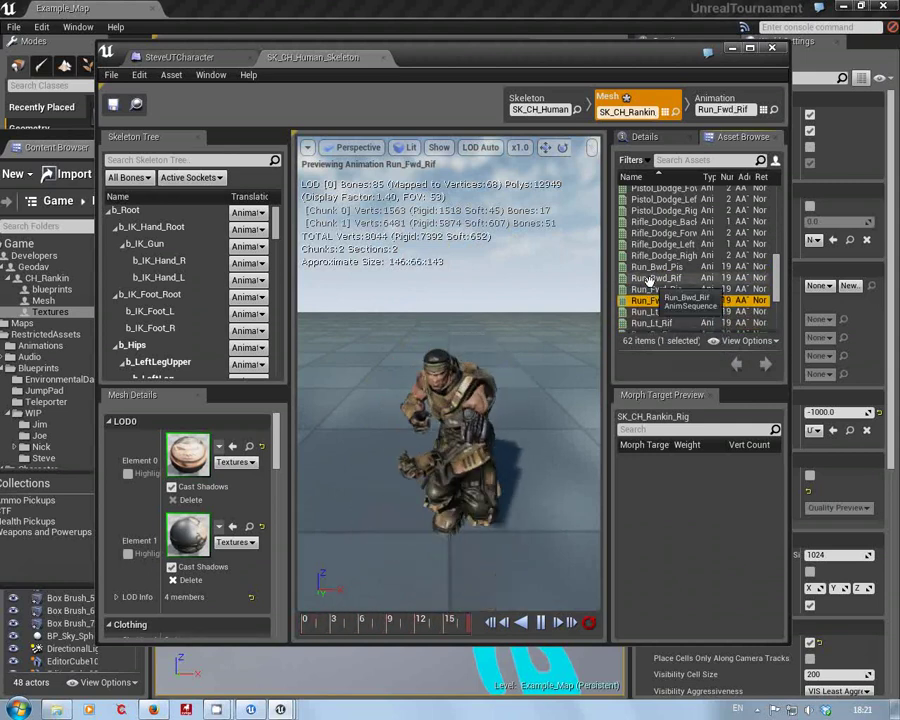
left_click(644, 245)
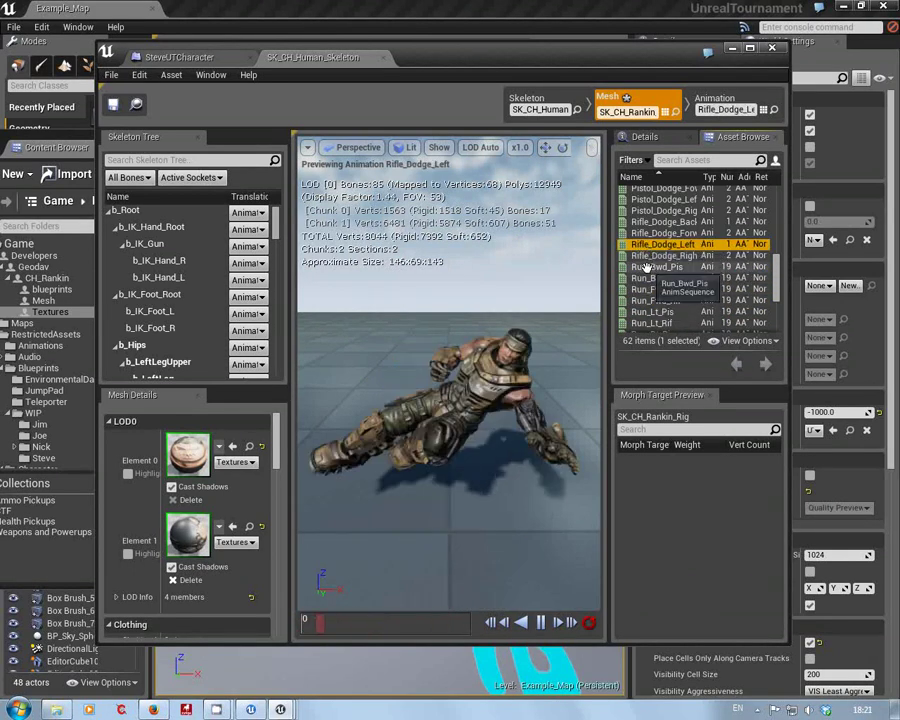
left_click(646, 267)
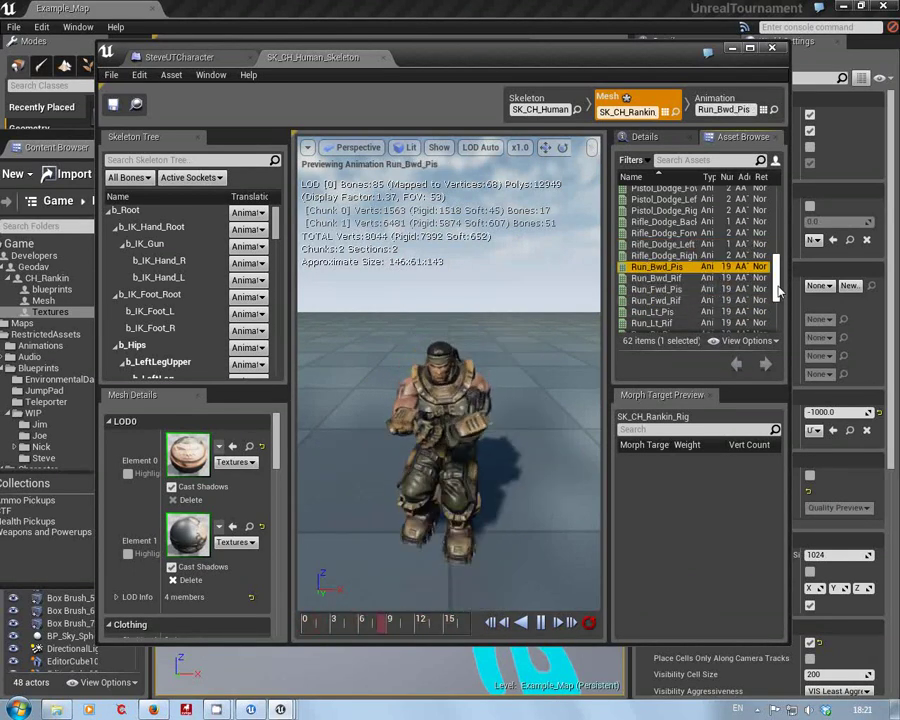
Look through the remaining animation assets and examine the running Rankin character from different angles
scroll(778, 290, "down", 5)
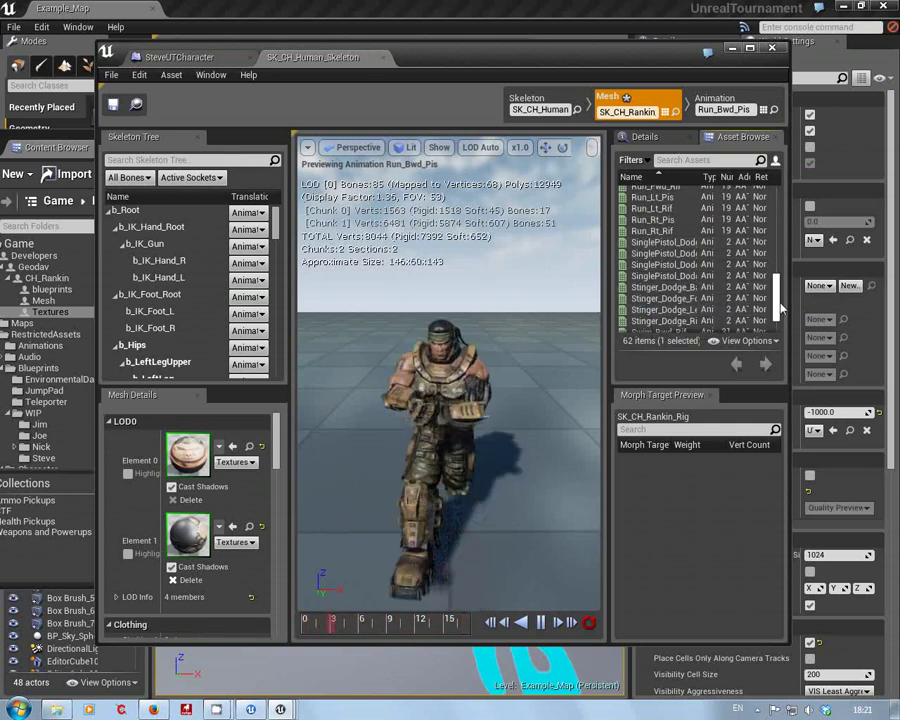
left_click_drag(780, 310, 775, 195)
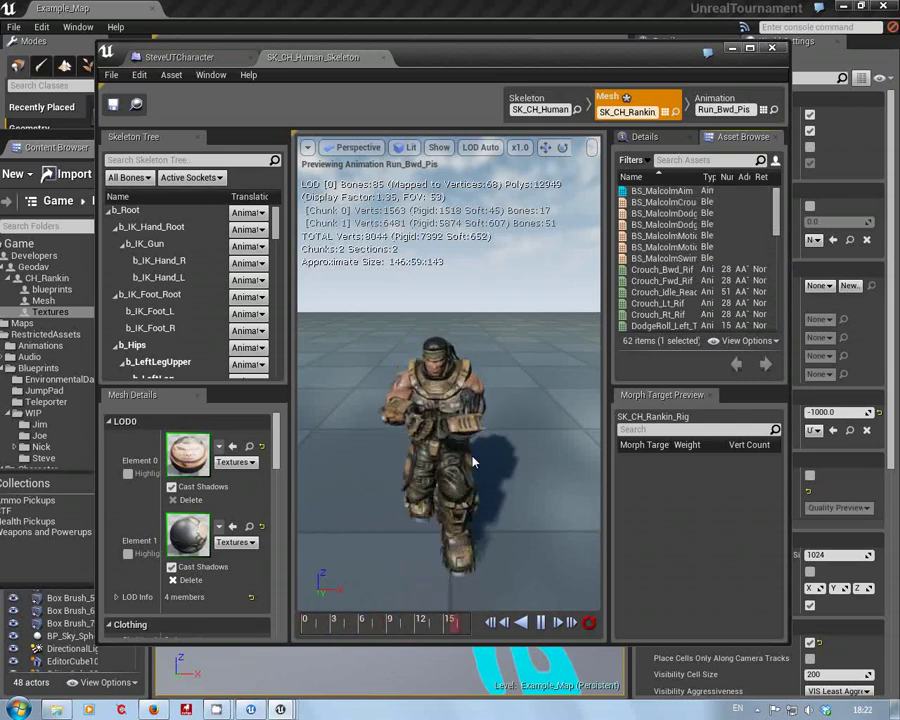
left_click_drag(481, 466, 526, 398)
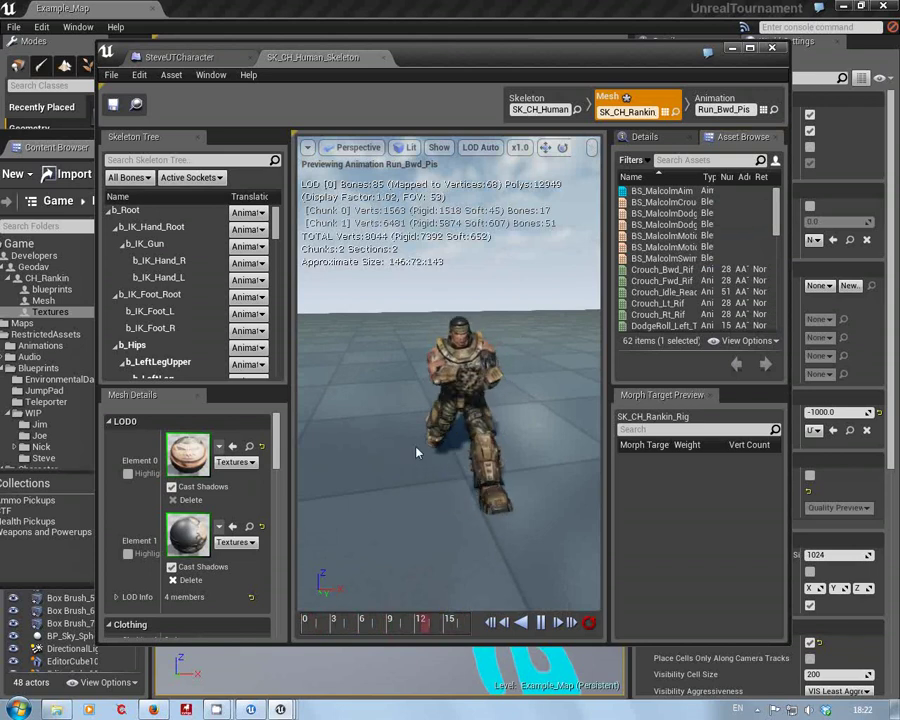
left_click_drag(398, 453, 436, 425)
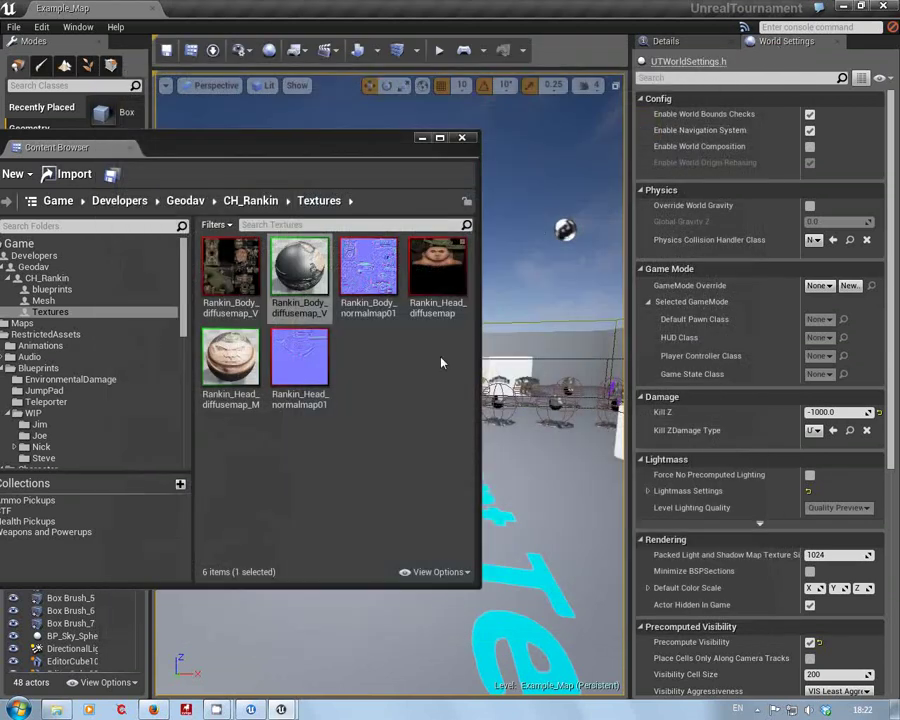
Save the SK_CH_Rankin_Rig skeletal mesh in the CH_Rankin/Mesh folder
left_click(43, 300)
right_click(231, 265)
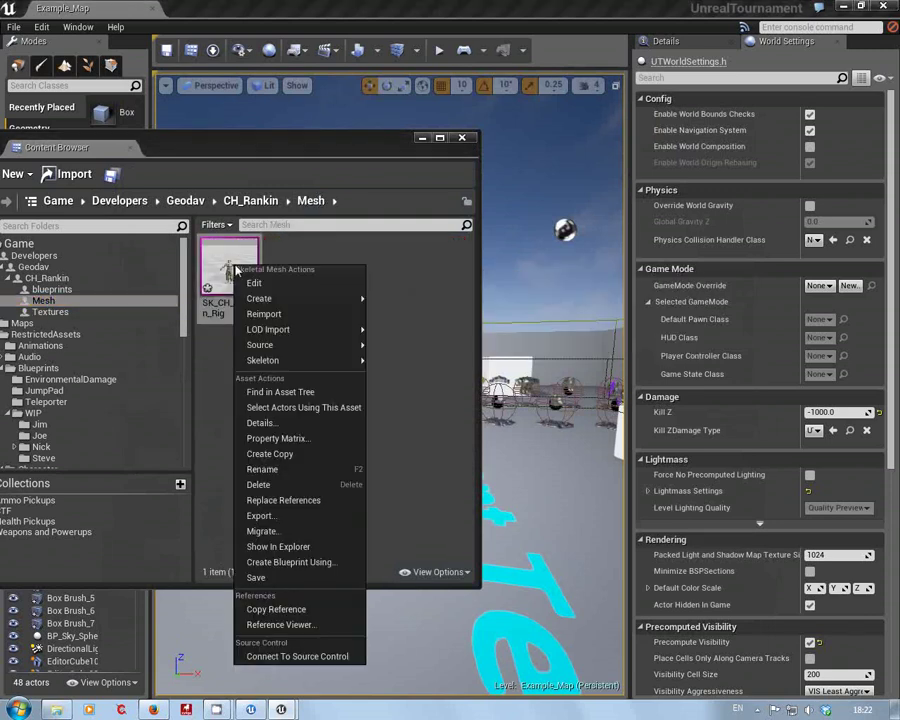
left_click(258, 578)
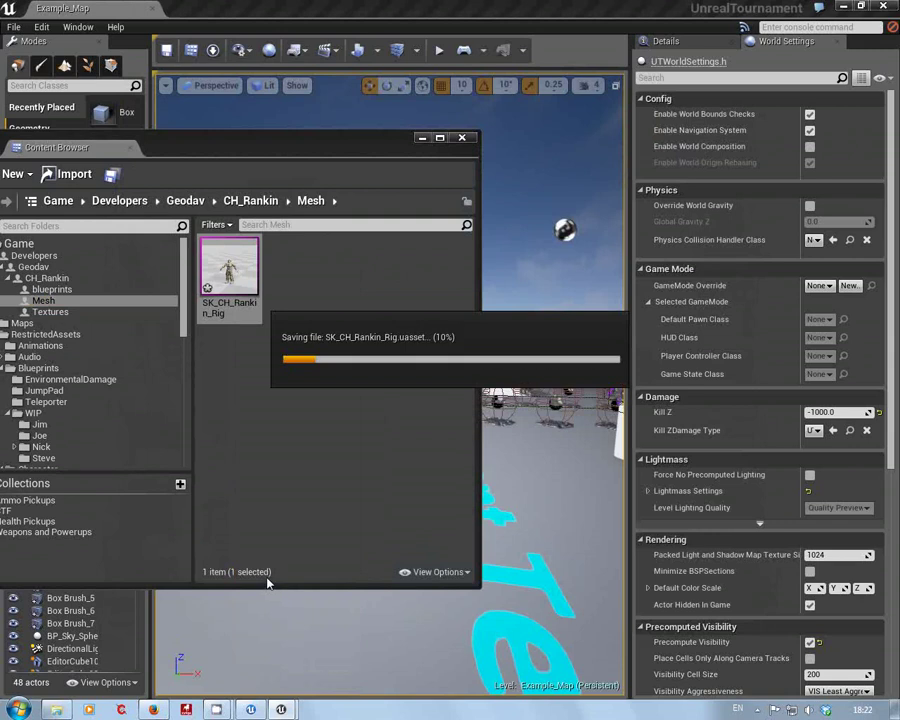
Copy the SteveUTCharacter blueprint from RestrictedAssets/Blueprints/WIP/Steve into CH_Rankin/blueprints and select the copy there
left_click(66, 291)
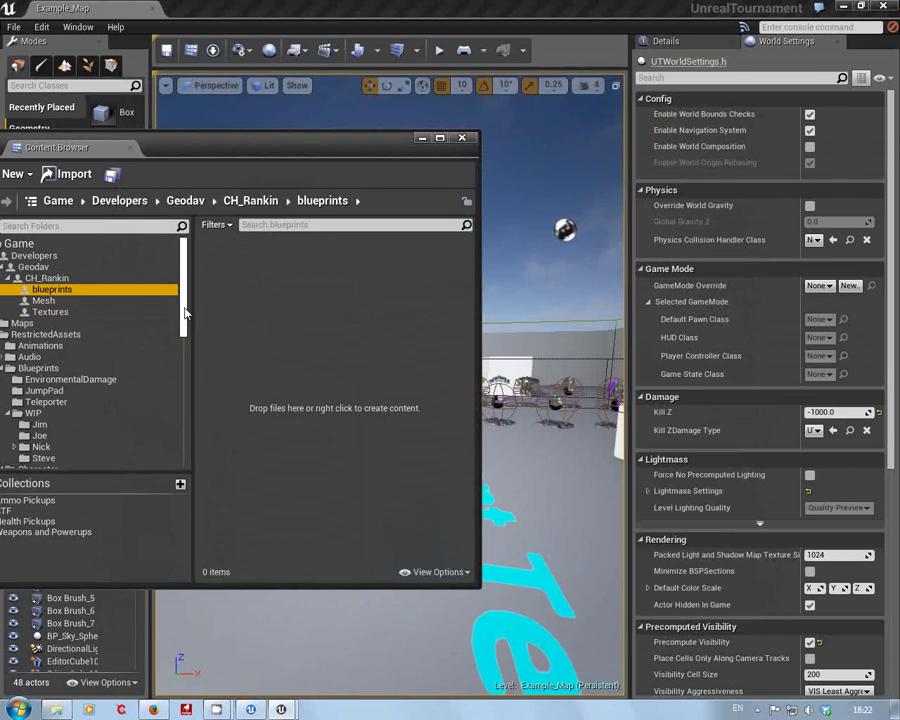
mouse_move(185, 313)
left_mouse_down()
mouse_move(185, 331)
mouse_move(187, 320)
left_mouse_up()
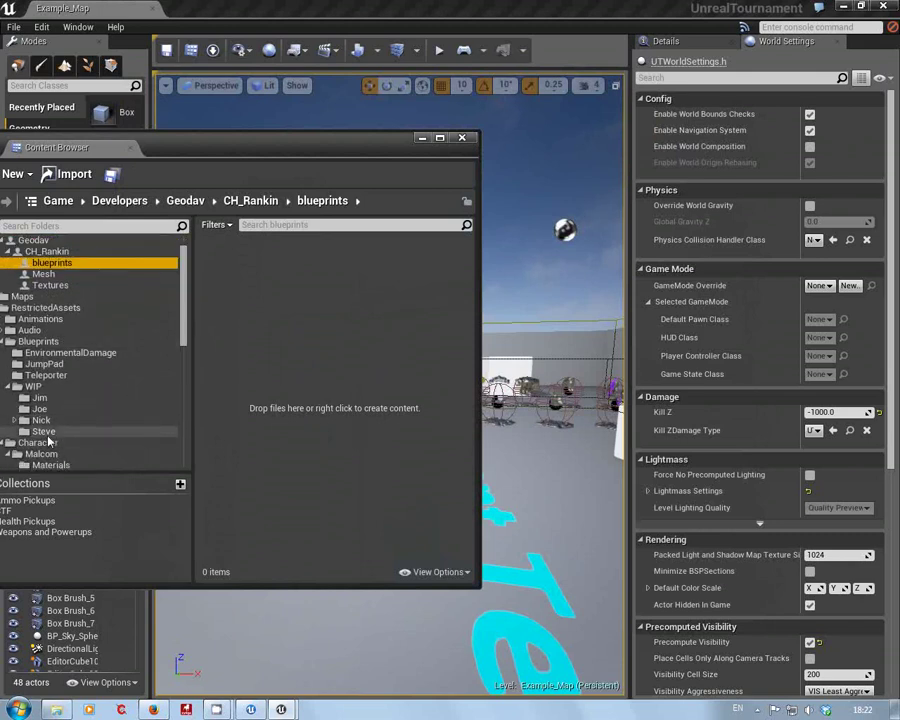
left_click(46, 430)
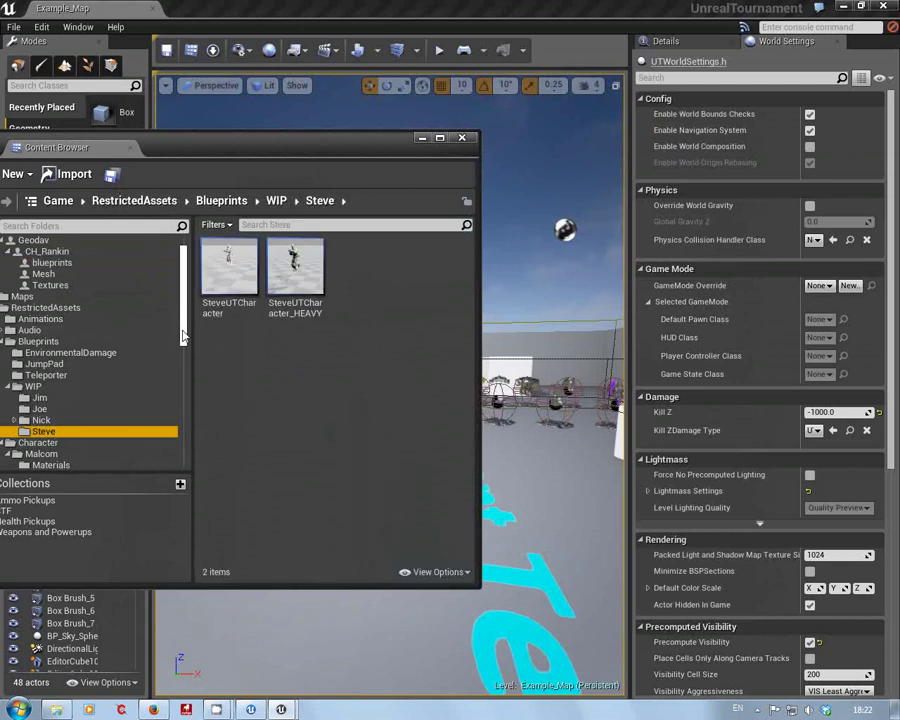
scroll(178, 336, "up", 2)
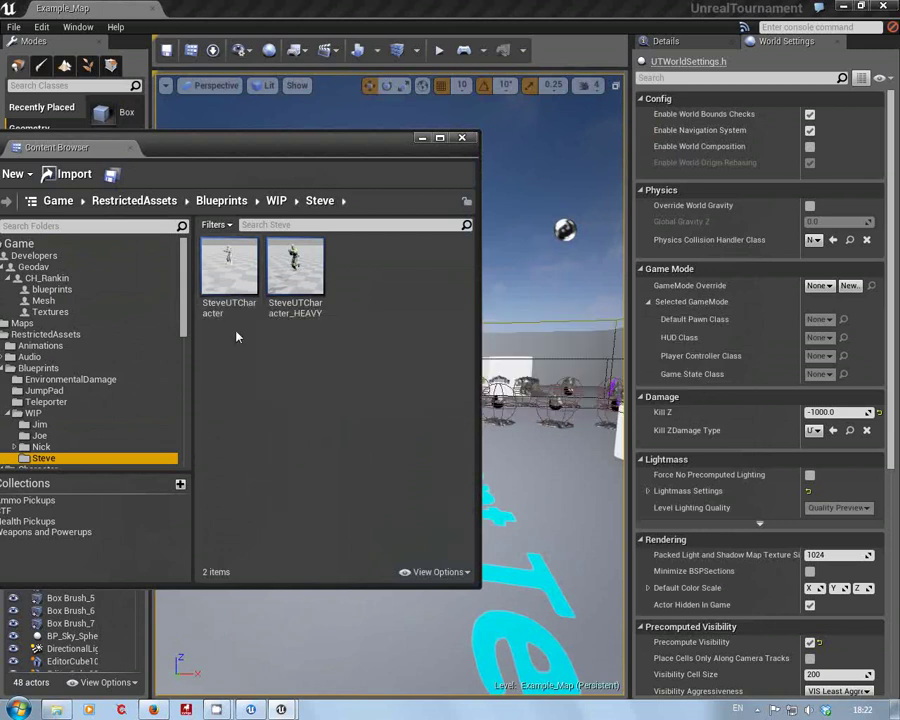
left_click_drag(230, 262, 89, 290)
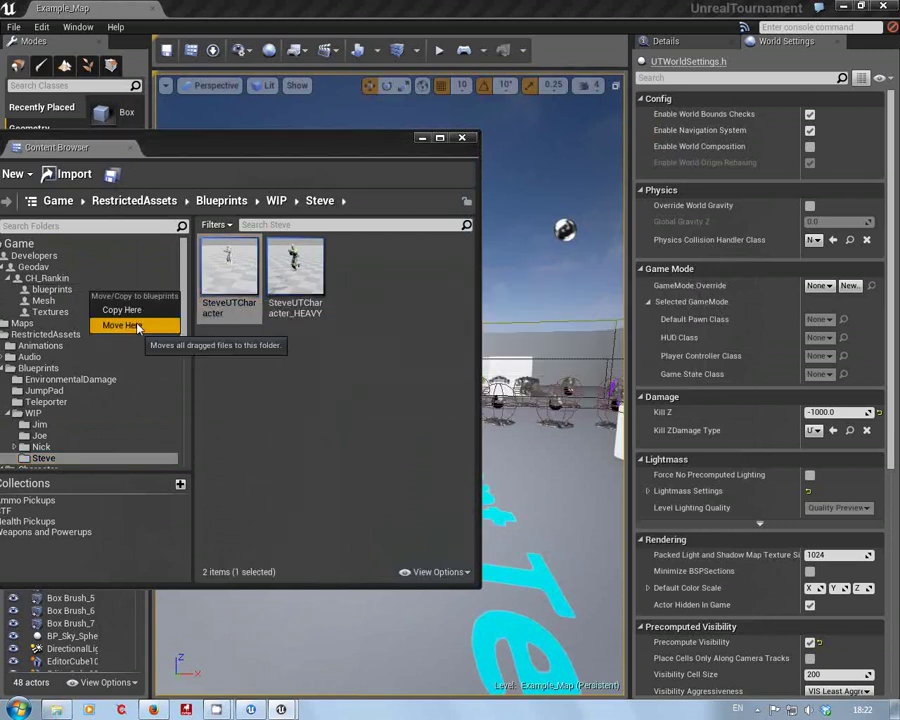
left_click(121, 311)
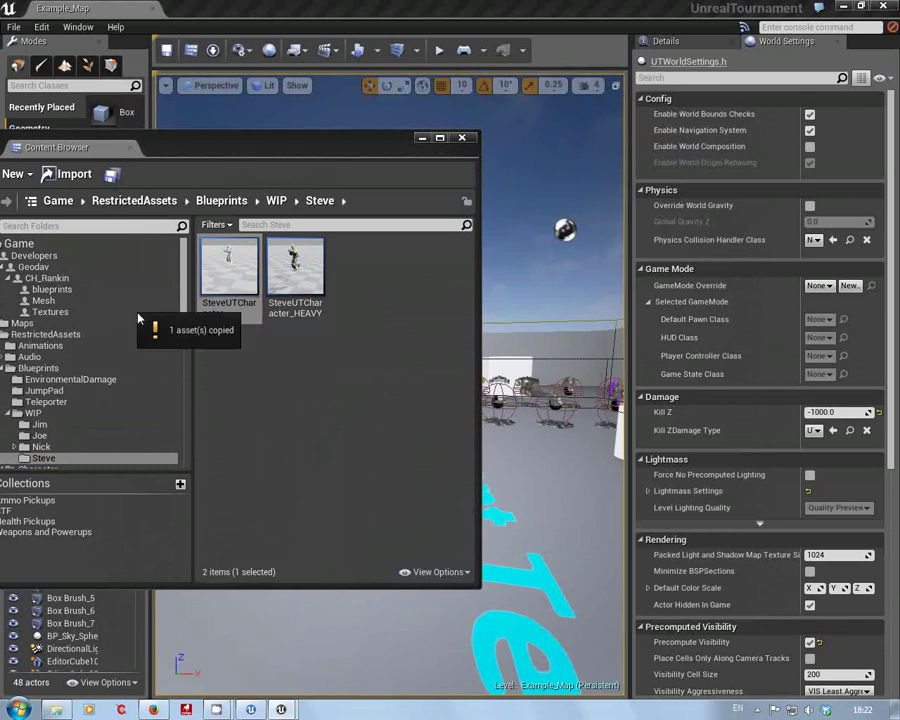
left_click(52, 289)
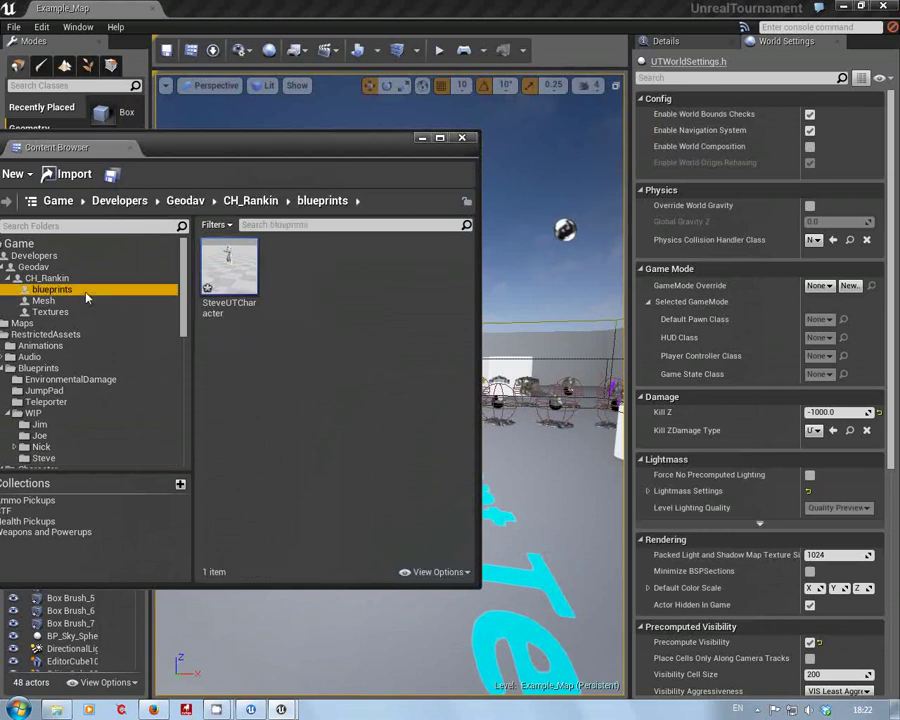
left_click(234, 305)
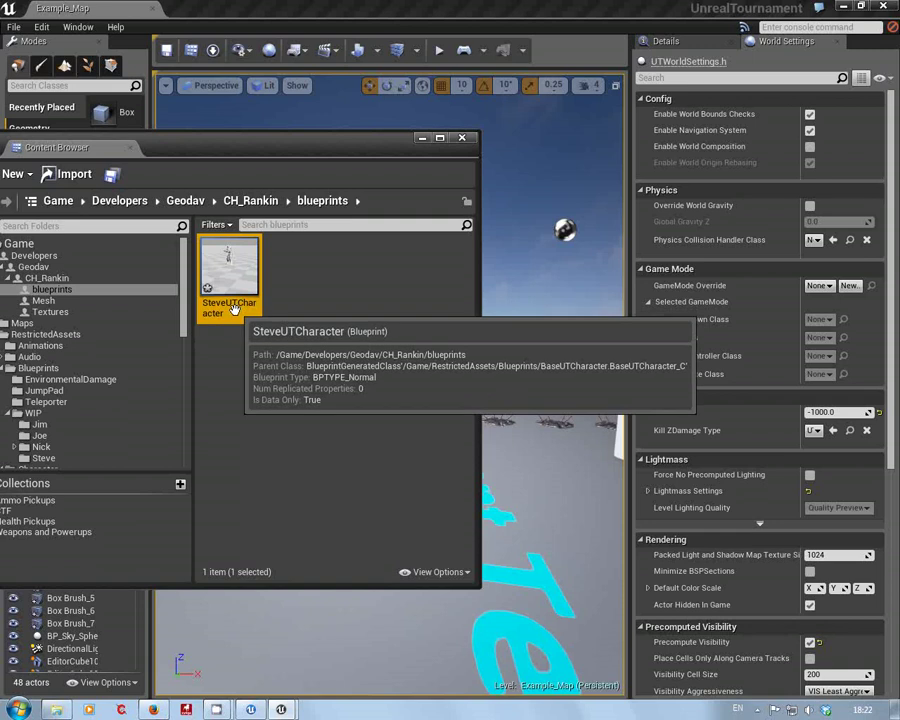
Rename the copied SteveUTCharacter blueprint as Bp_CH_Rankin
left_click(234, 308)
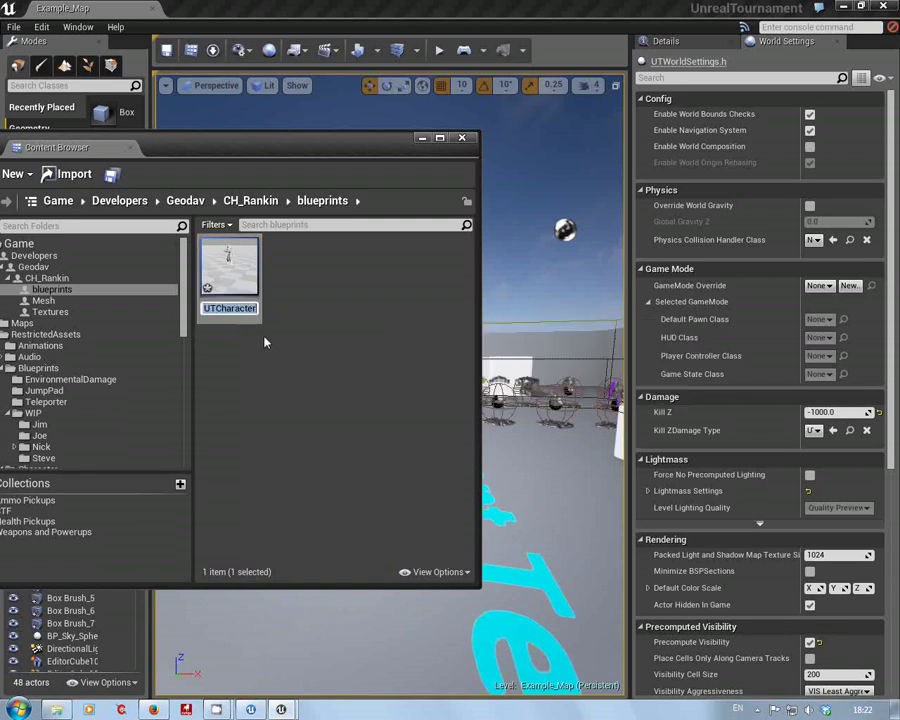
key("Home")
key("Delete")
key("Delete")
key("Delete")
key("Delete")
key("Delete")
key("Delete")
key("Delete")
key("Delete")
key("Delete")
key("Delete")
key("Delete")
key("Delete")
key("Delete")
key("Delete")
key("Delete")
key("Delete")
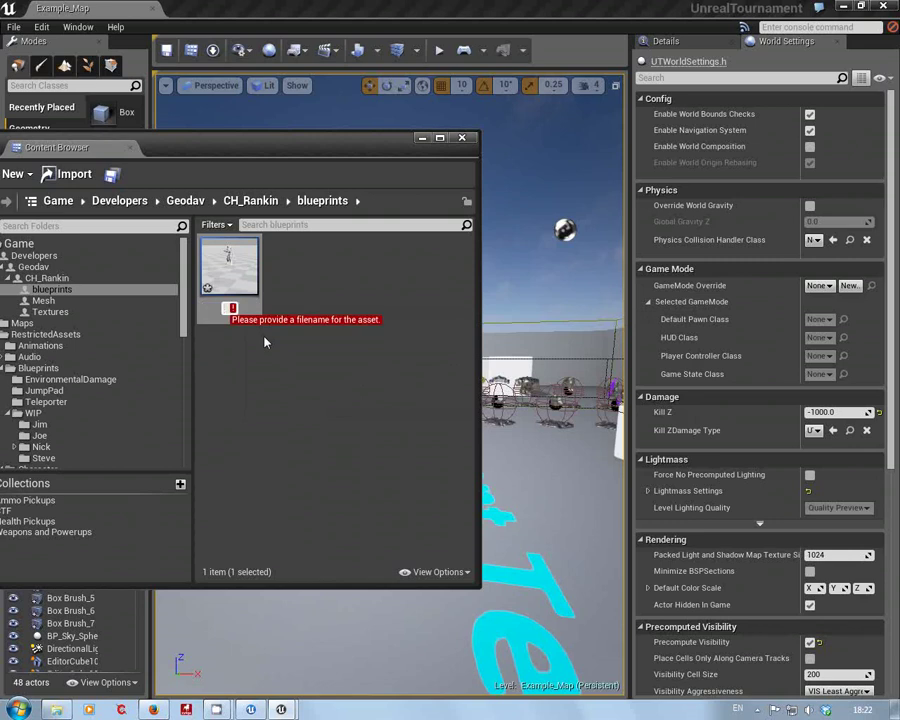
type("B")
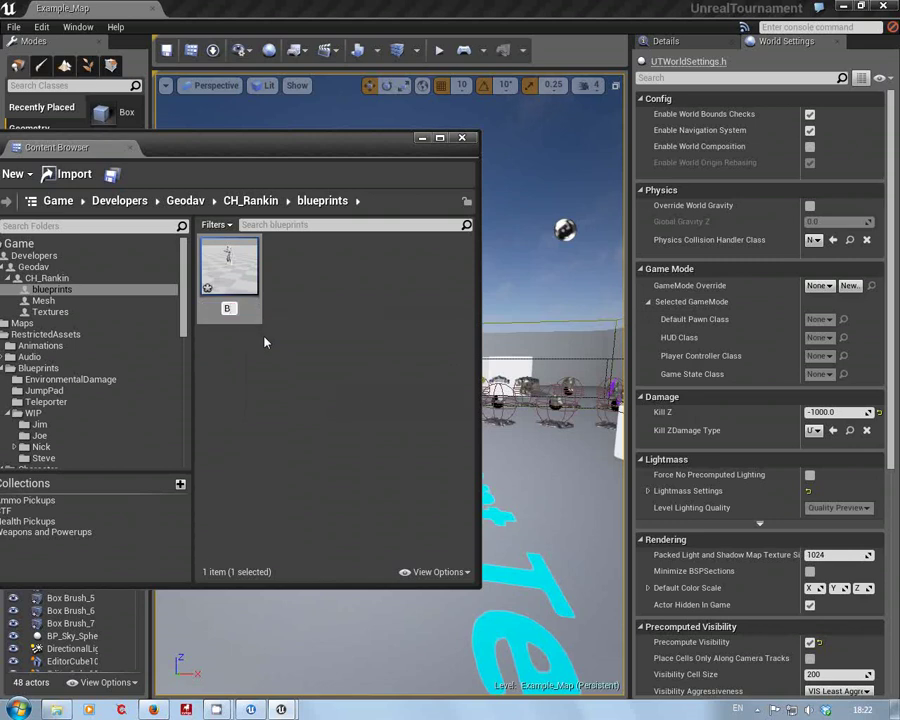
type("p_")
type("CH_Rankin")
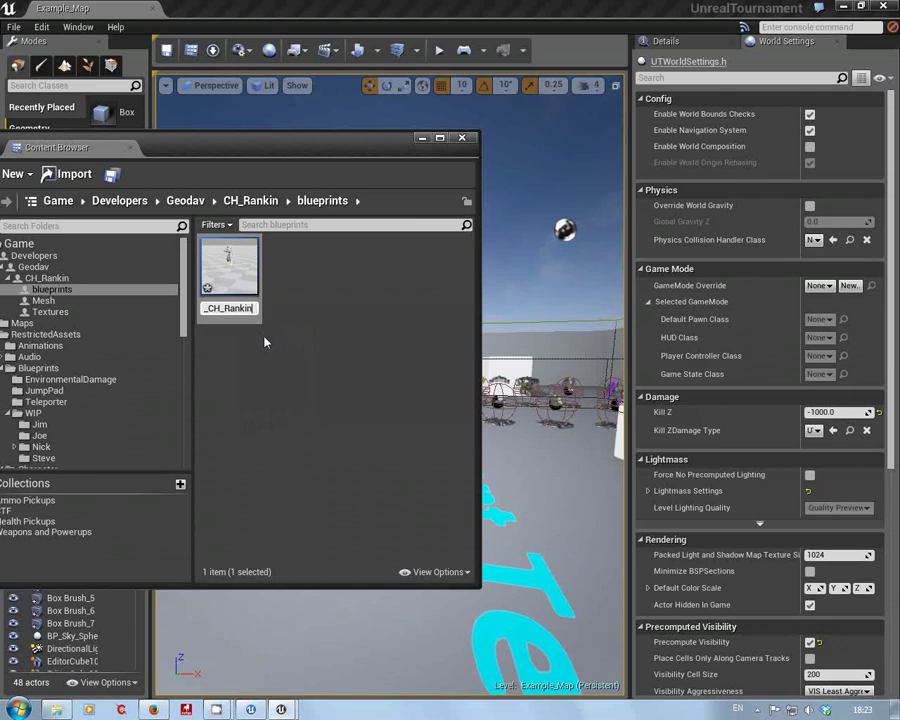
key("Return")
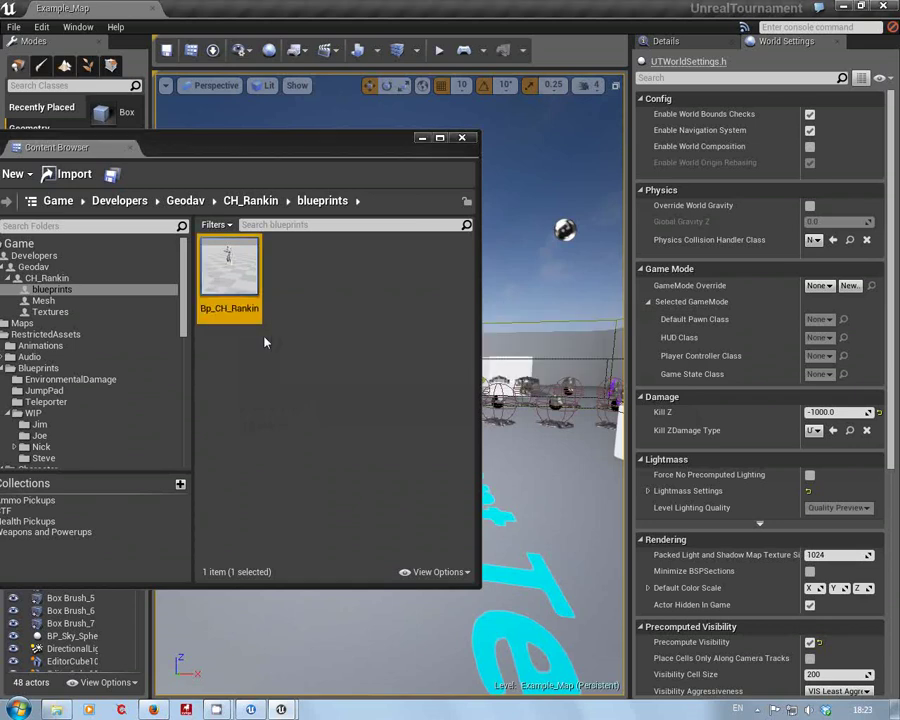
Open the Bp_CH_Rankin blueprint's components and set the Mesh component's skeletal mesh to SK_CH_Rankin_Rig
double_click(219, 290)
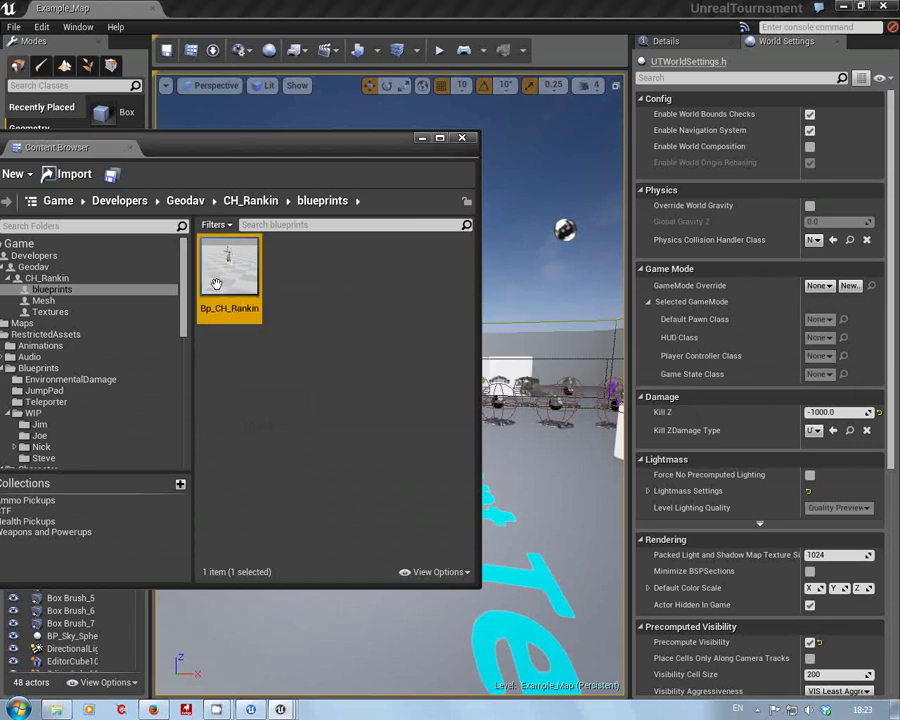
left_click(682, 98)
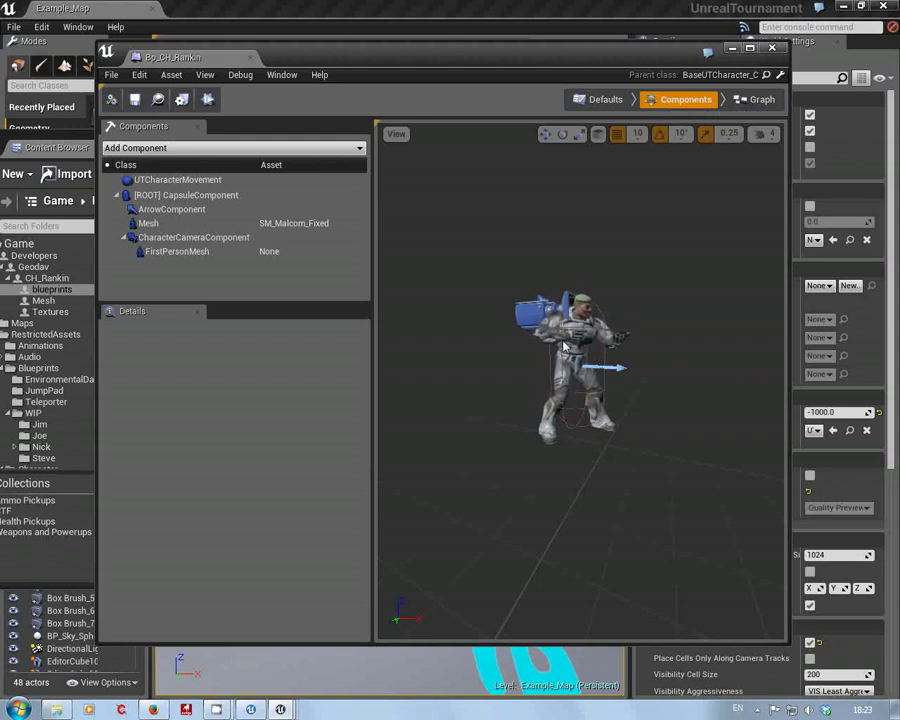
left_click(183, 224)
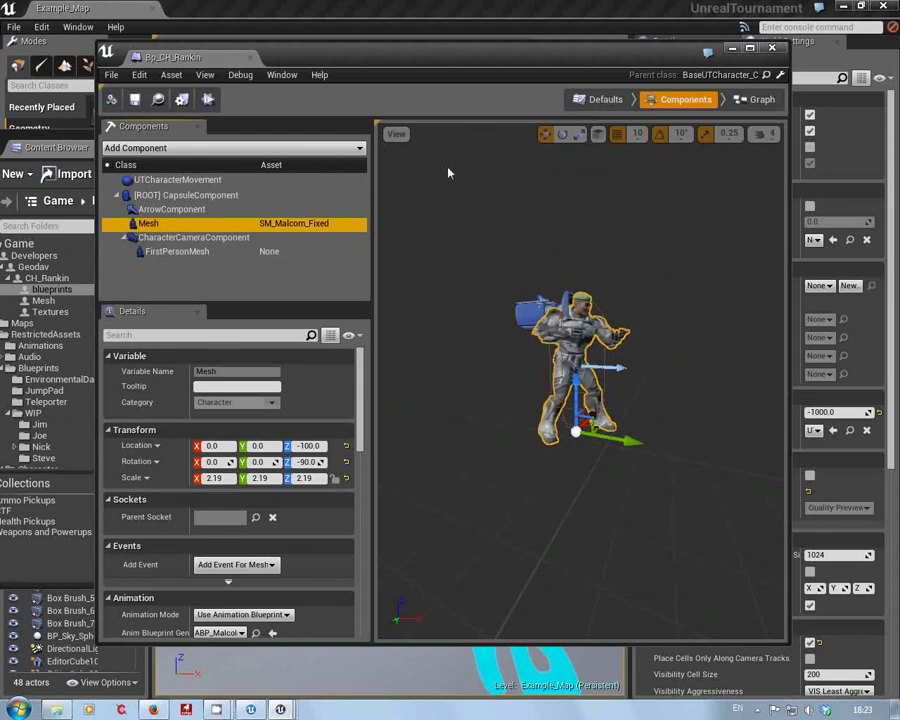
left_click_drag(508, 60, 611, 49)
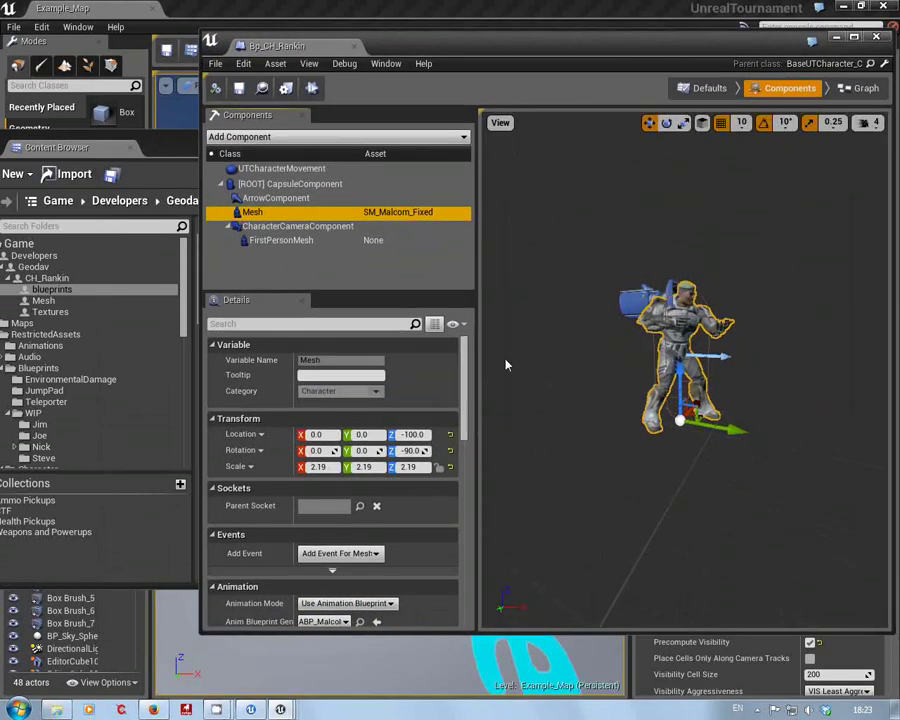
left_click_drag(465, 378, 450, 446)
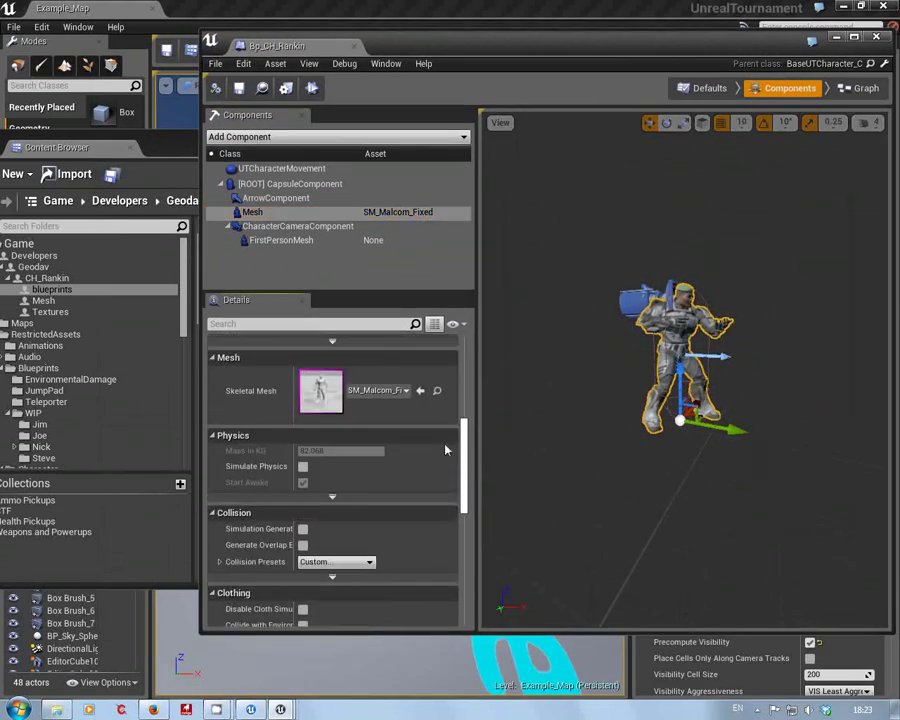
left_click(405, 391)
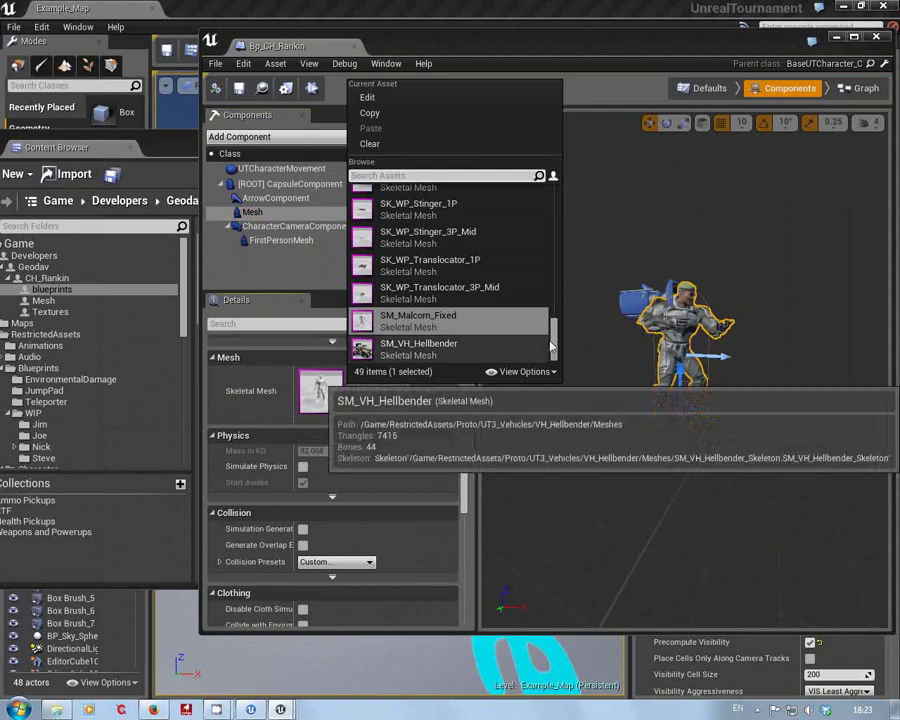
left_click_drag(556, 343, 556, 276)
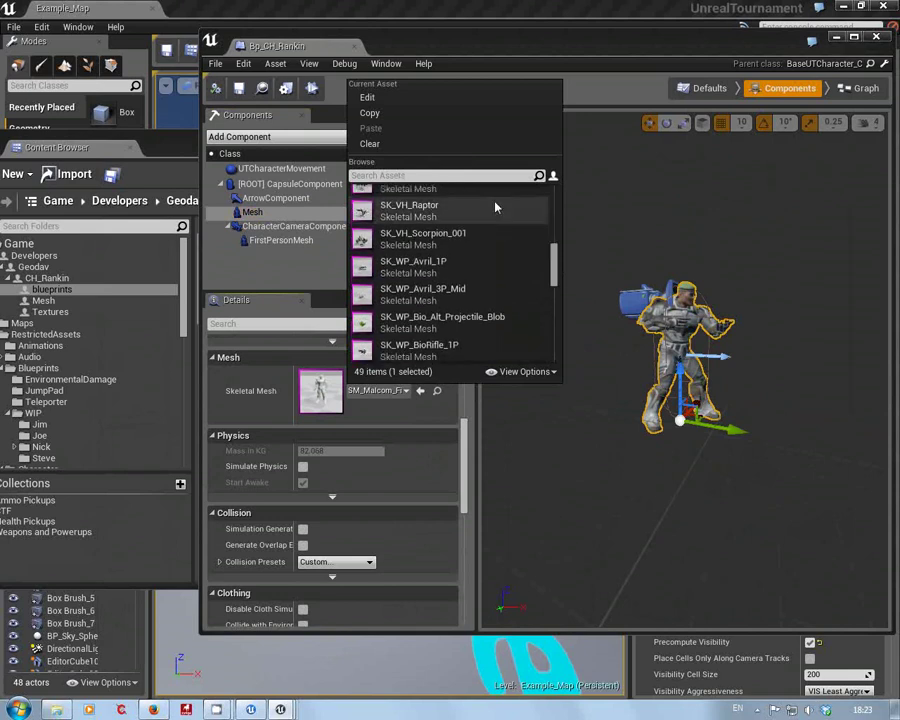
left_click(479, 173)
type("r")
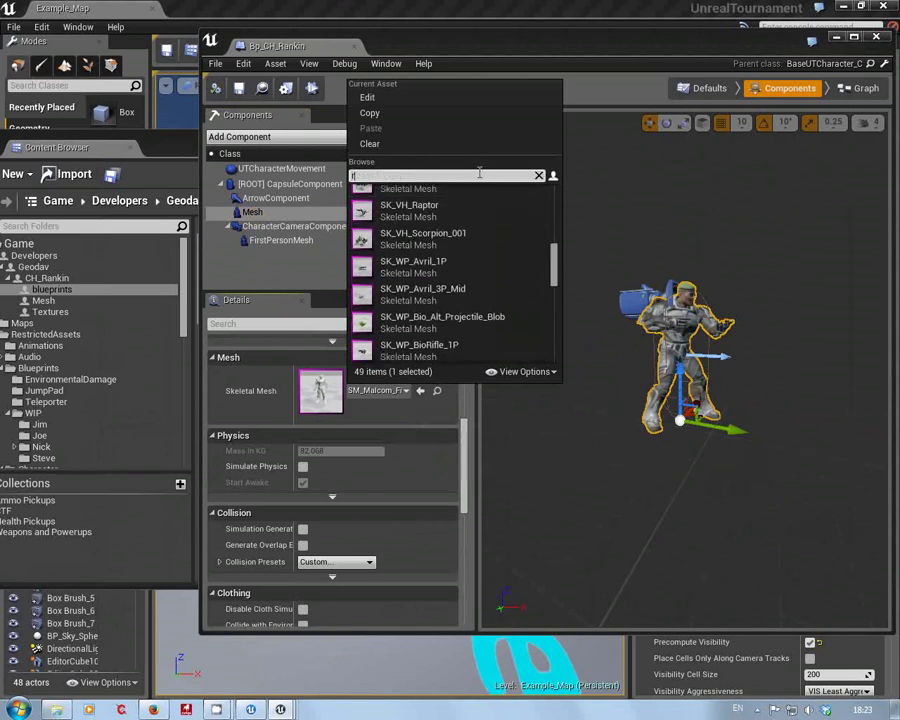
type("ankin")
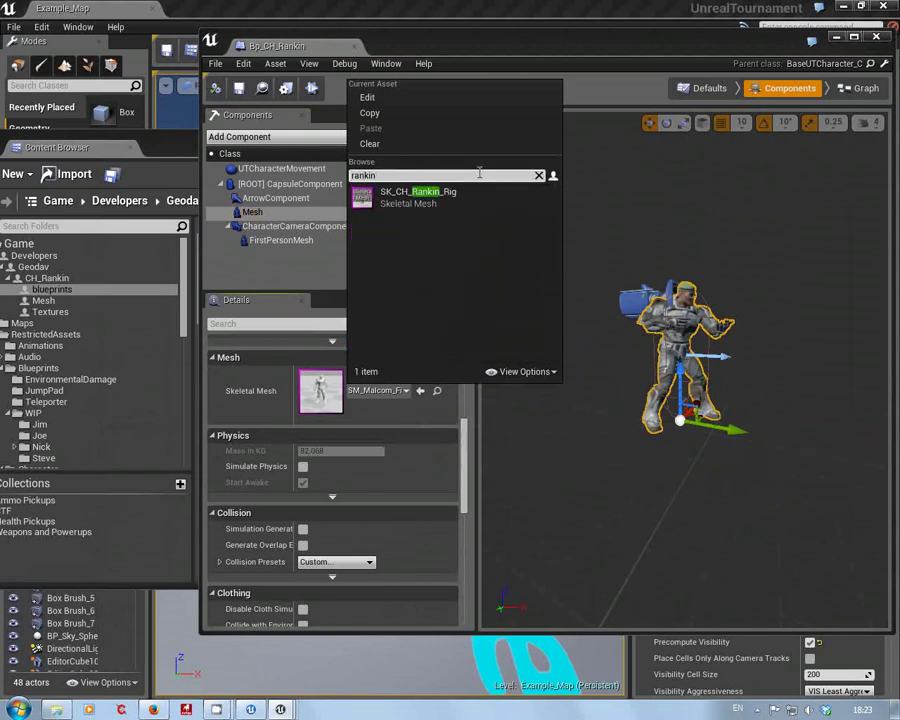
left_click(412, 195)
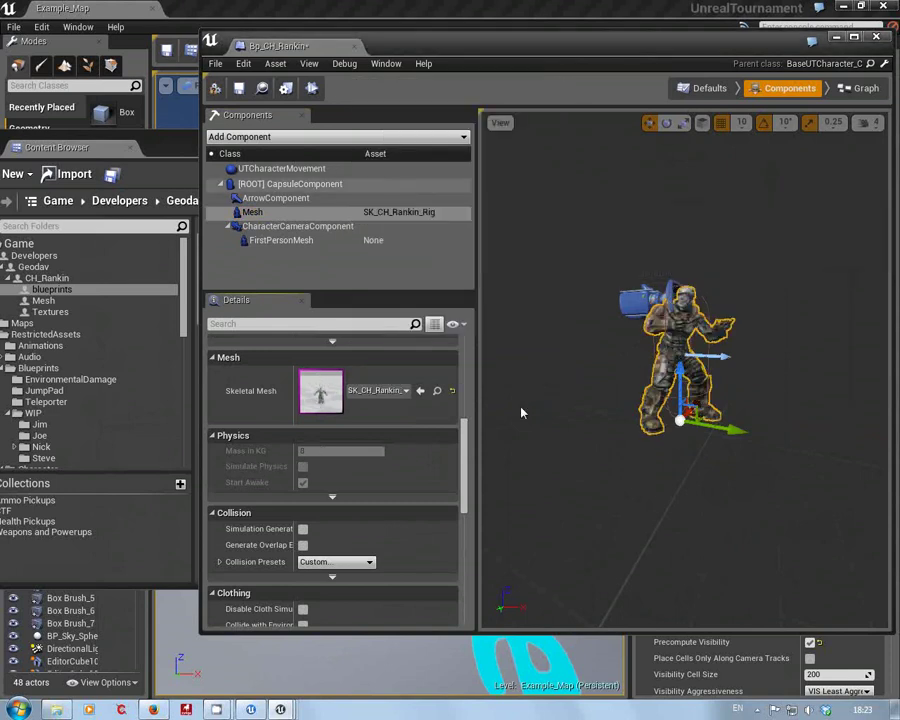
Examine the Rankin character up close in the blueprint preview, review the mesh transform settings, and close the blueprint editor
mouse_move(699, 475)
right_mouse_down()
mouse_move(745, 470)
mouse_move(748, 455)
mouse_move(738, 450)
mouse_move(712, 474)
mouse_move(722, 476)
mouse_move(692, 464)
right_mouse_up()
key("w")
key("s")
key("w")
key("s")
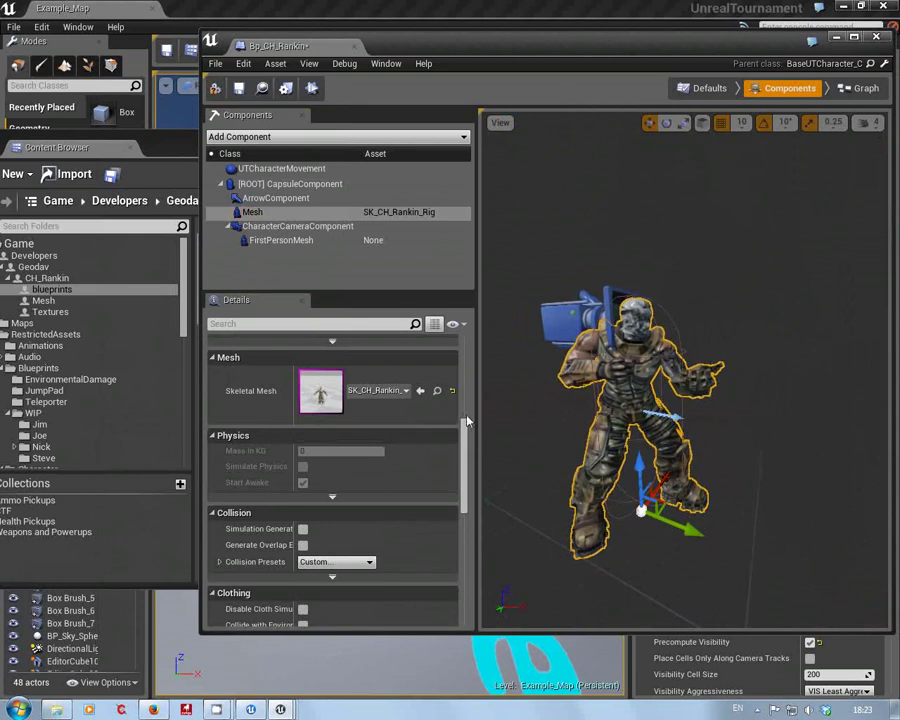
left_click_drag(466, 444, 464, 345)
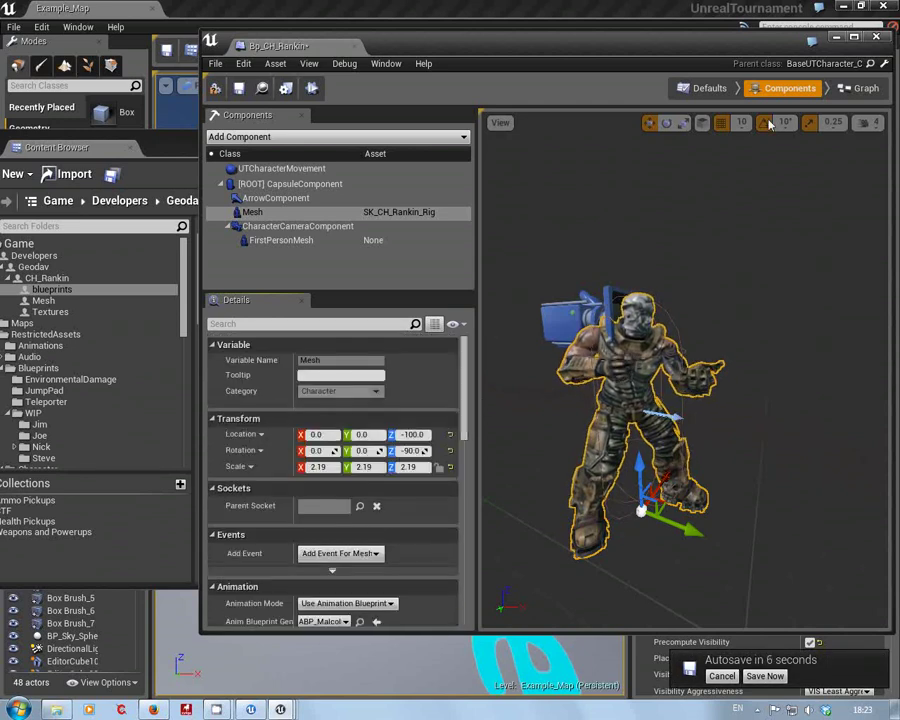
left_click(877, 39)
left_click(393, 367)
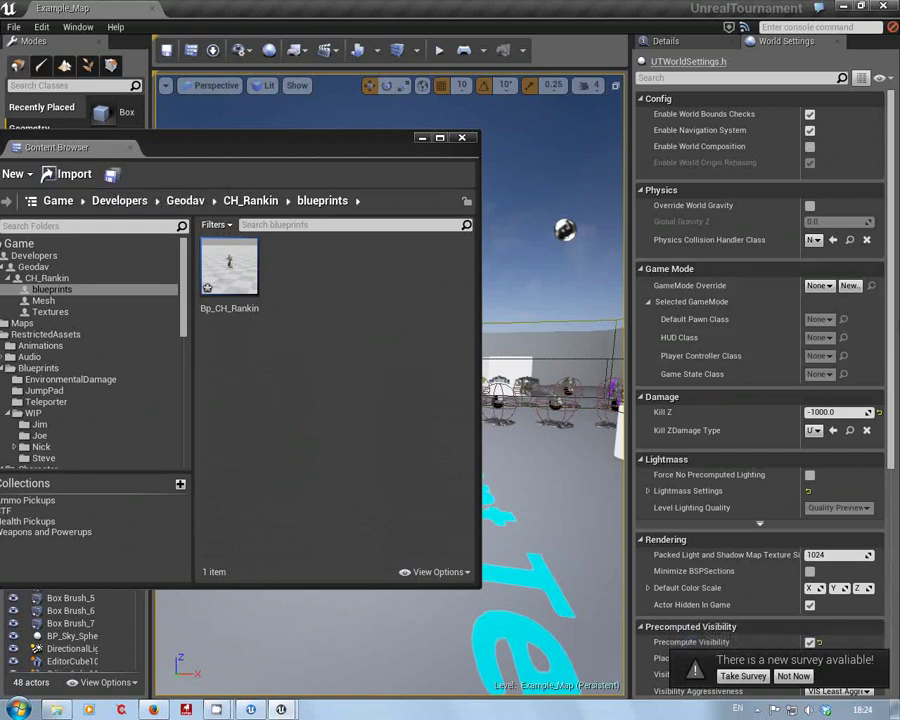
scroll(893, 399, "down", 1)
scroll(893, 399, "up", 1)
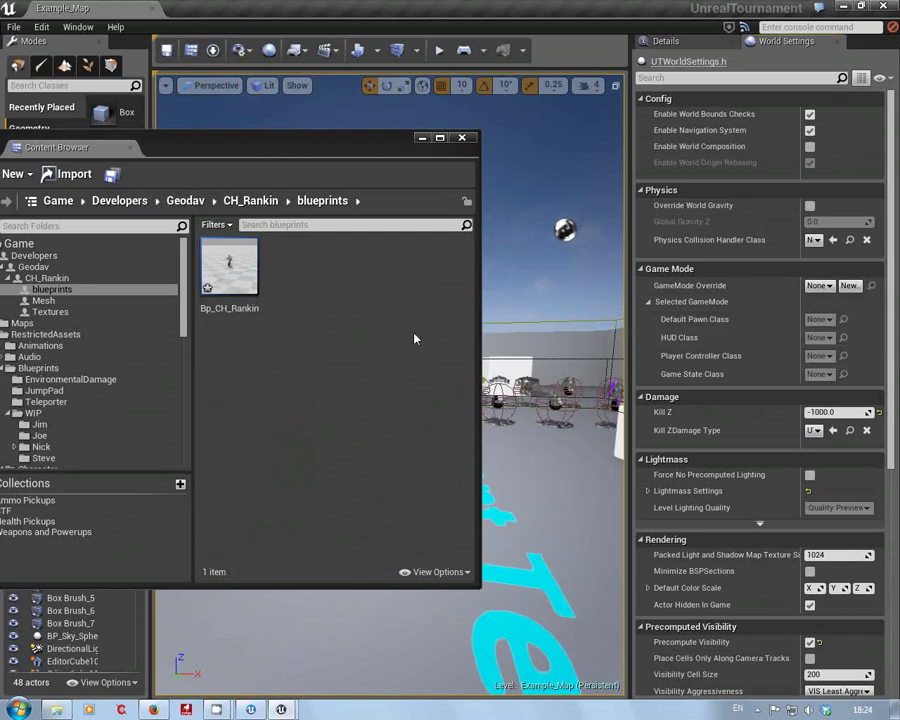
Create a blueprint in the CH_Rankin/blueprints folder with UTDMGameMode, found under Actor > Info > GameMode > UTGameMode, as parent class
right_click(298, 273)
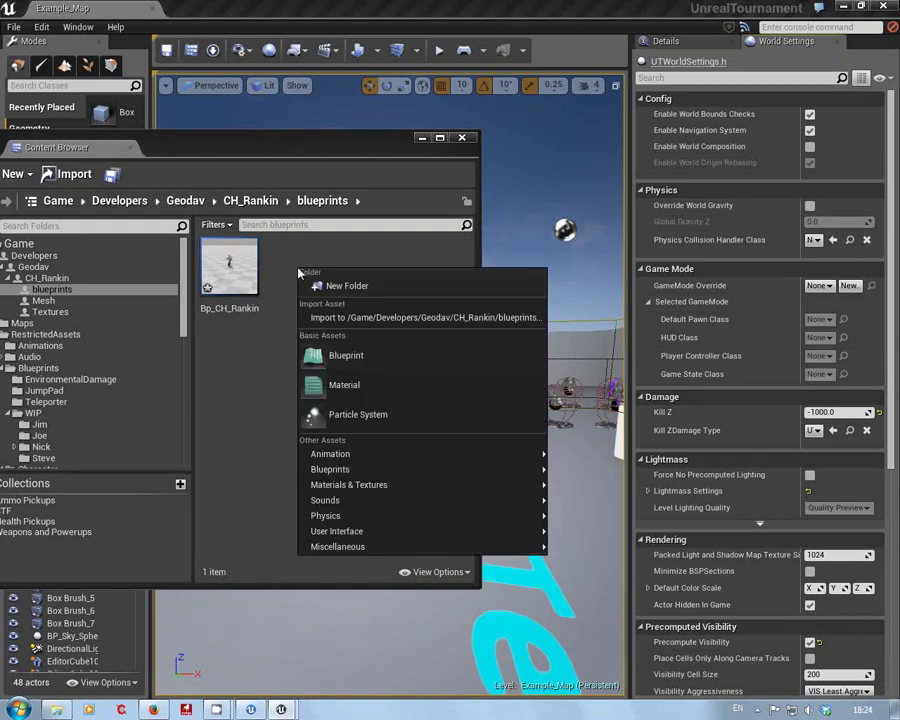
left_click(346, 357)
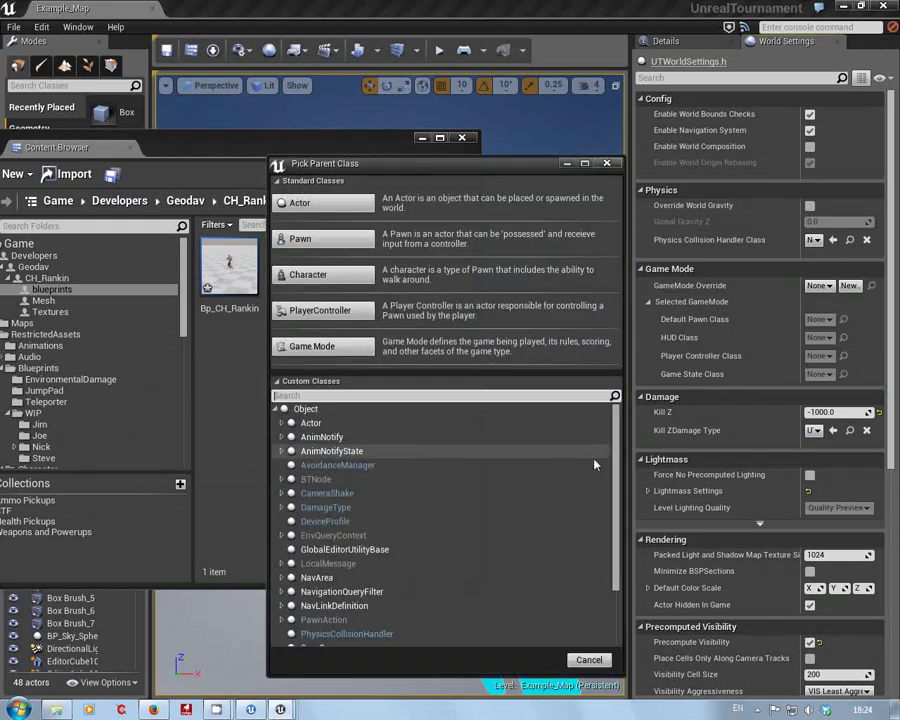
left_click_drag(616, 486, 617, 556)
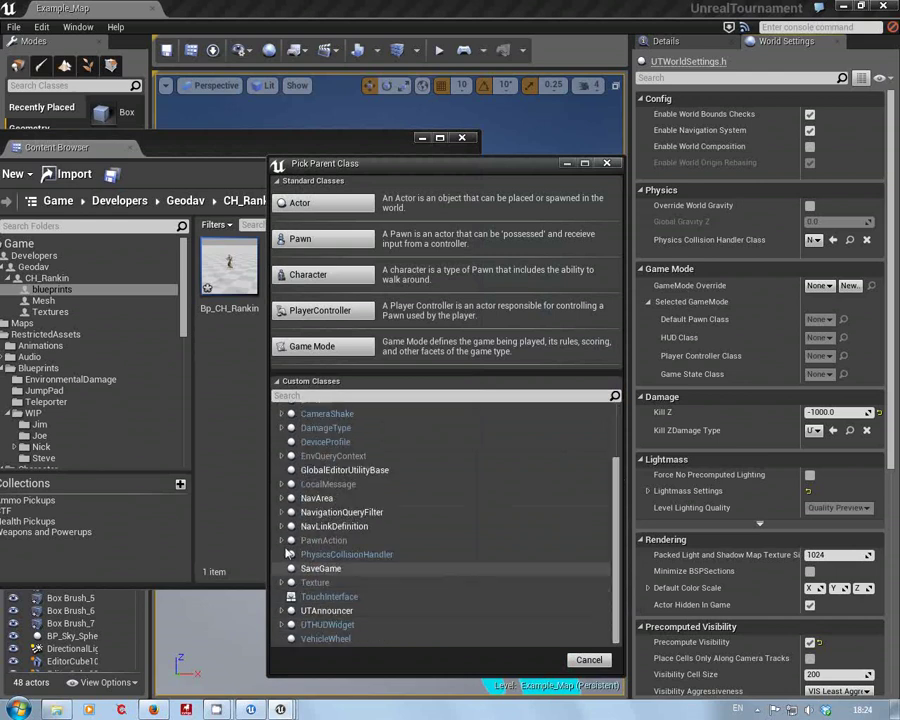
scroll(380, 521, "up", 1)
scroll(380, 521, "up", 3)
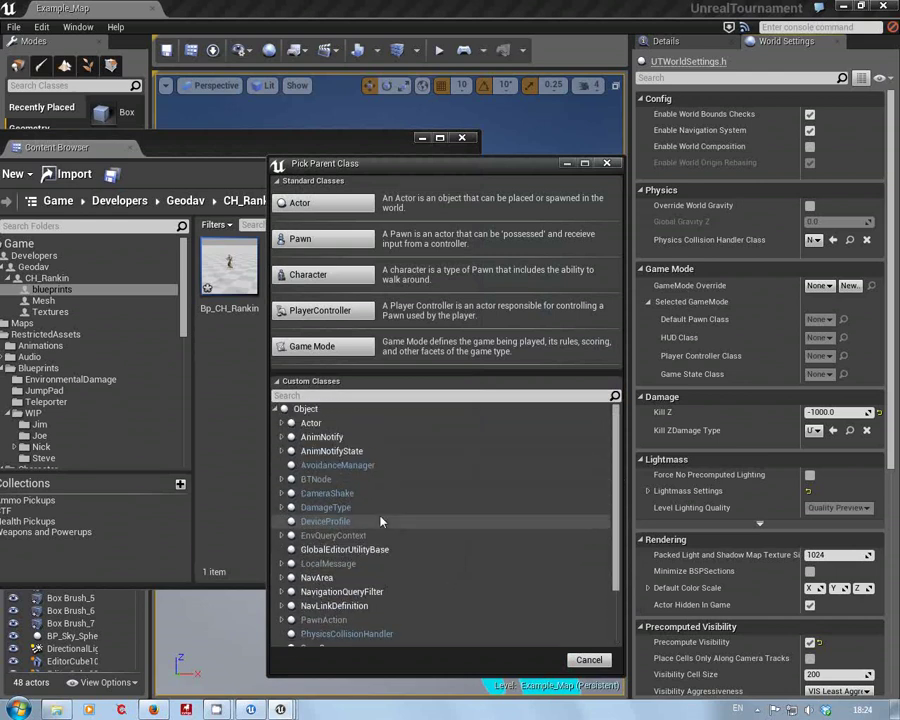
scroll(380, 522, "down", 4)
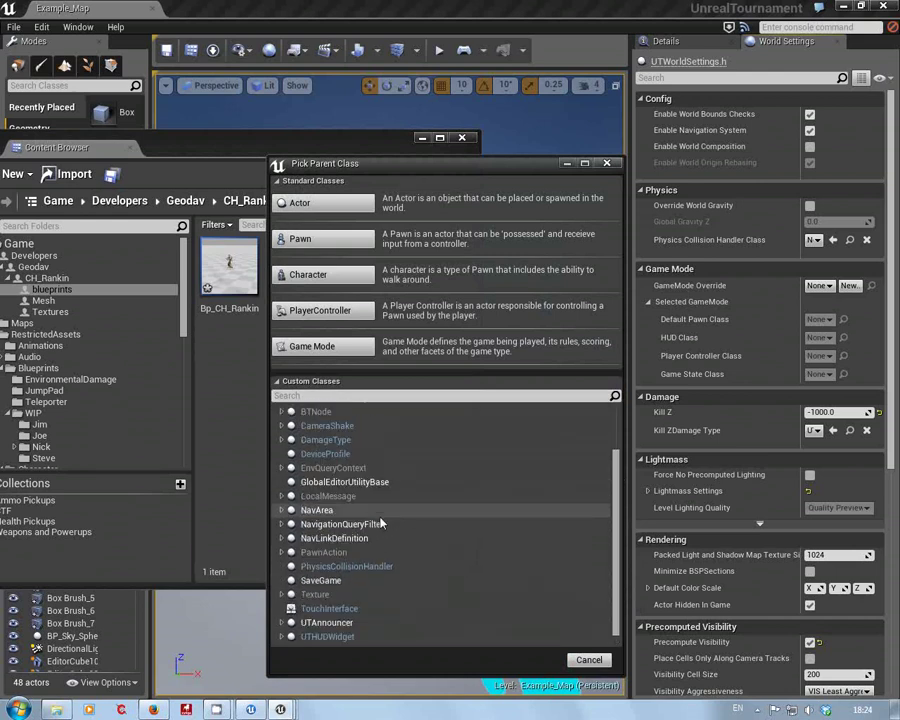
scroll(380, 521, "up", 3)
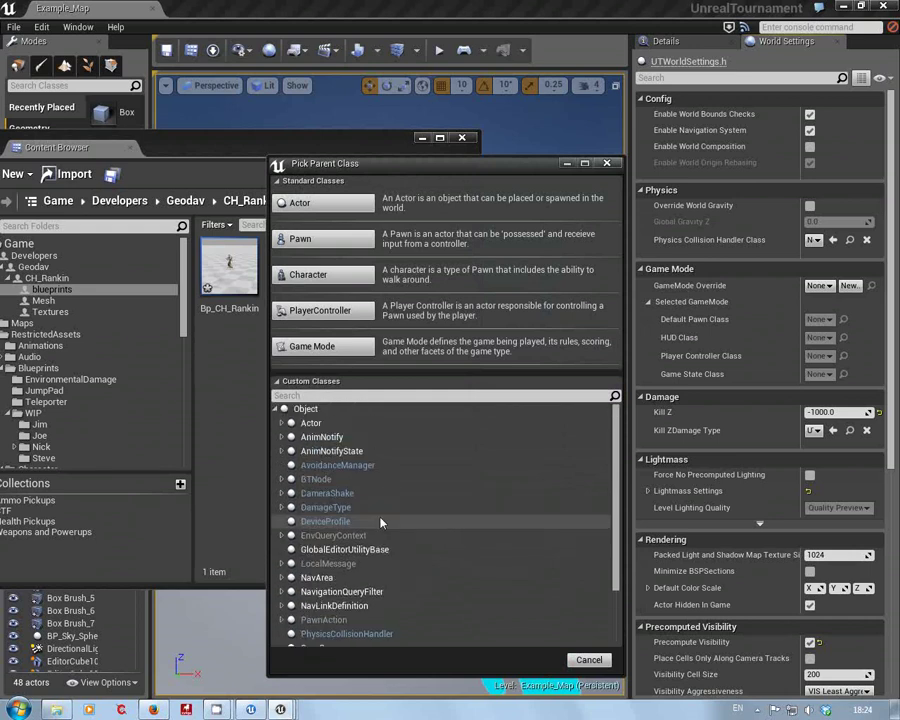
left_click(283, 423)
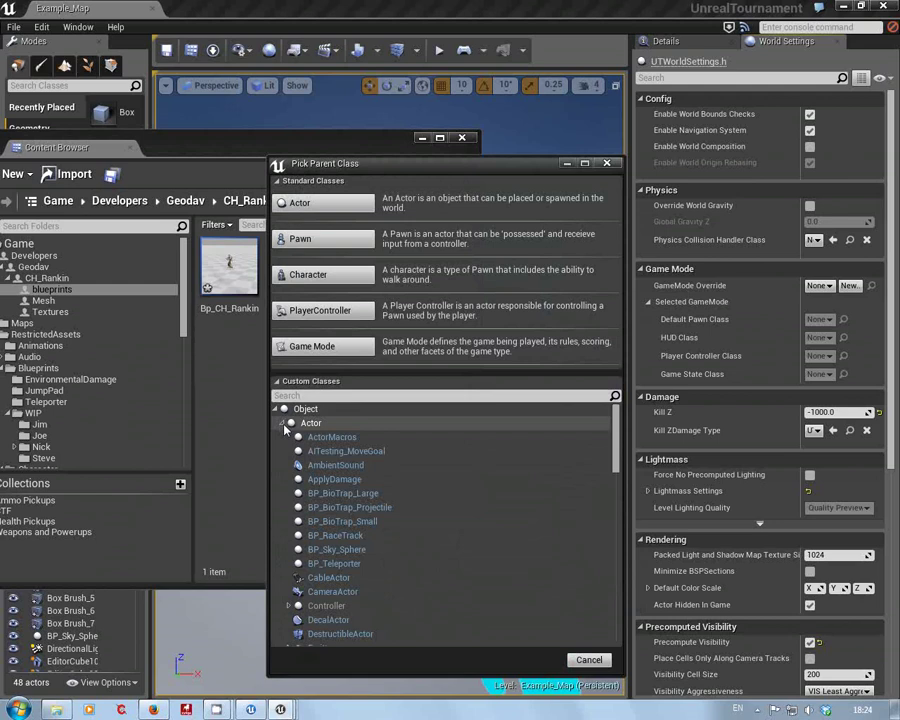
scroll(420, 478, "down", 5)
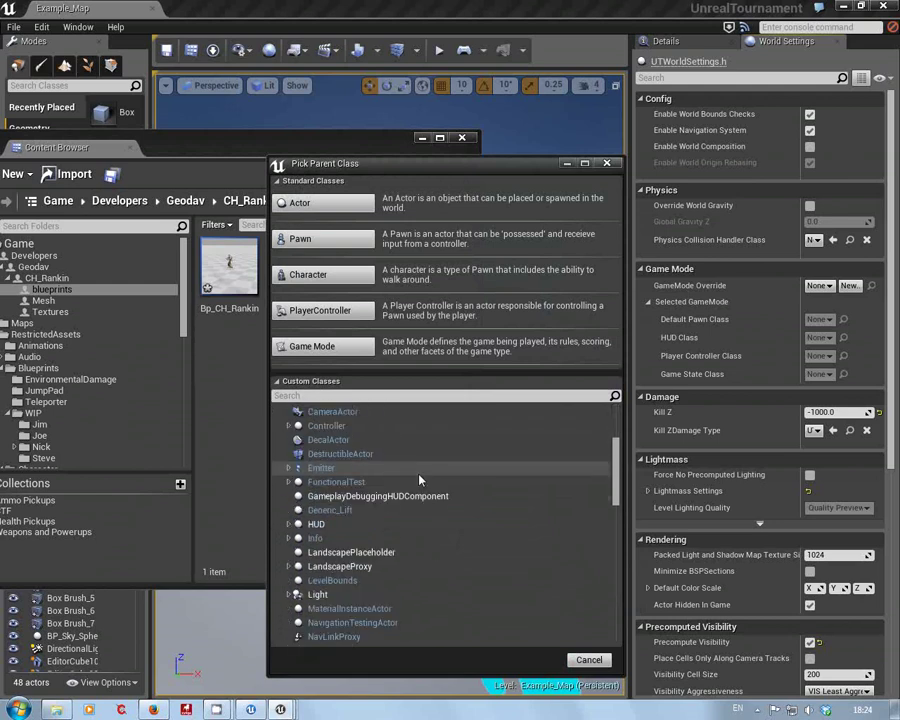
left_click(290, 538)
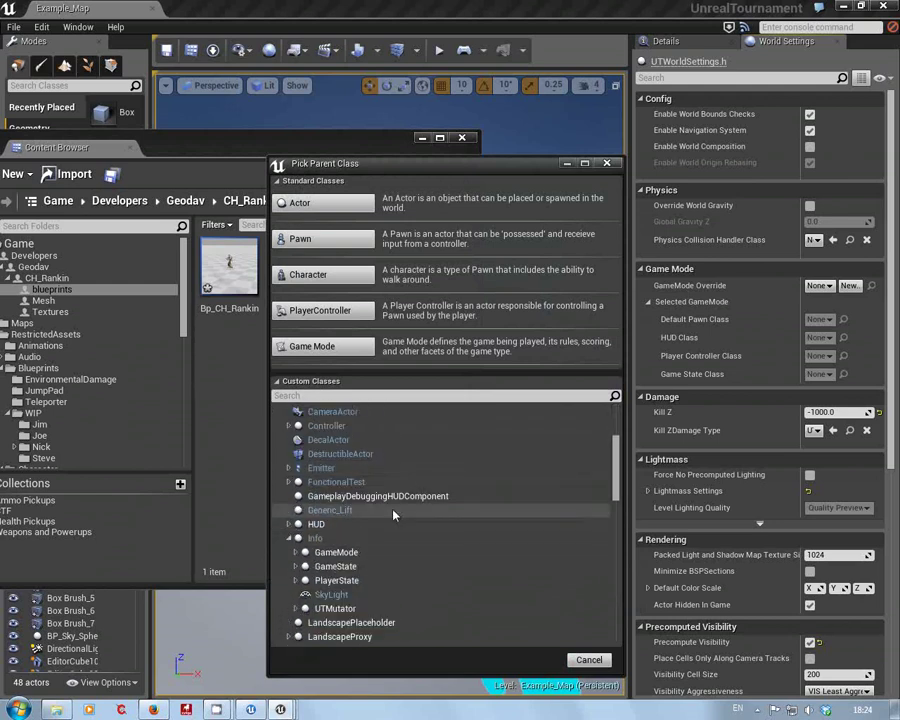
scroll(394, 512, "down", 1)
left_click(296, 508)
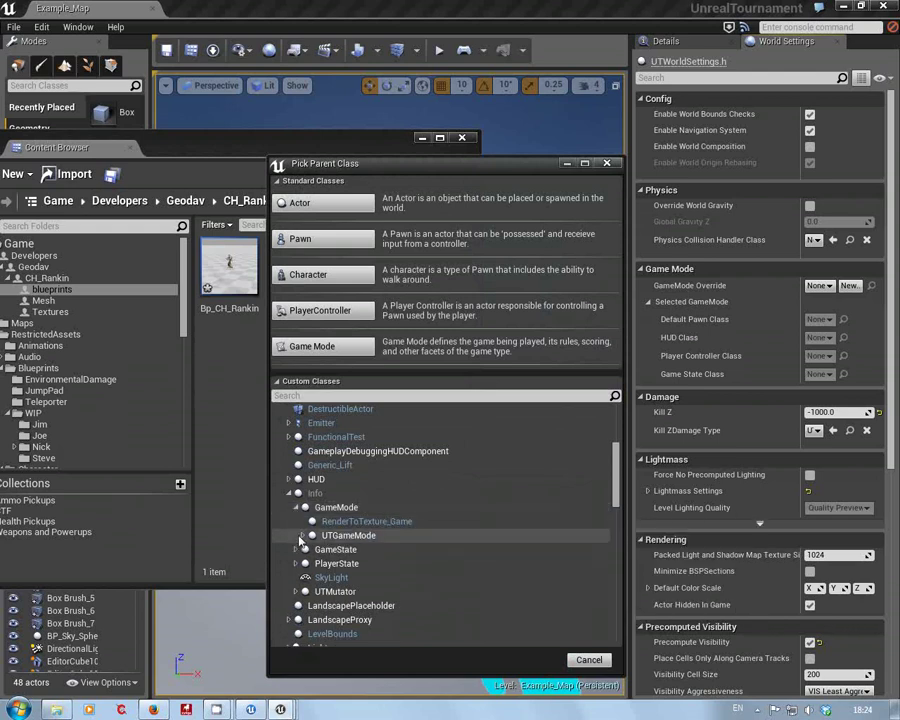
left_click(312, 536)
left_click(304, 537)
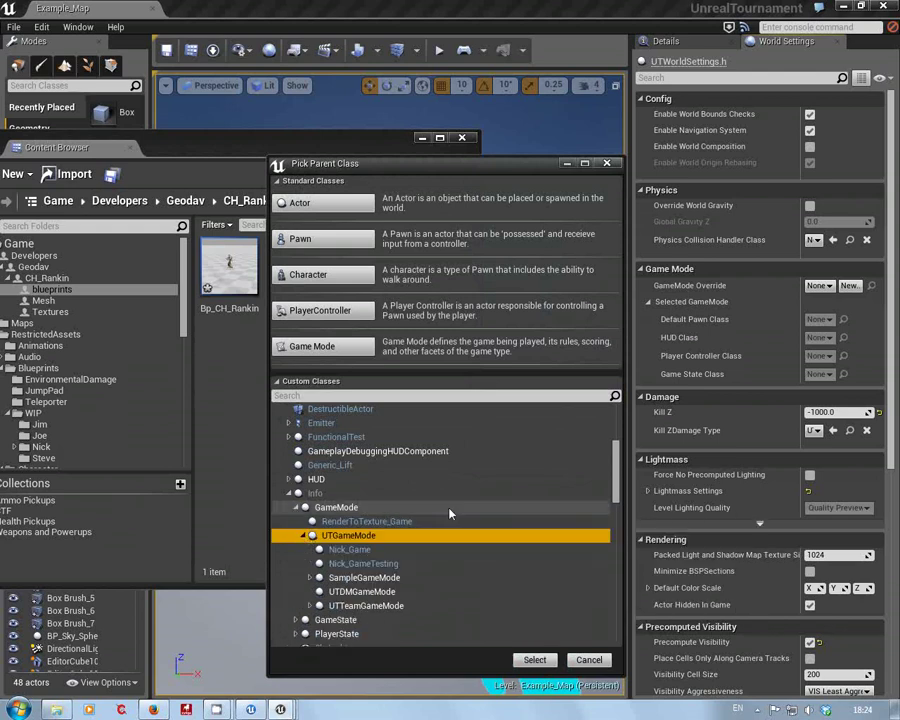
scroll(345, 560, "down", 2)
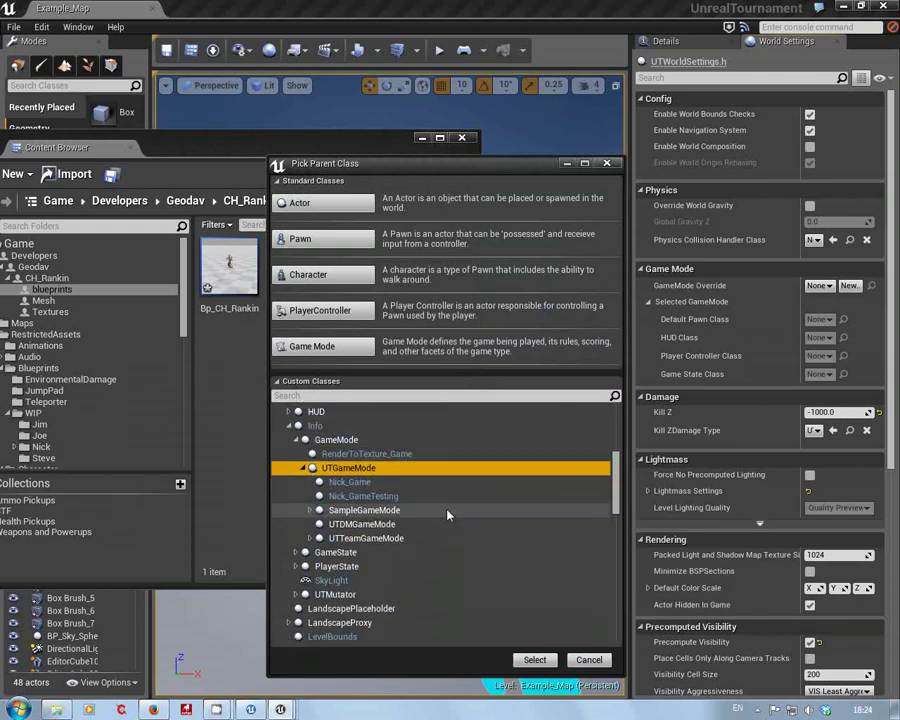
left_click(341, 525)
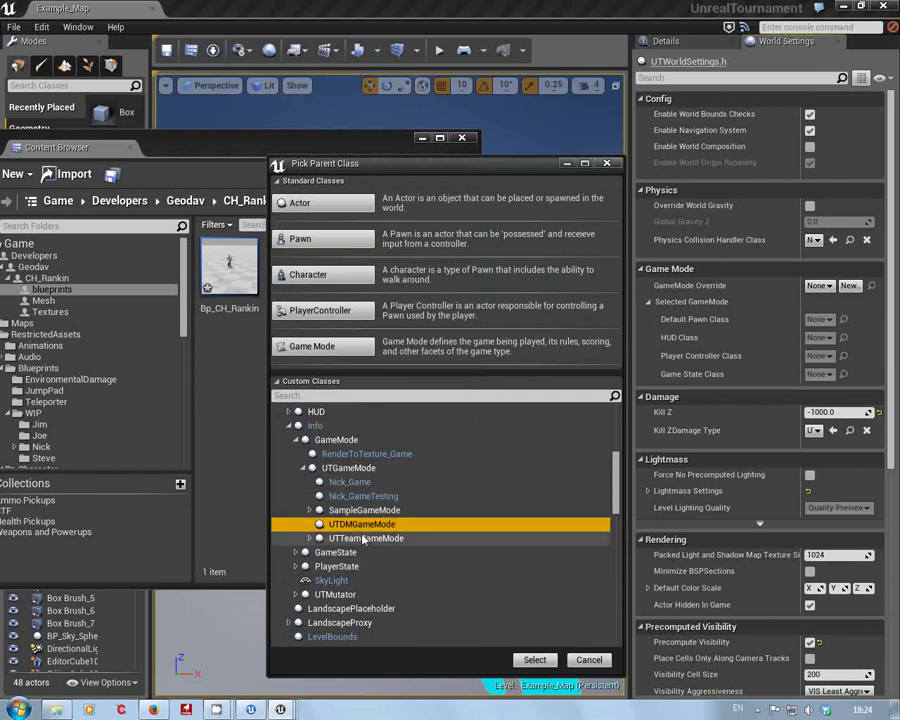
left_click(535, 660)
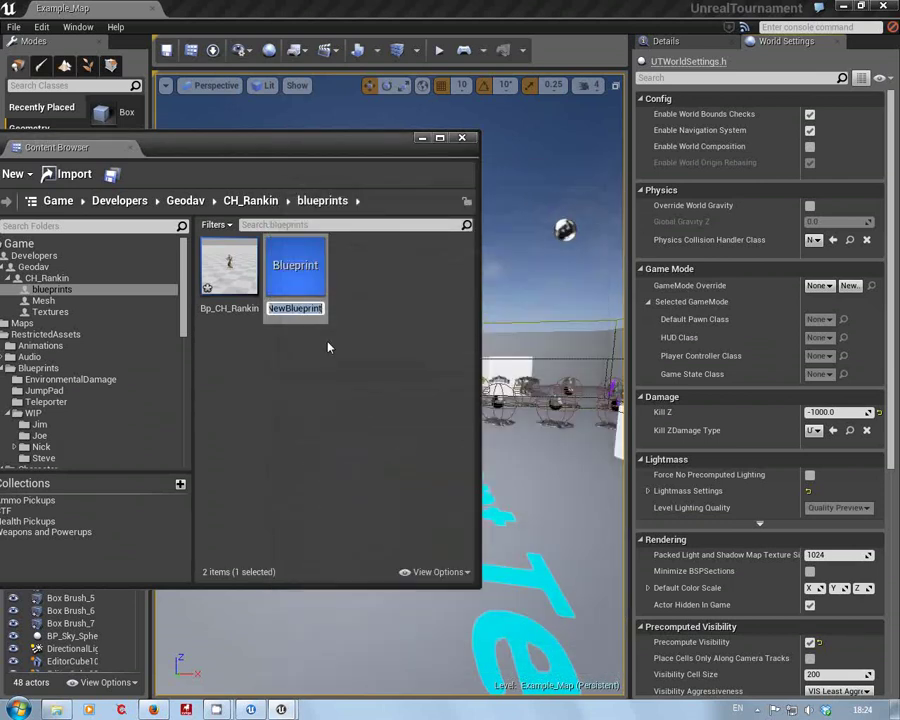
Name the new game mode blueprint geogamemode
type("ge")
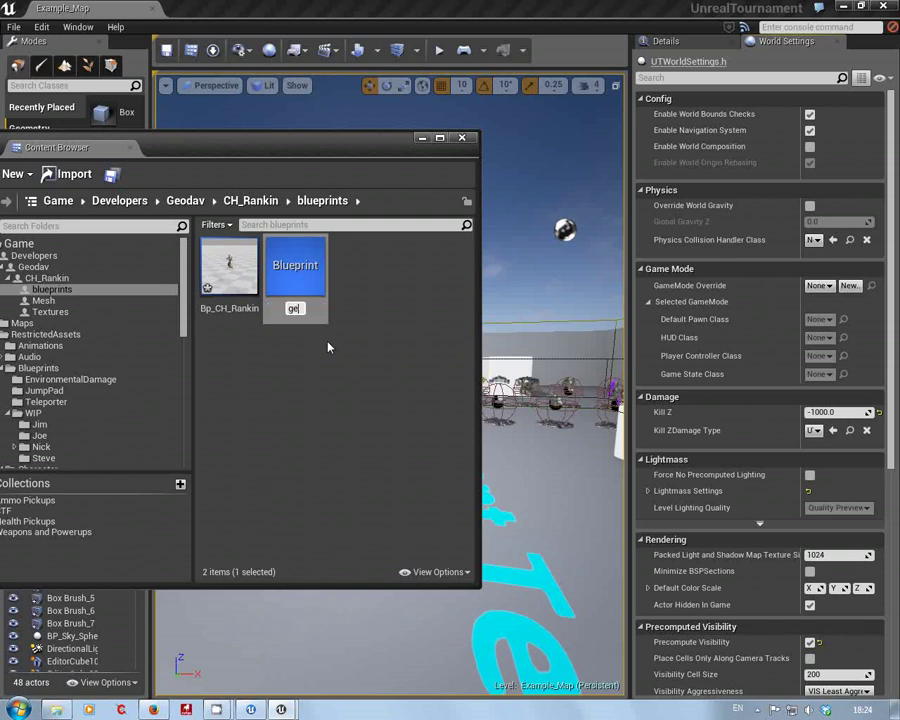
type("ogamemode")
key("Return")
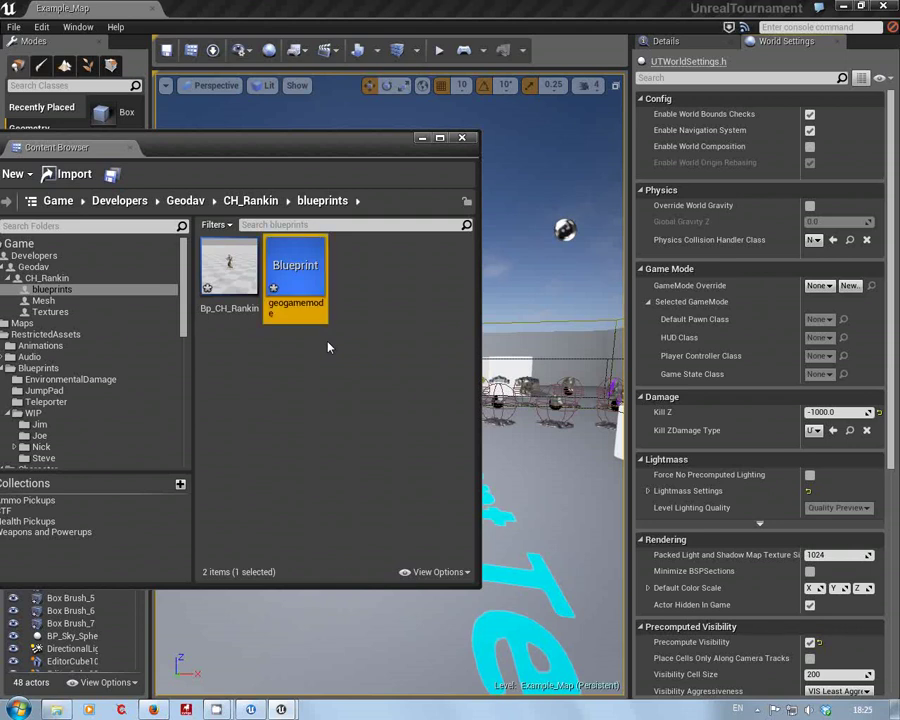
Set geogamemode's Default Pawn Class to Bp_CH_Rankin, compile and save the blueprint, and save the modified content
double_click(298, 263)
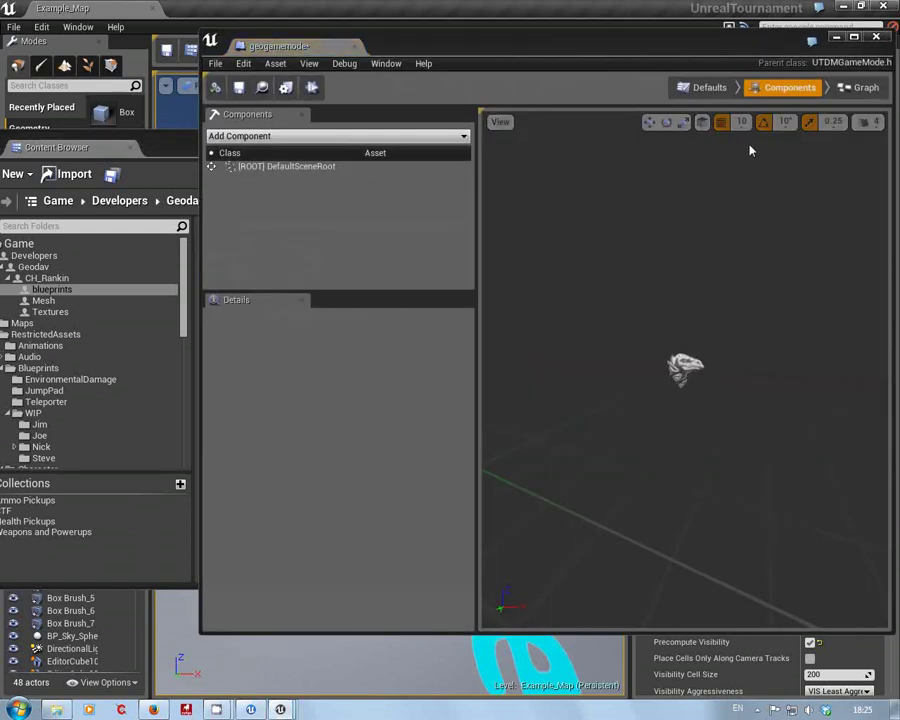
left_click(709, 88)
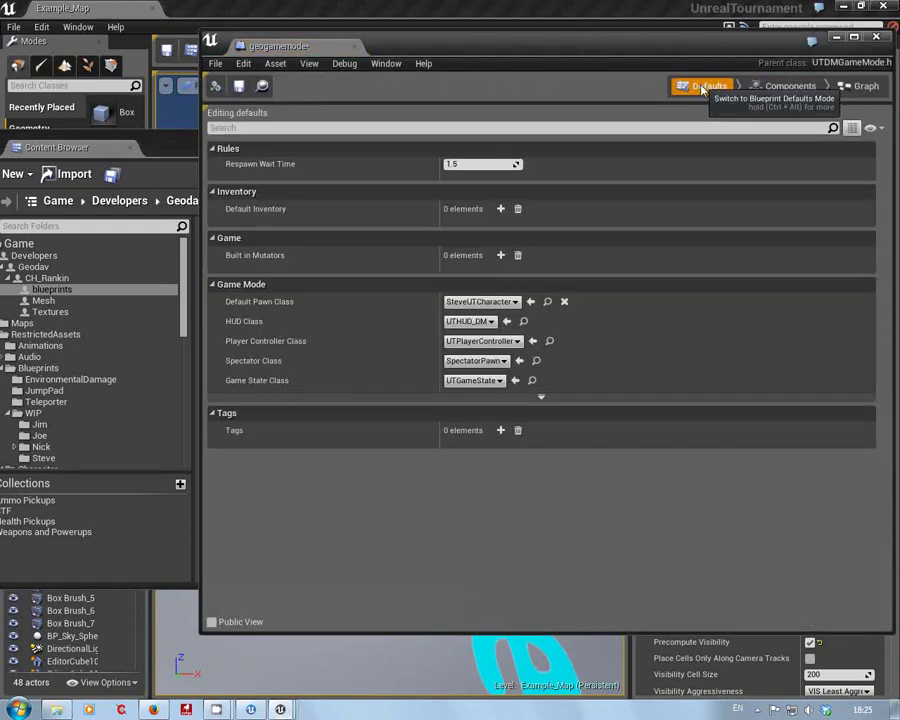
left_click(515, 302)
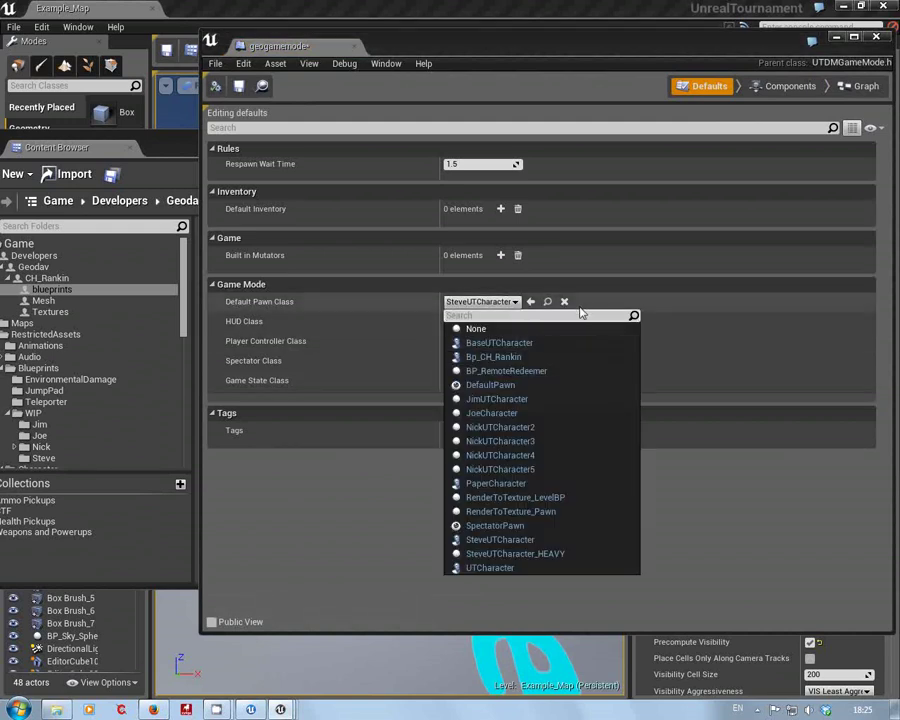
left_click(532, 358)
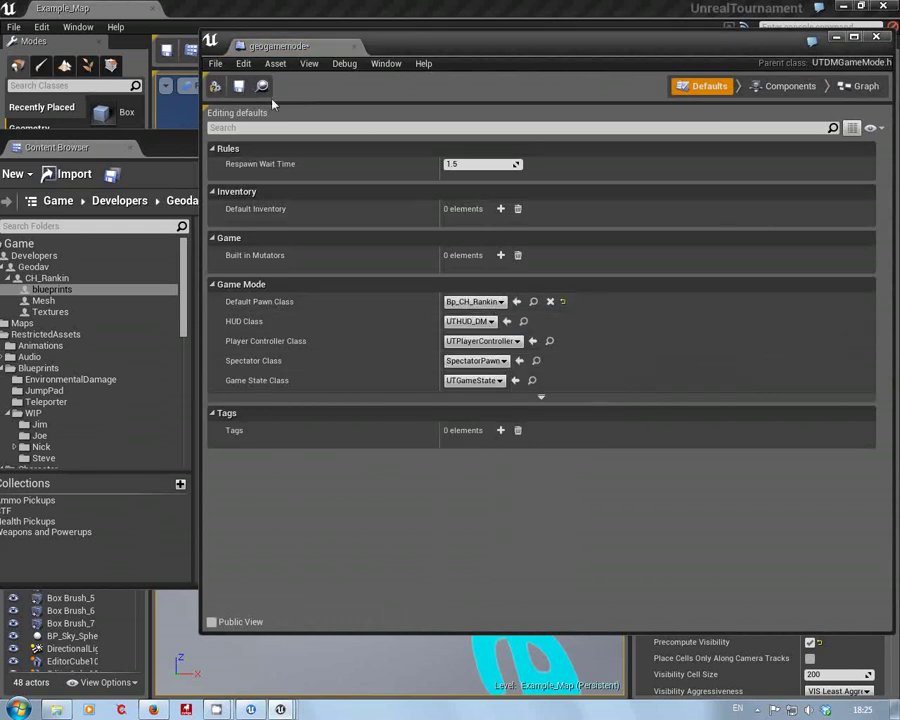
left_click(214, 87)
left_click(238, 87)
left_click(876, 38)
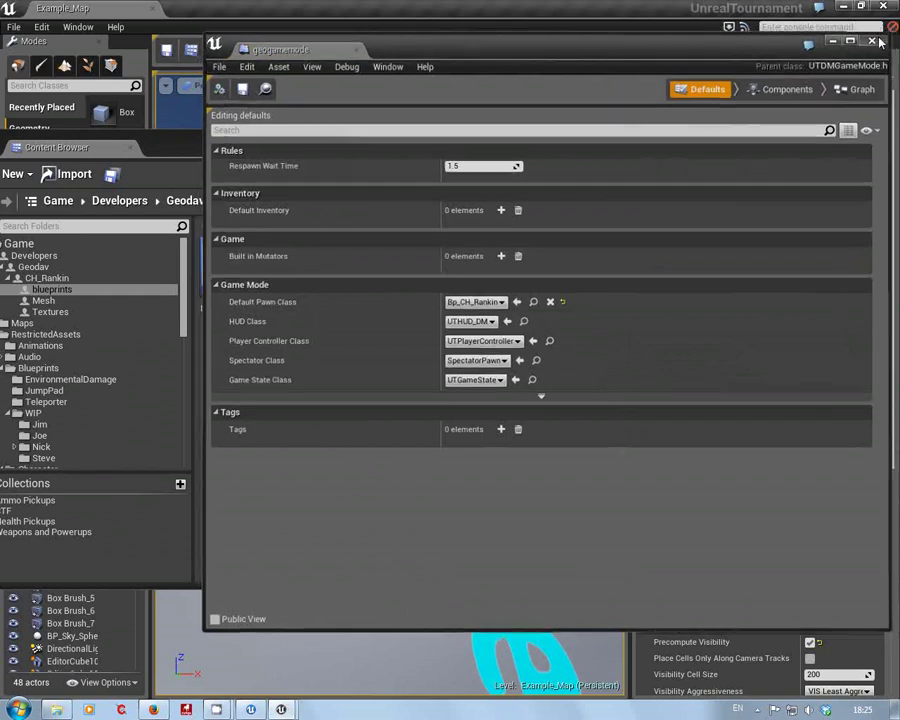
left_click(111, 174)
left_click(494, 484)
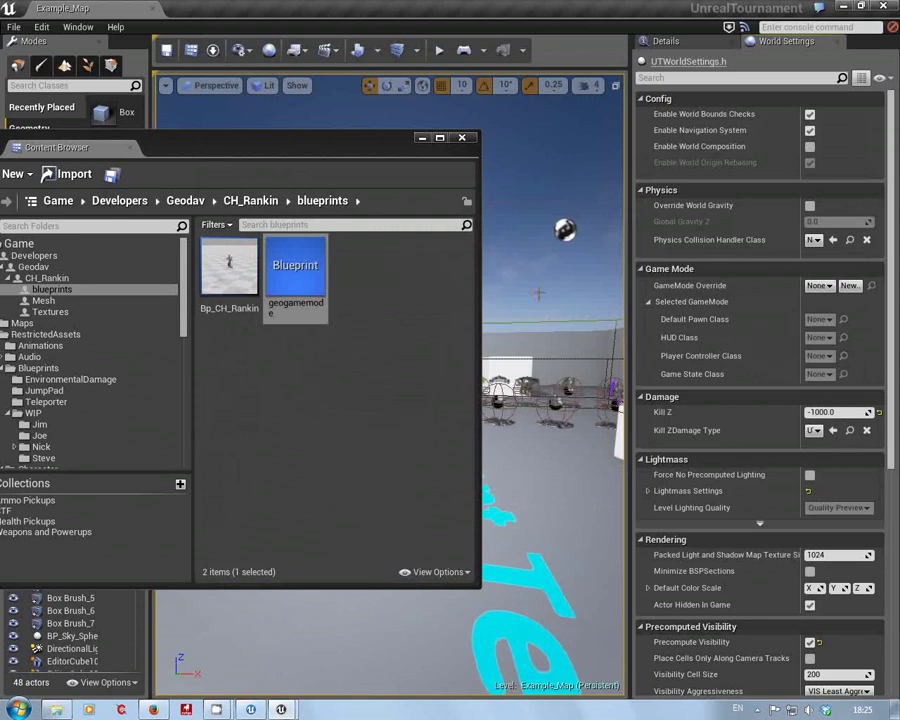
Place the SM_Malcom_Fixed skeletal mesh from RestrictedAssets/Character/Malcom/Meshes on the level floor near the weapon pickups
left_click_drag(283, 146, 802, 198)
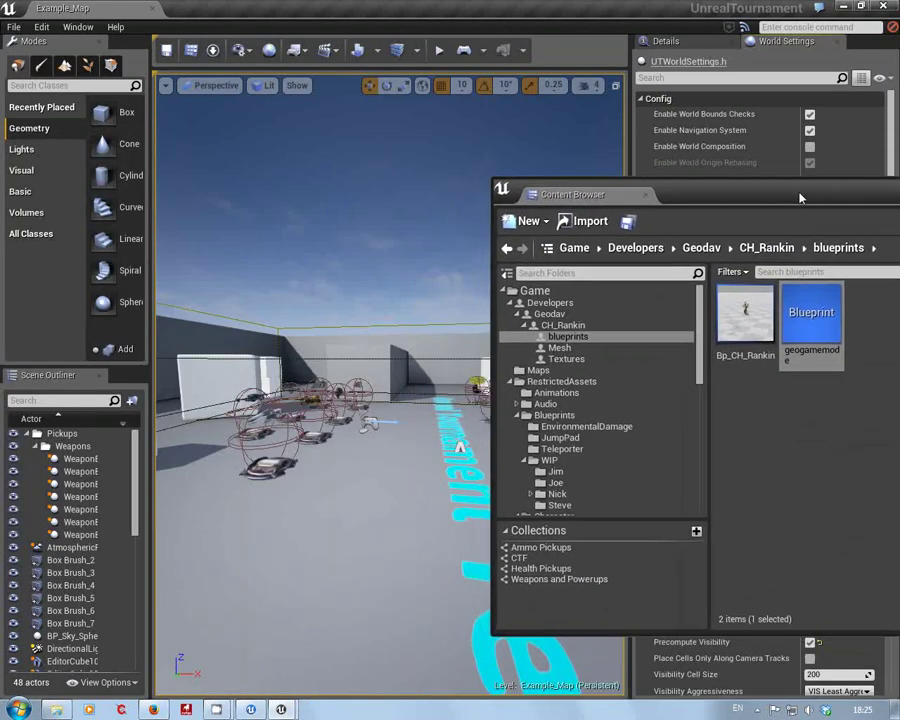
right_click_drag(346, 462, 540, 462)
left_click_drag(346, 462, 232, 362)
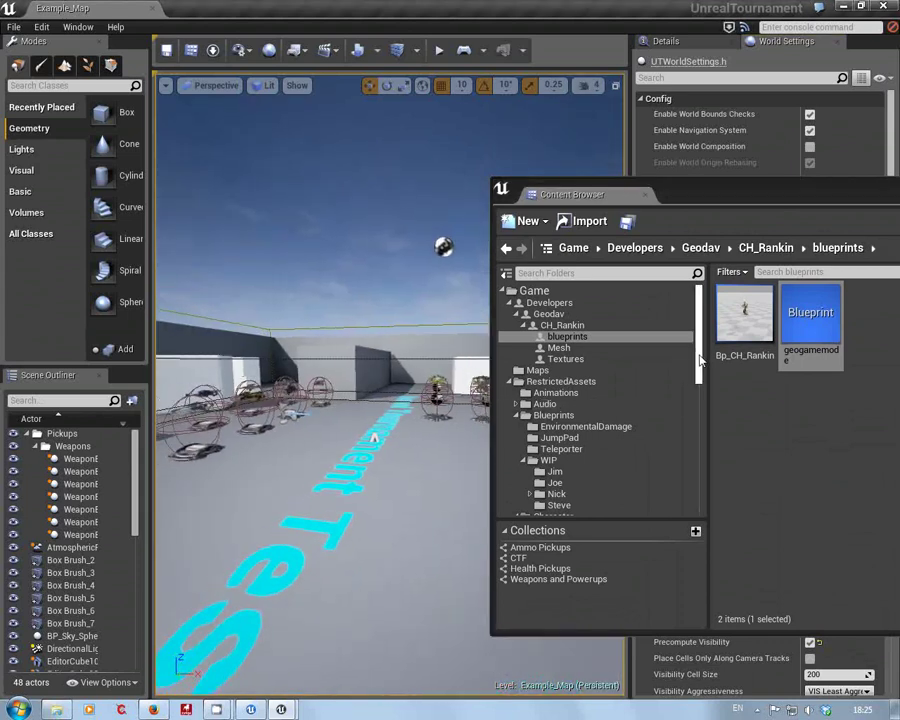
left_click_drag(700, 360, 702, 378)
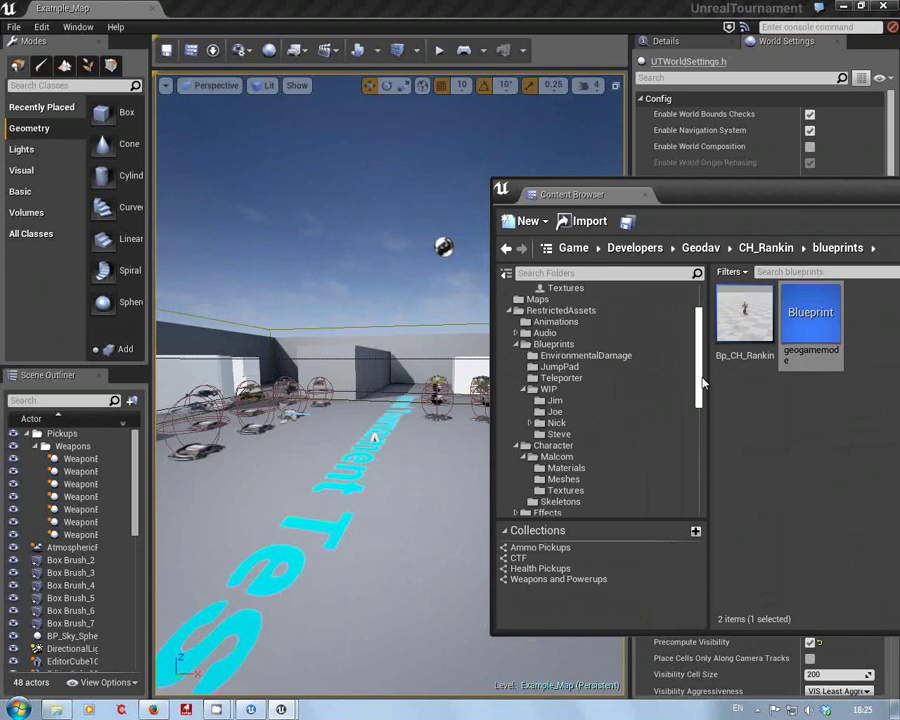
left_click_drag(702, 383, 705, 393)
left_click(574, 455)
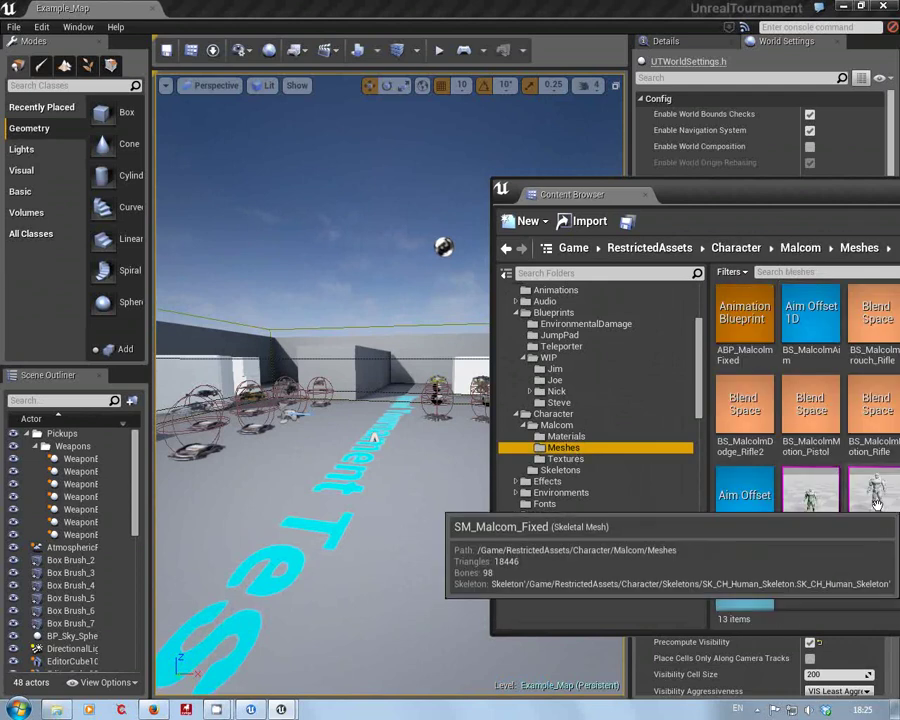
left_click_drag(875, 500, 311, 452)
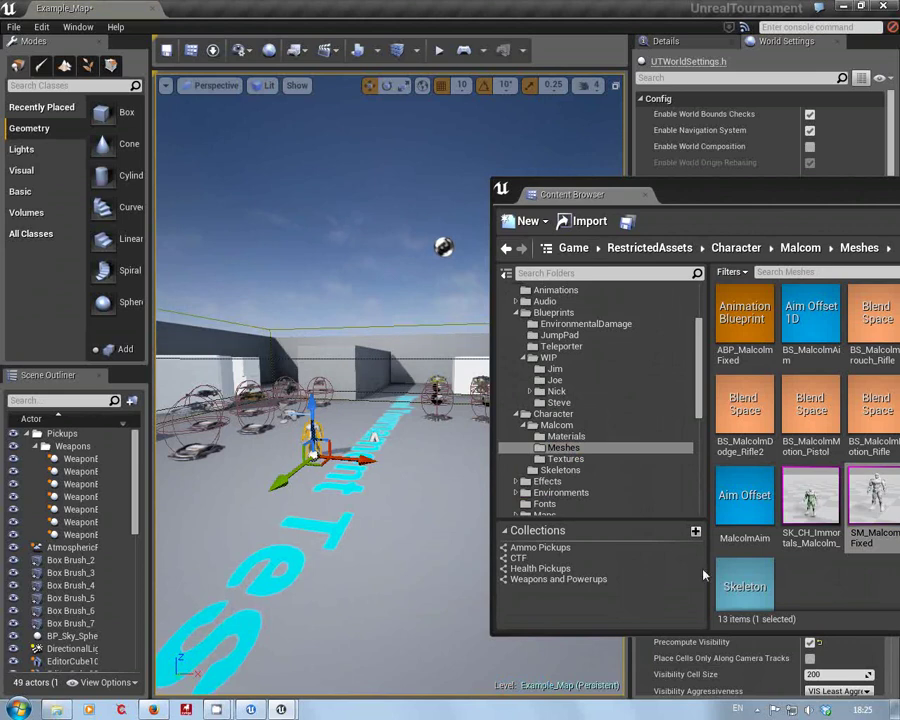
Place the SK_CH_Lauren skeletal mesh from RestrictedAssets/Proto/UT3_Characters/Lauren in the level beside the Malcom mesh
scroll(696, 435, "down", 3)
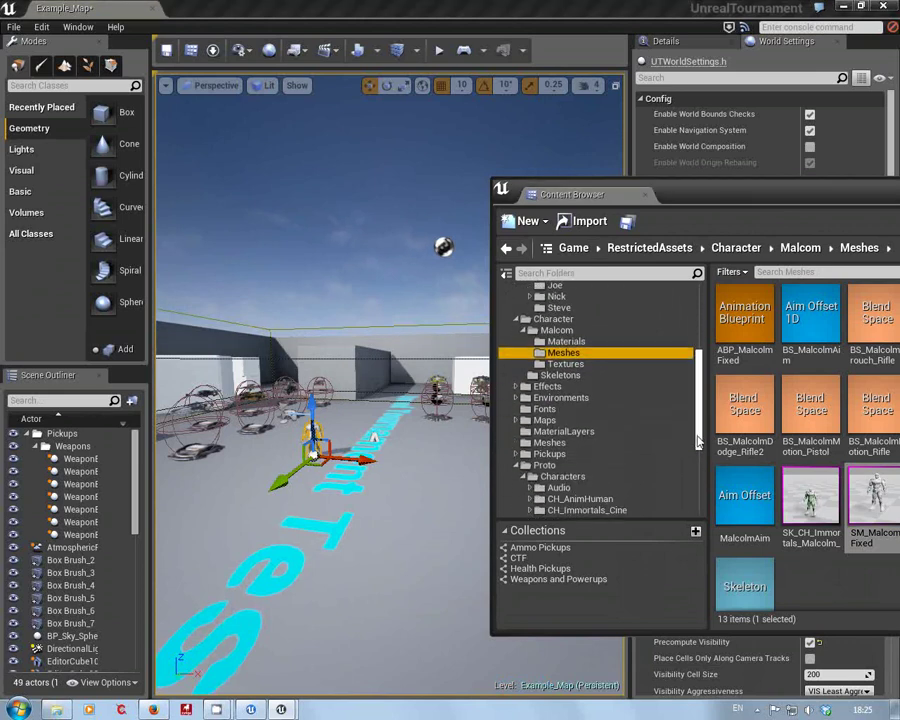
left_click_drag(696, 440, 692, 495)
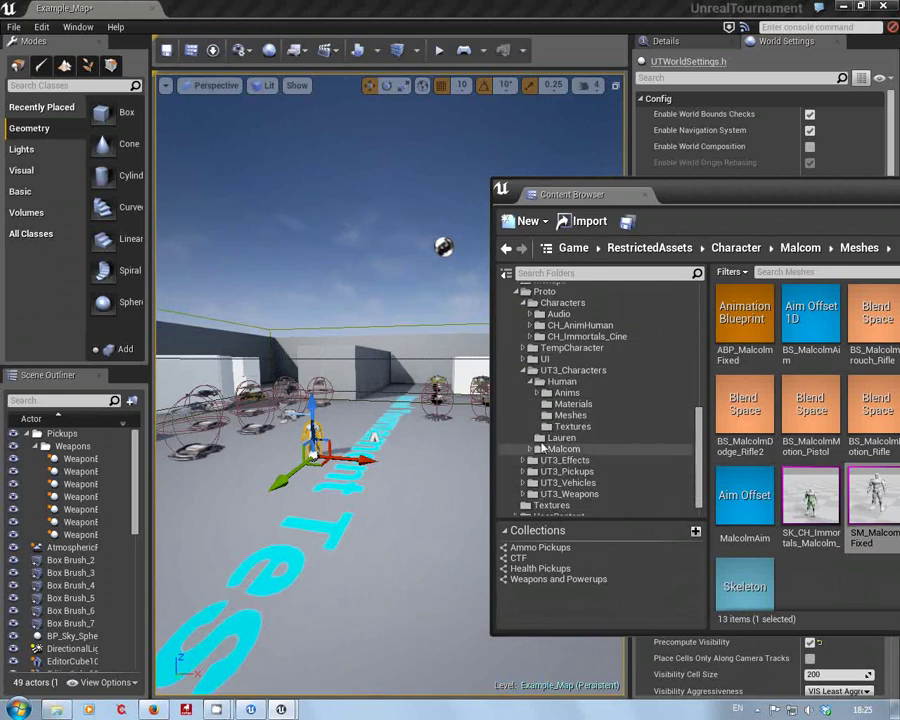
left_click(552, 439)
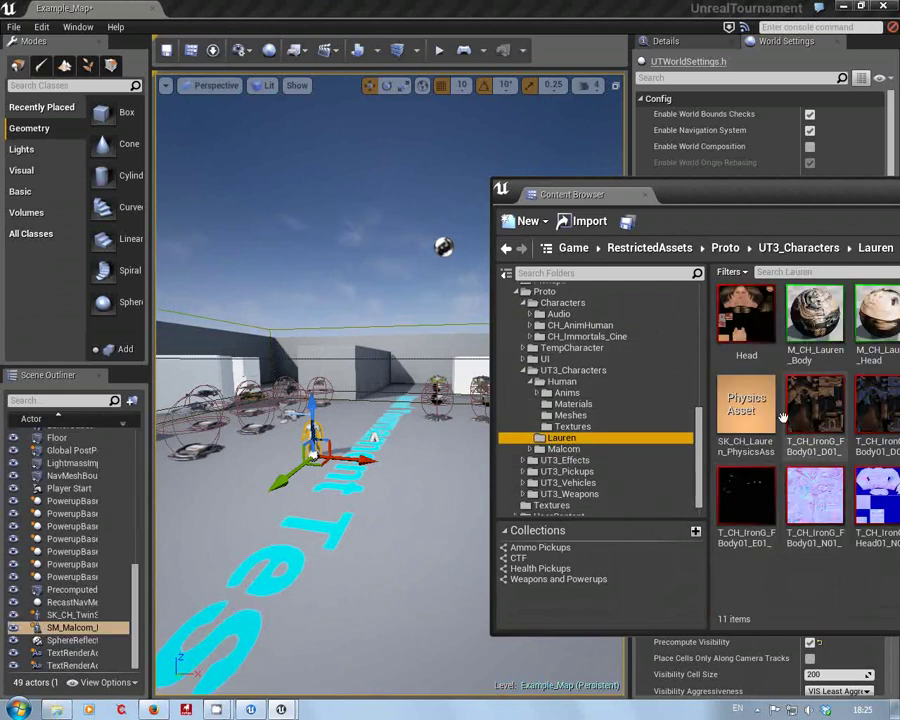
left_click_drag(797, 194, 688, 178)
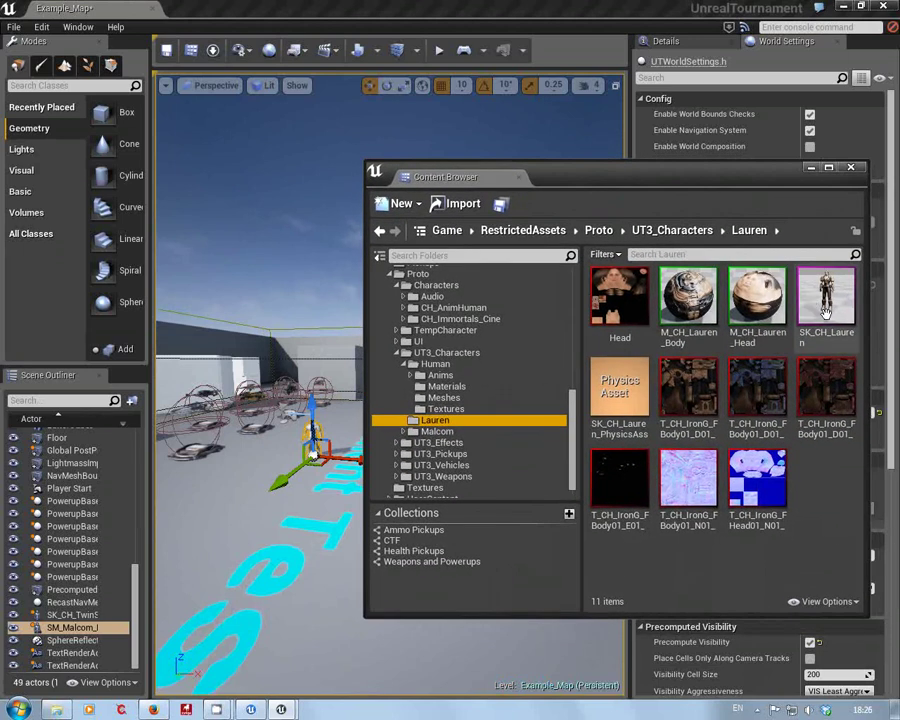
left_click_drag(826, 300, 330, 470)
left_click_drag(240, 472, 284, 460)
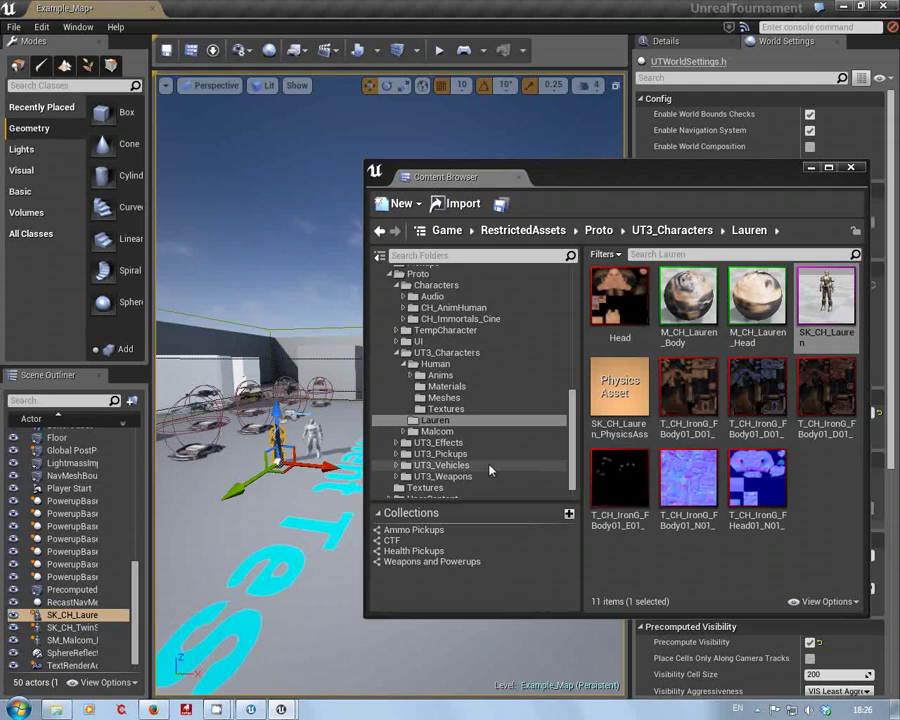
Open the HeroTPP folder under RestrictedAssets/Proto/TempCharacter/Characters
scroll(576, 440, "up", 3)
left_click_drag(576, 440, 578, 350)
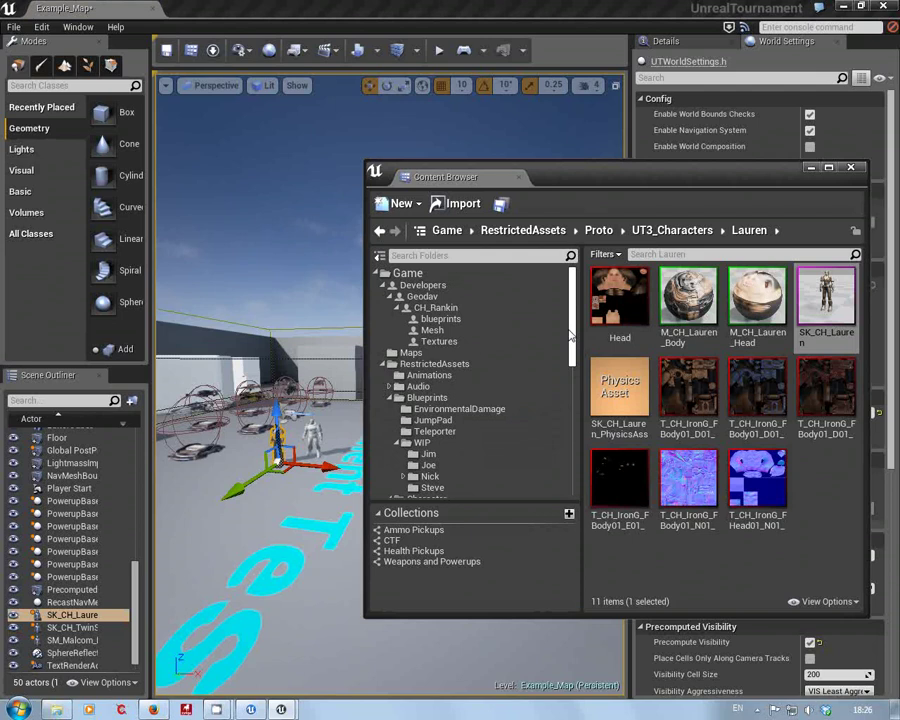
left_click_drag(570, 335, 572, 413)
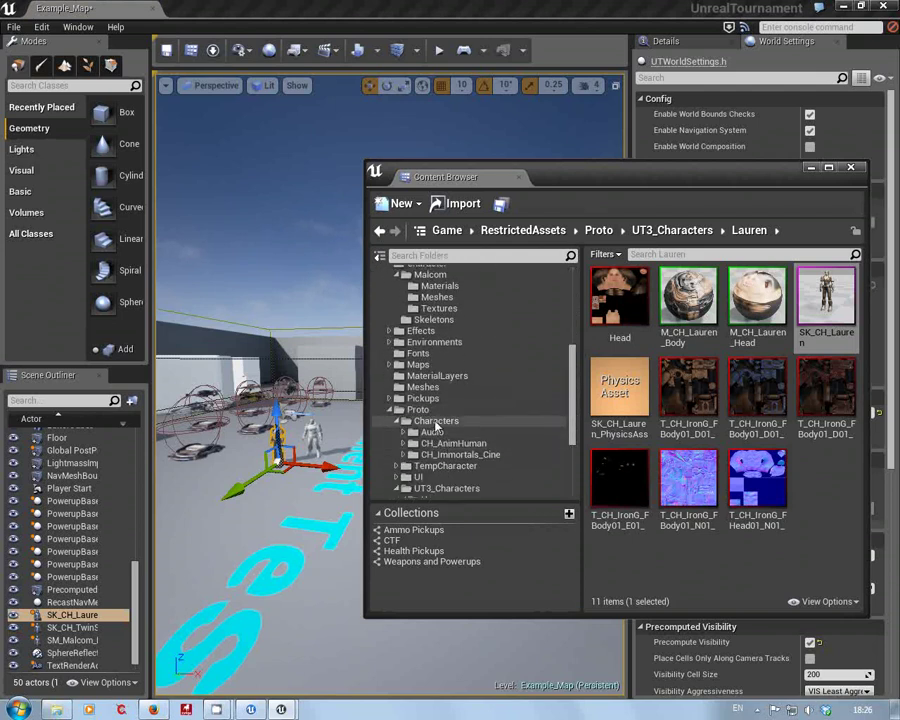
left_click(396, 466)
left_click(403, 489)
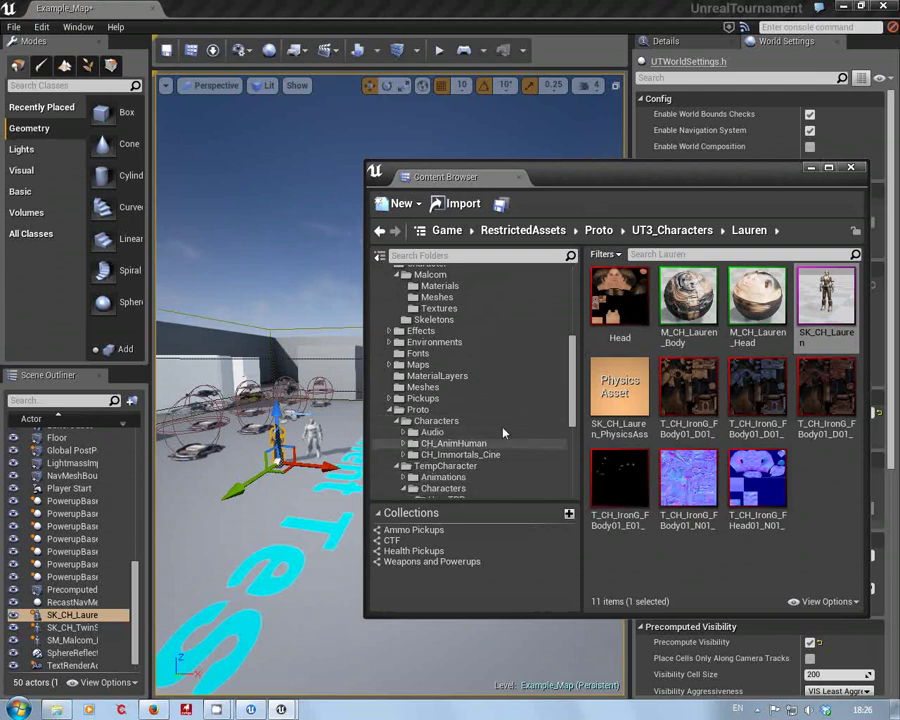
scroll(501, 422, "down", 3)
left_click(460, 432)
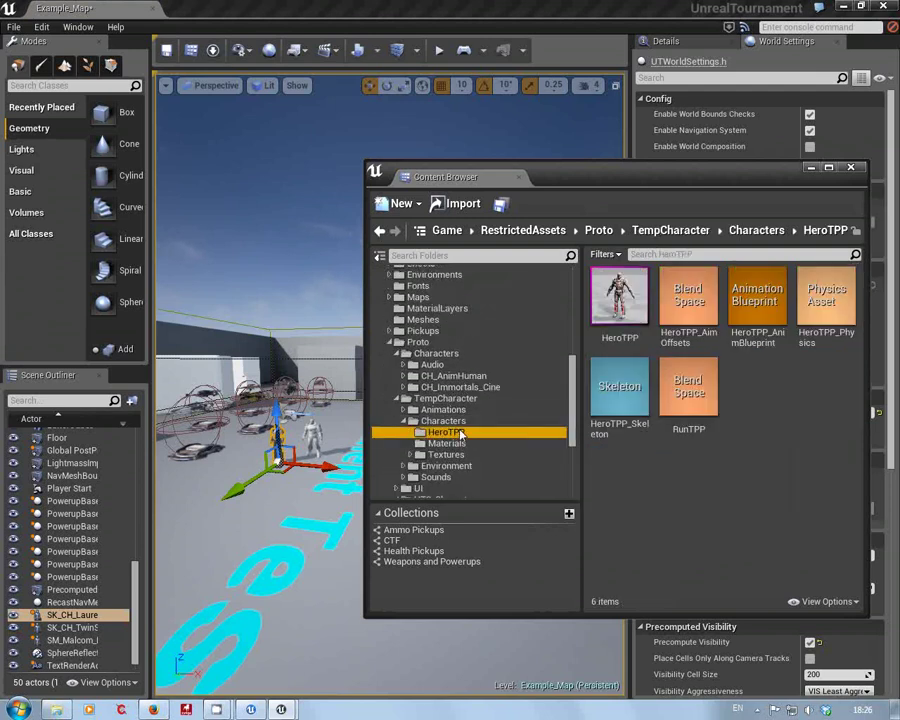
Try placing the HeroTPP skeletal mesh in the level beside the other two characters and delete it
left_click_drag(627, 296, 223, 486)
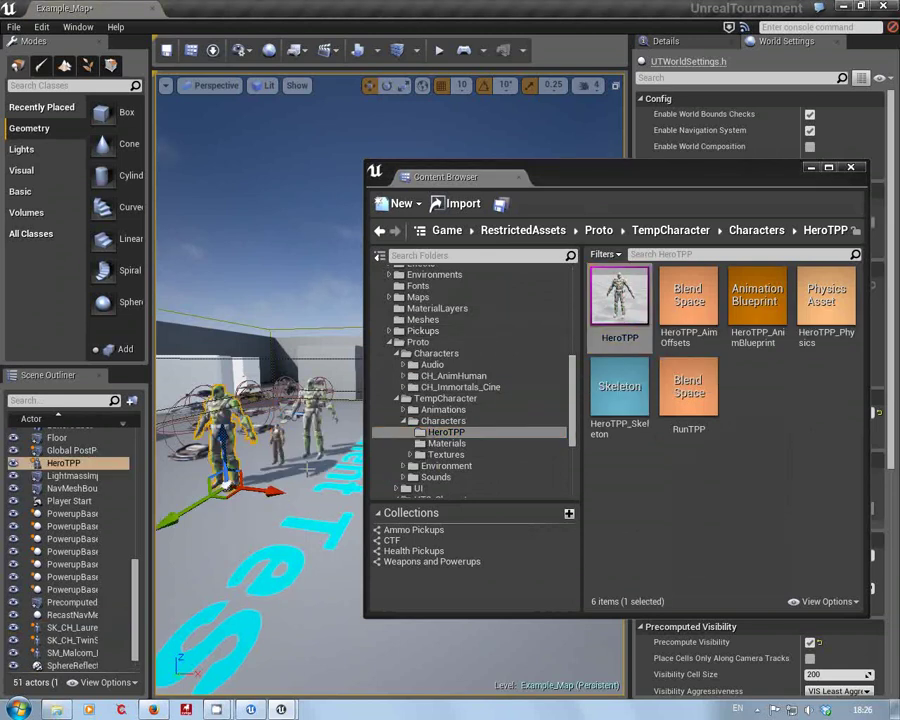
left_click_drag(308, 470, 284, 478)
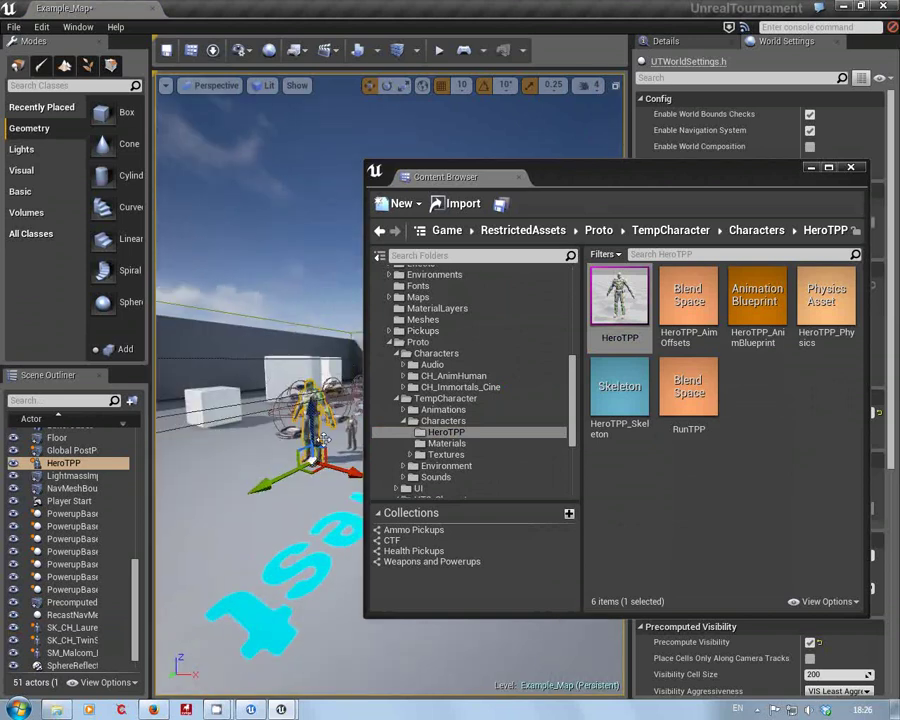
key("Delete")
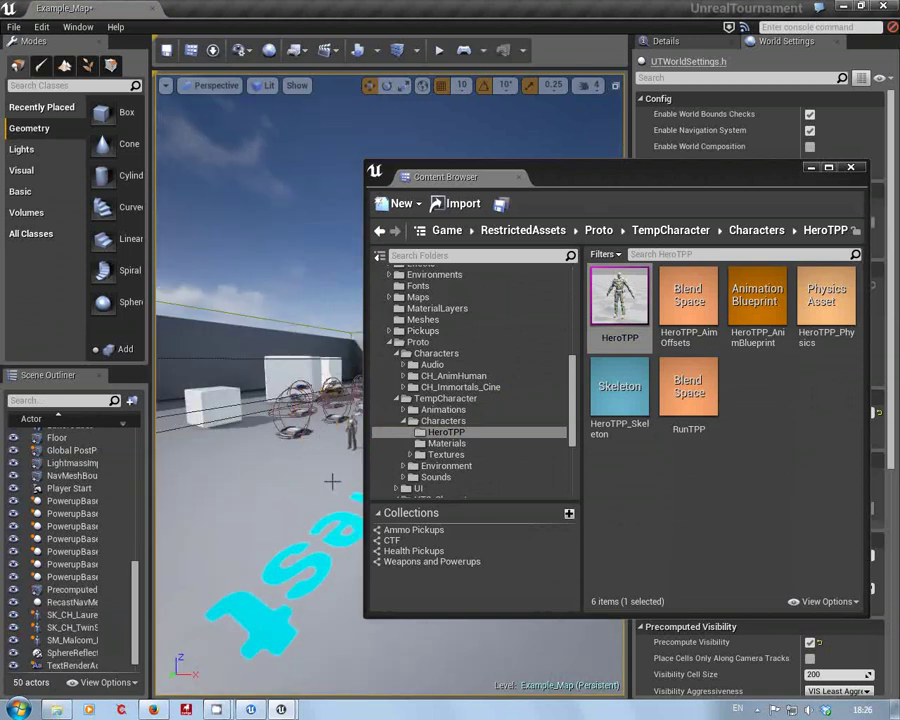
Compare the Lauren and Malcom characters up close and delete the SM_Malcom_Fixed actor from the level
left_click_drag(328, 495, 318, 454)
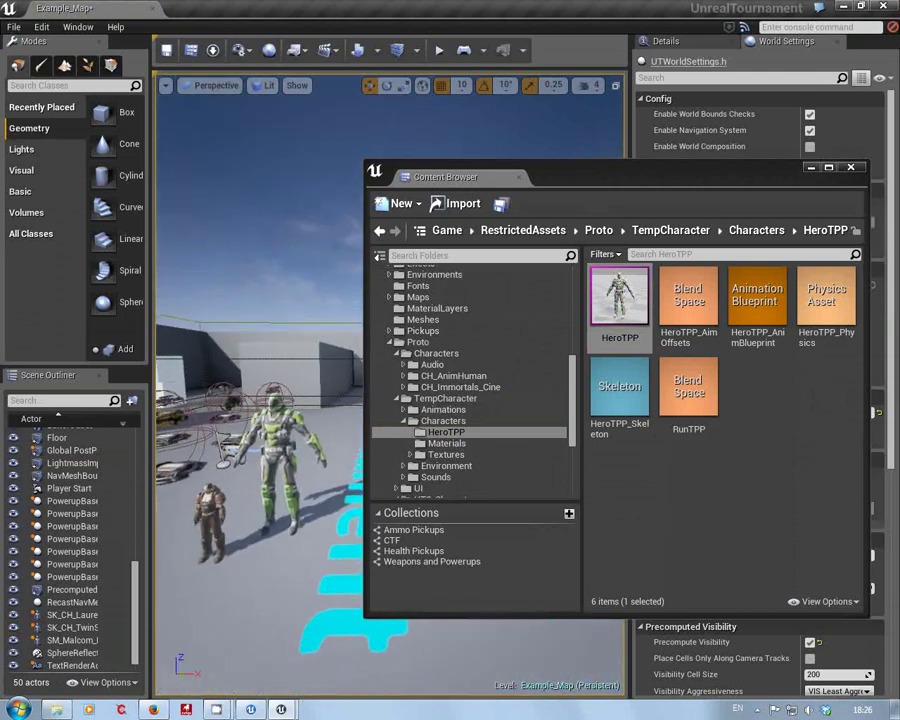
mouse_move(318, 454)
right_mouse_down()
mouse_move(308, 456)
mouse_move(324, 460)
right_mouse_up()
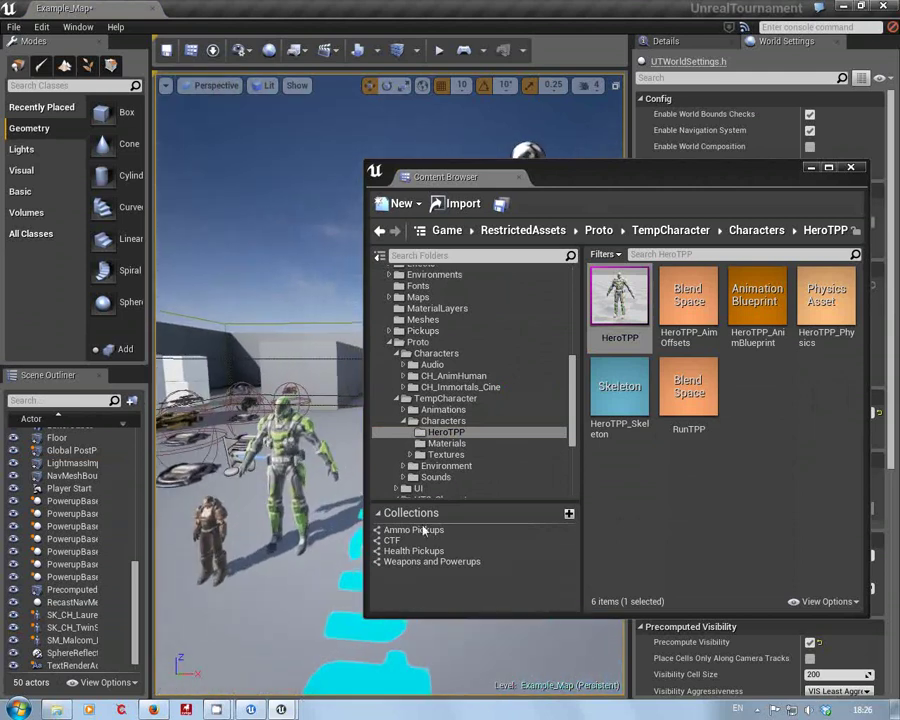
left_click_drag(574, 429, 588, 380)
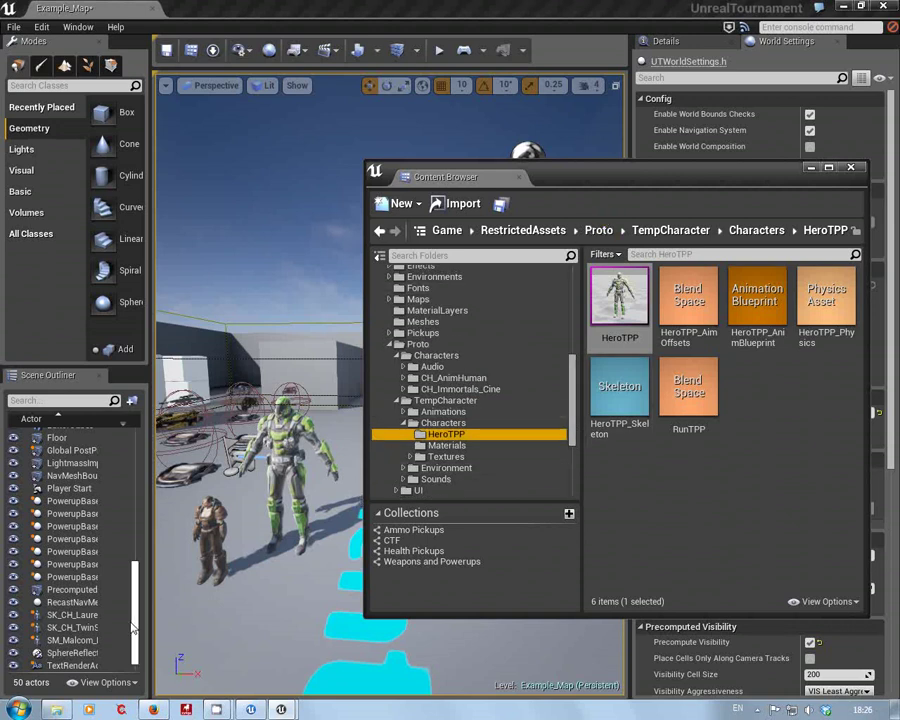
left_click(74, 640)
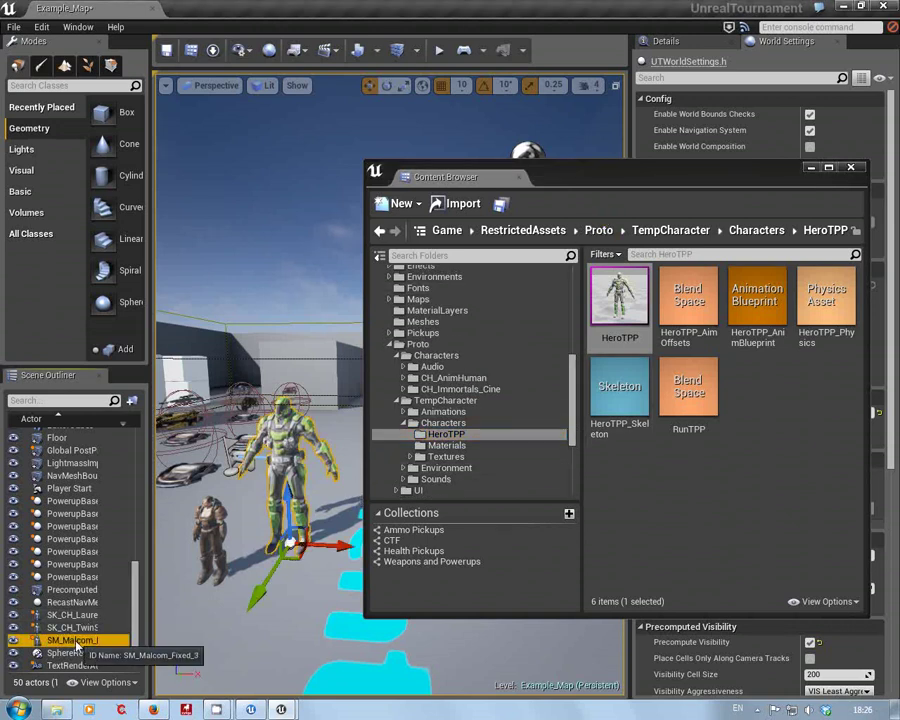
key("f")
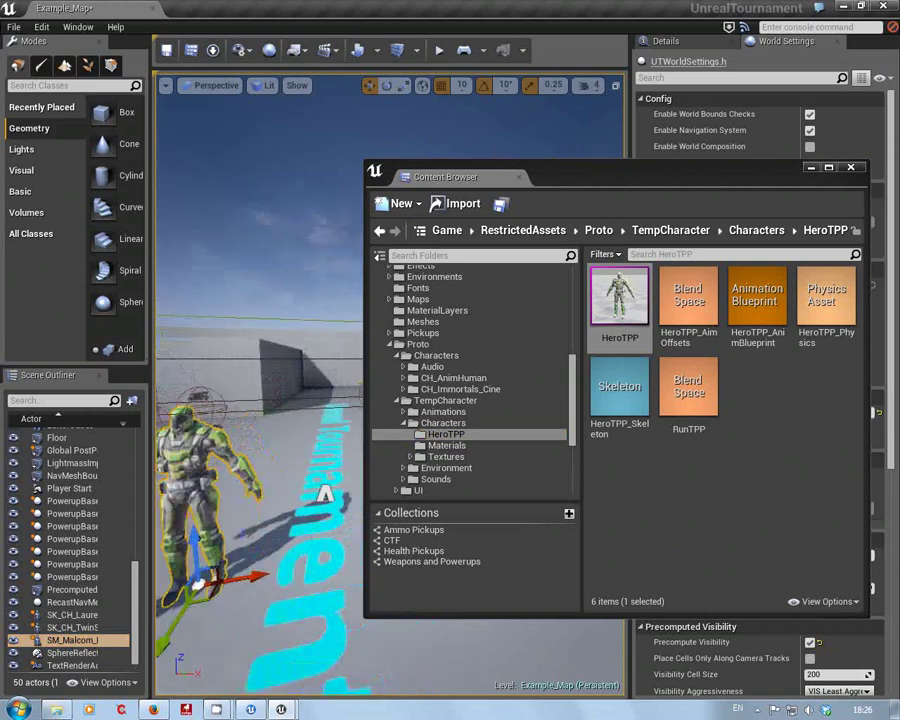
left_click_drag(273, 548, 280, 511)
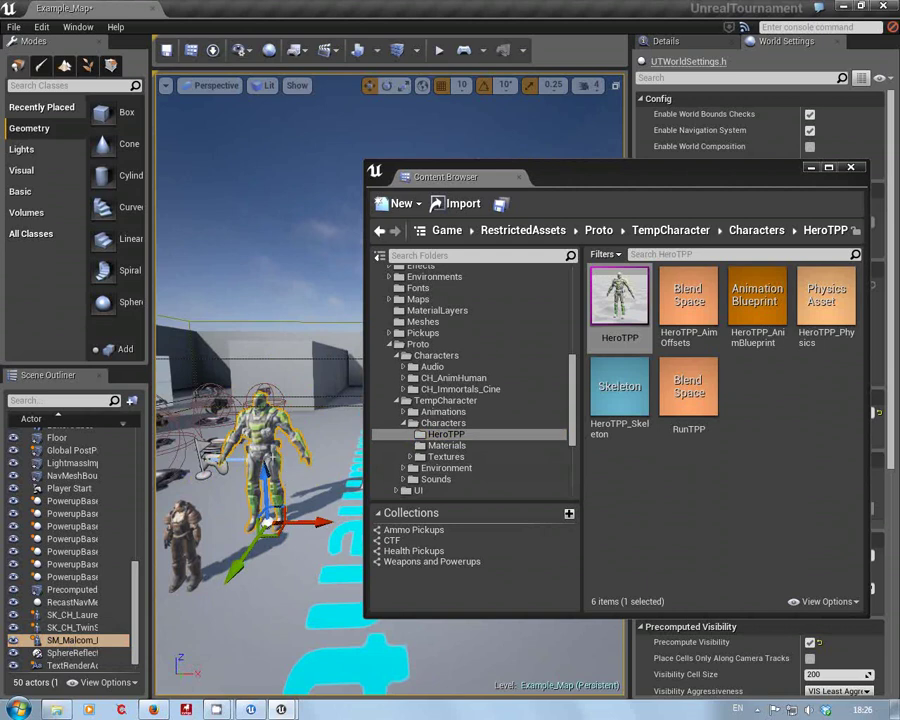
key("Delete")
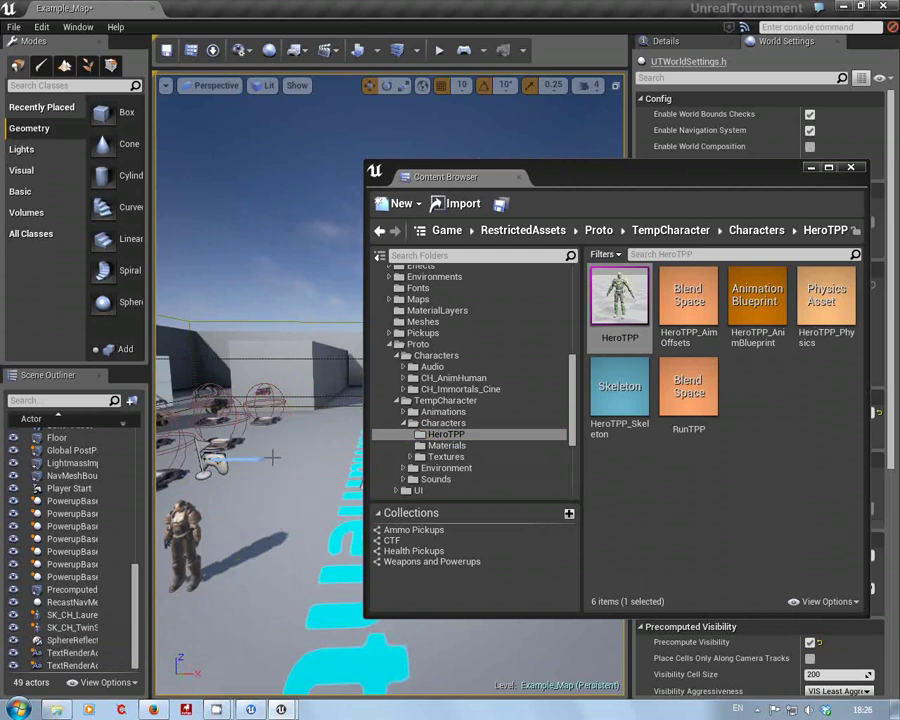
Place HeroTPP behind the Lauren mesh and SM_Malcom_Fixed from Malcom/Meshes beside Lauren, close the content browser, and compare the characters' sizes
left_click_drag(620, 298, 258, 527)
left_click_drag(573, 431, 573, 388)
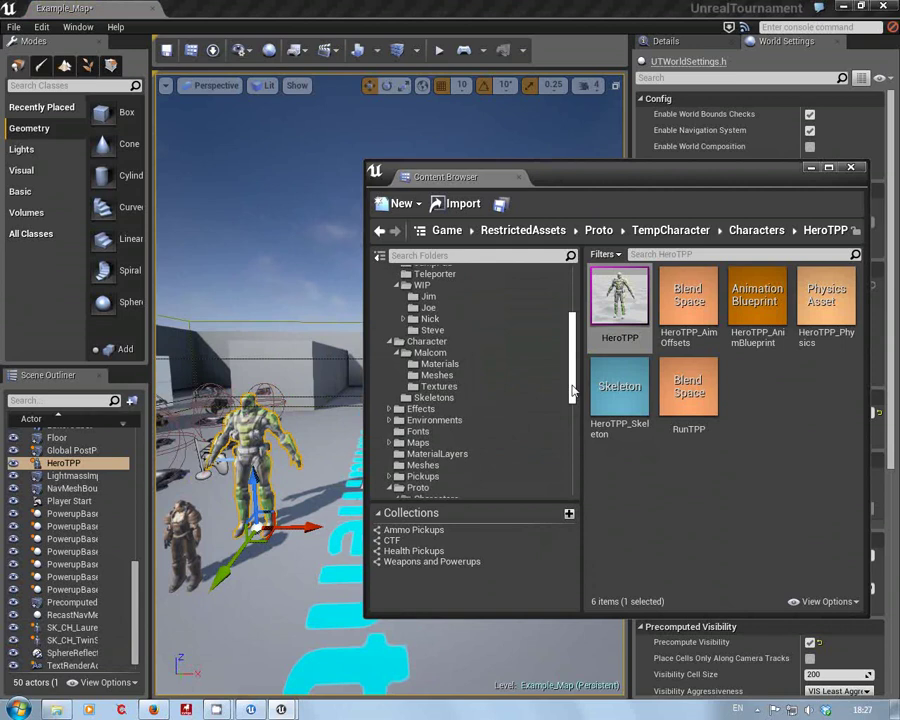
left_click(450, 376)
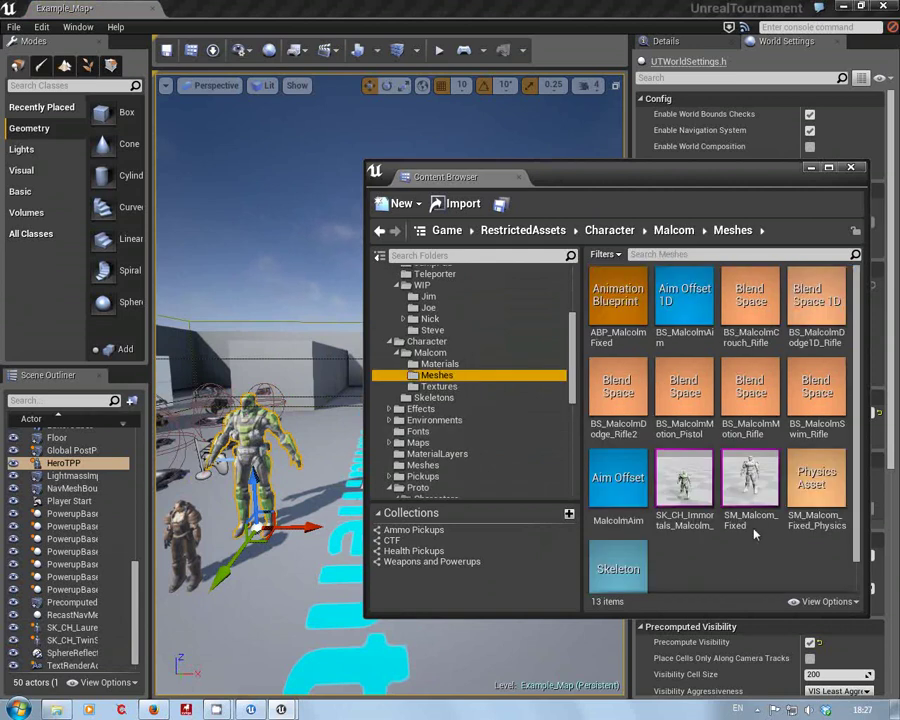
mouse_move(265, 574)
left_mouse_down()
mouse_move(251, 594)
mouse_move(262, 580)
left_mouse_up()
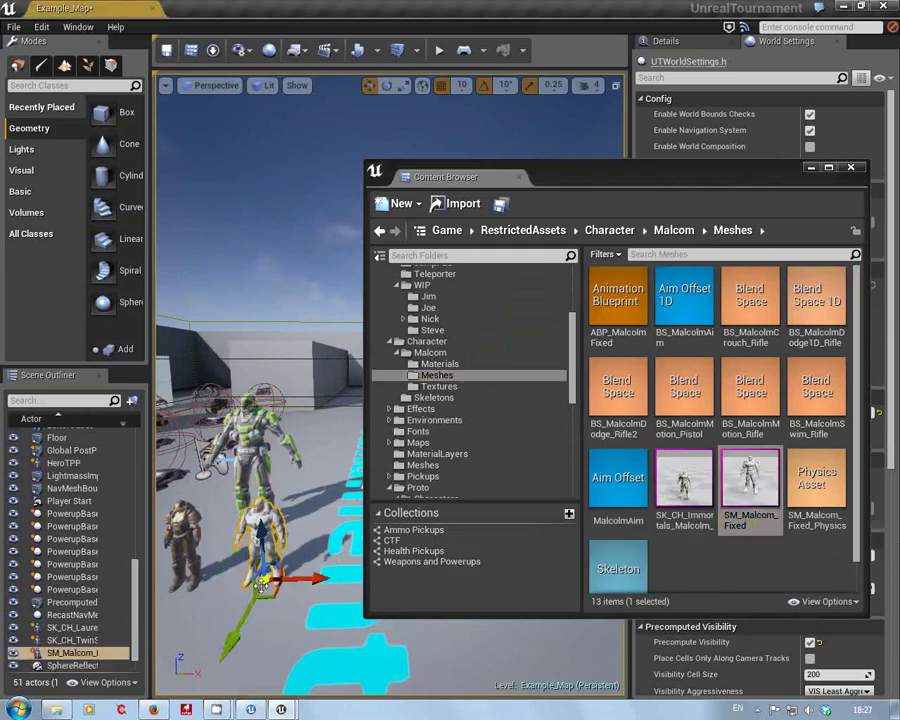
left_click(850, 168)
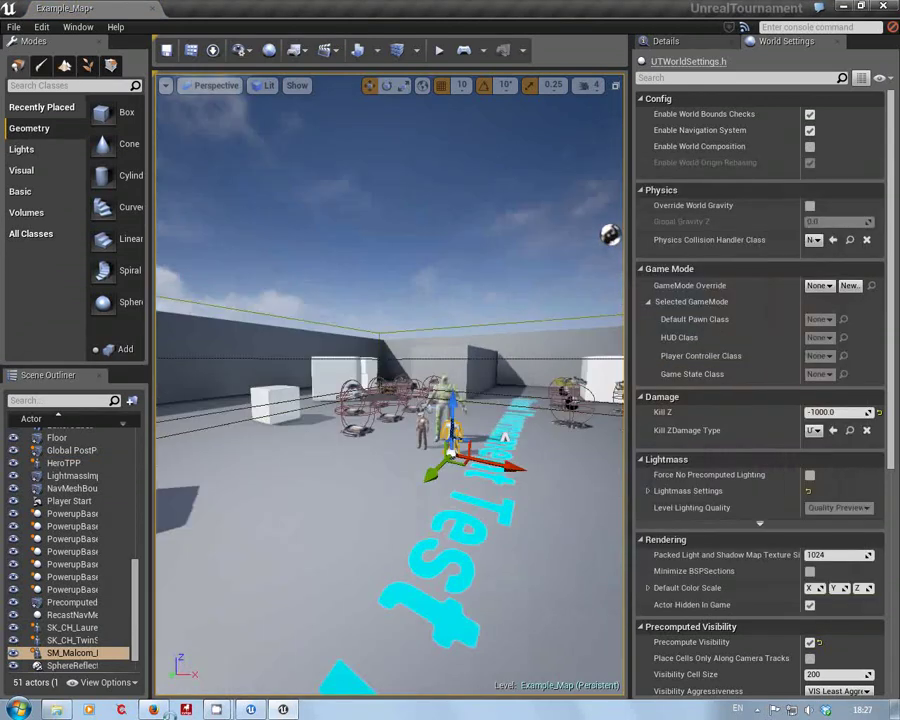
mouse_move(390, 384)
right_mouse_down()
mouse_move(380, 400)
mouse_move(400, 395)
mouse_move(400, 380)
mouse_move(392, 384)
right_mouse_up()
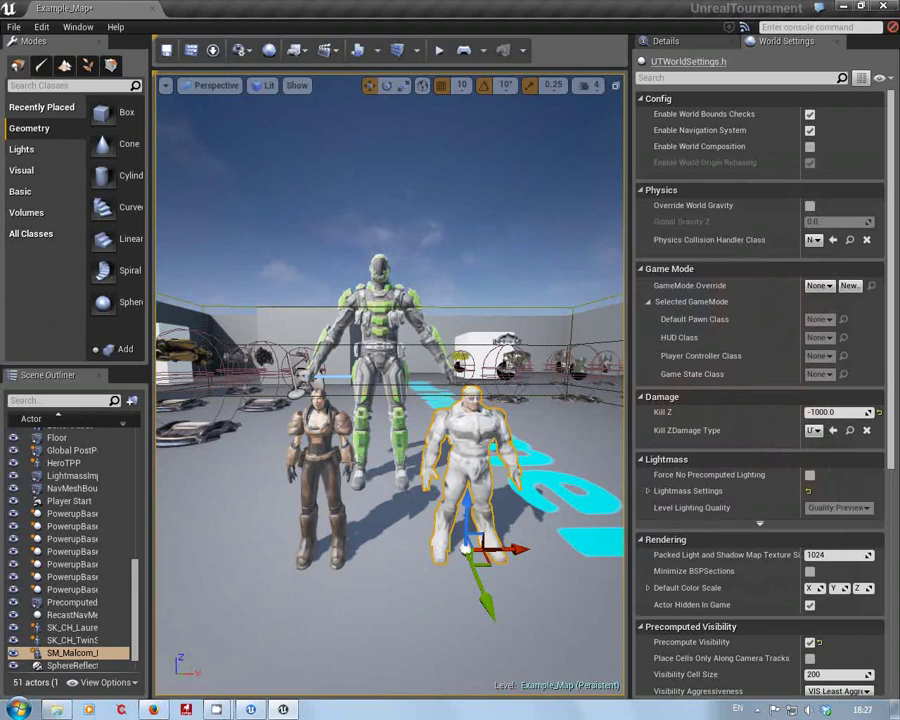
Examine the HeroTPP, Lauren and Malcom characters from several distances and angles to compare their sizes
scroll(385, 548, "down", 5)
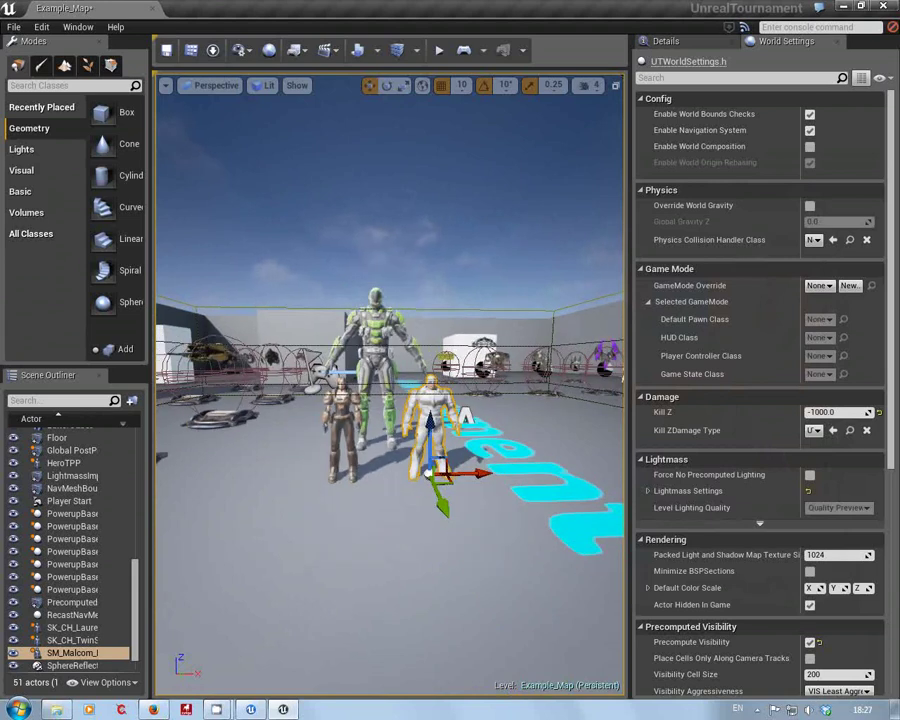
scroll(385, 548, "up", 2)
left_click(385, 548)
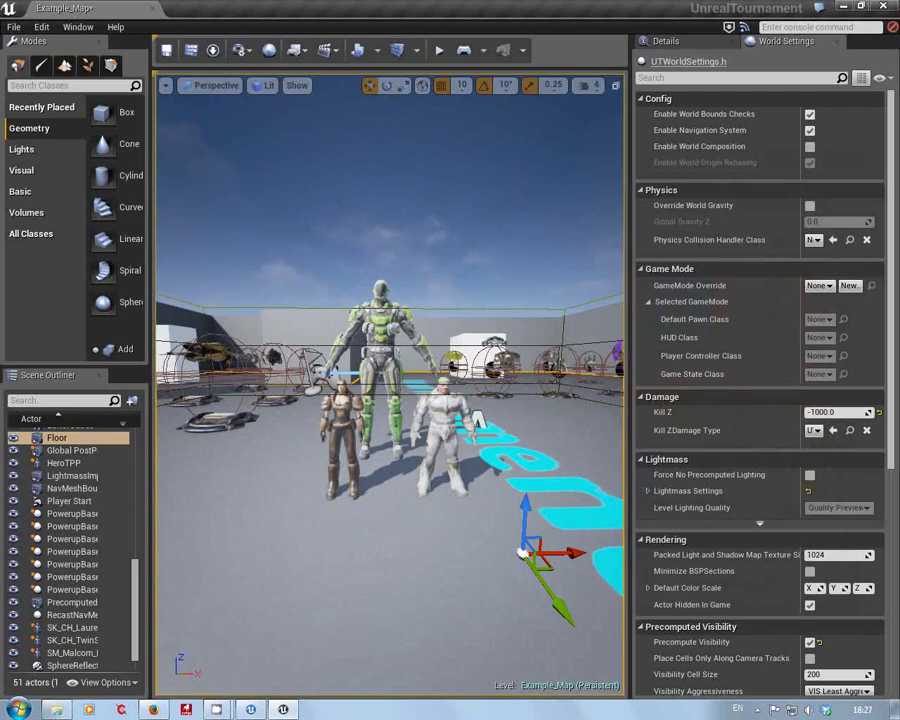
mouse_move(385, 551)
right_mouse_down()
mouse_move(385, 522)
mouse_move(378, 545)
right_mouse_up()
left_click_drag(378, 545, 387, 494)
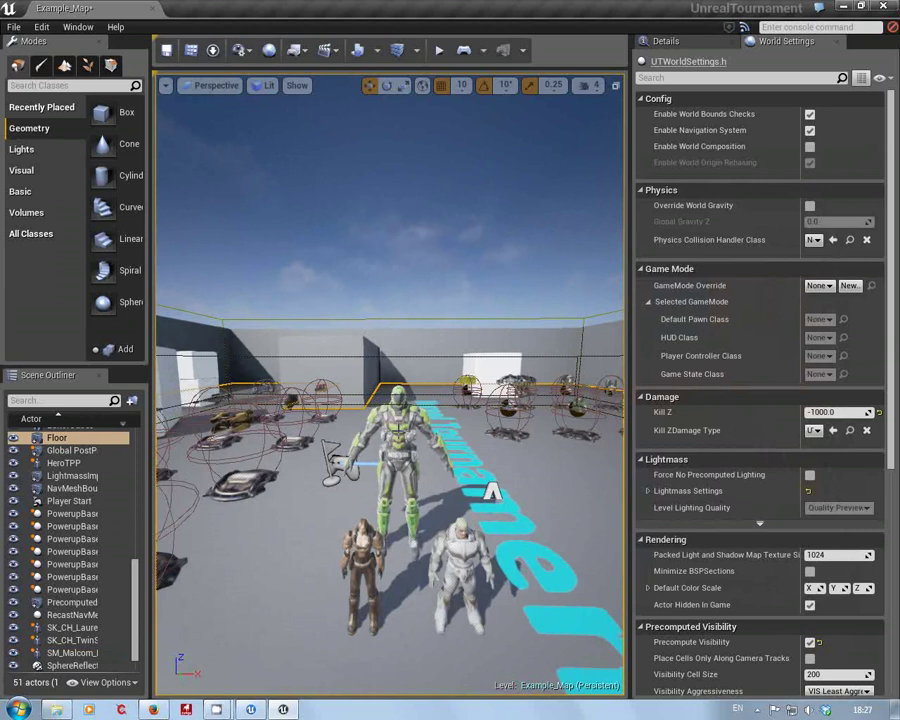
left_click_drag(537, 500, 542, 469)
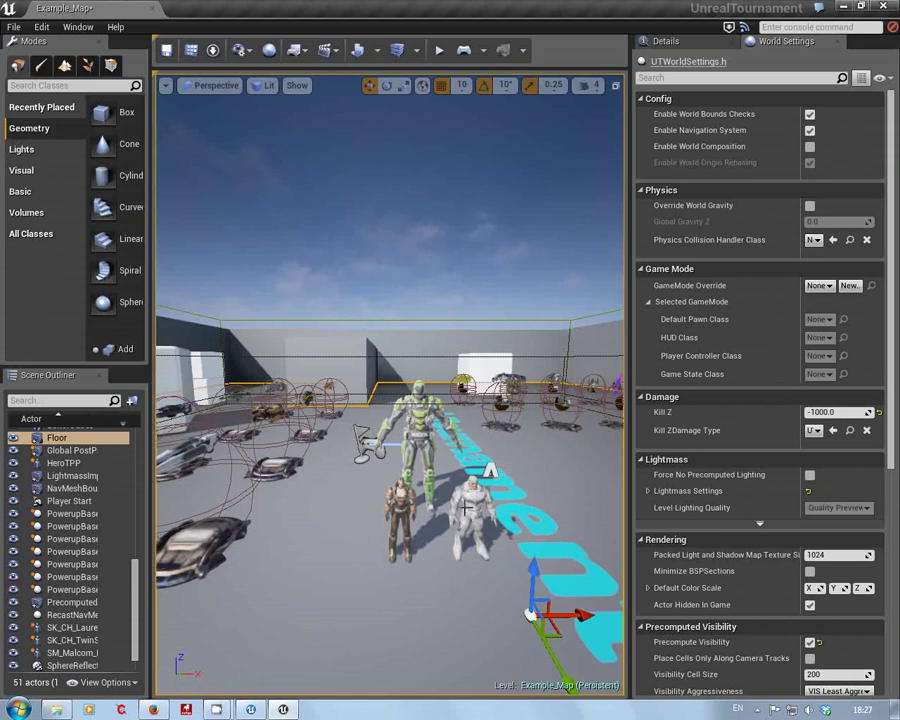
left_click_drag(453, 579, 502, 572)
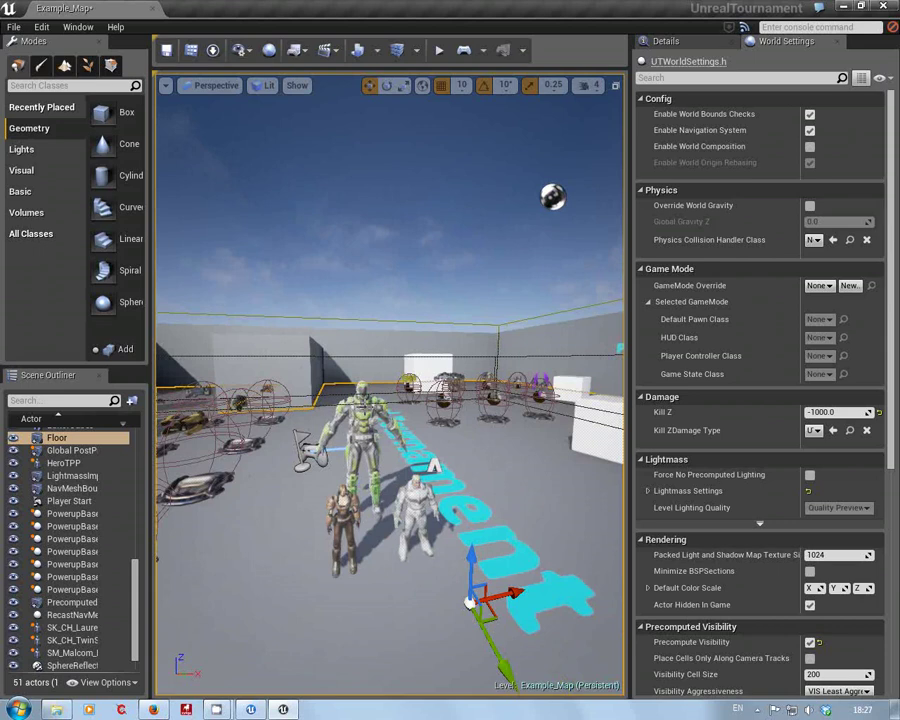
mouse_move(375, 577)
left_mouse_down()
mouse_move(386, 602)
mouse_move(374, 578)
left_mouse_up()
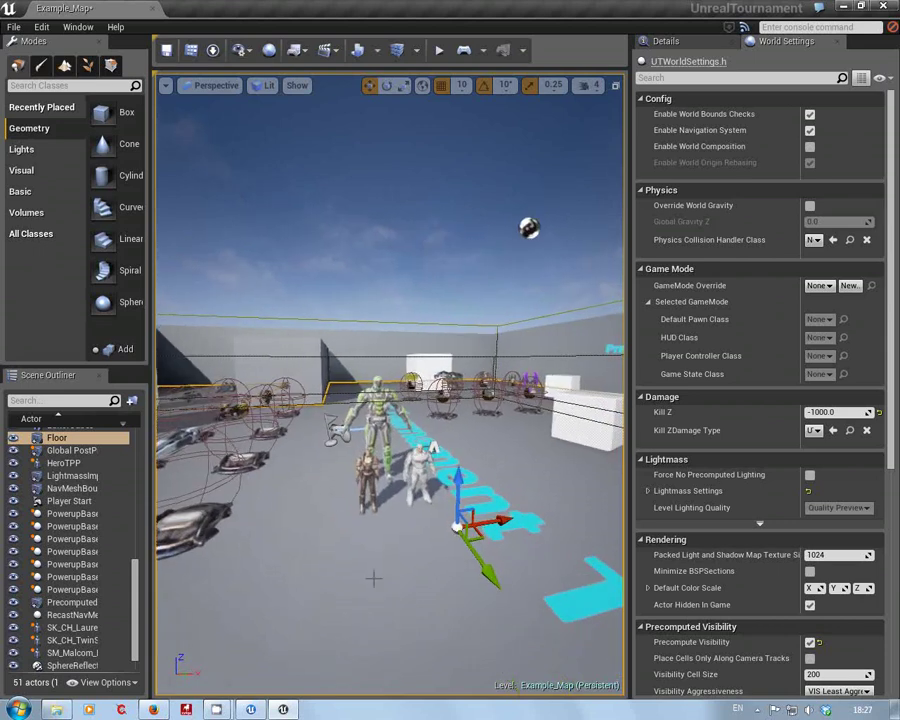
Place the SK_CH_Rankin_Rig skeletal mesh from the CH_Rankin/Mesh developer folder in the level beside the Lauren character
left_click(191, 56)
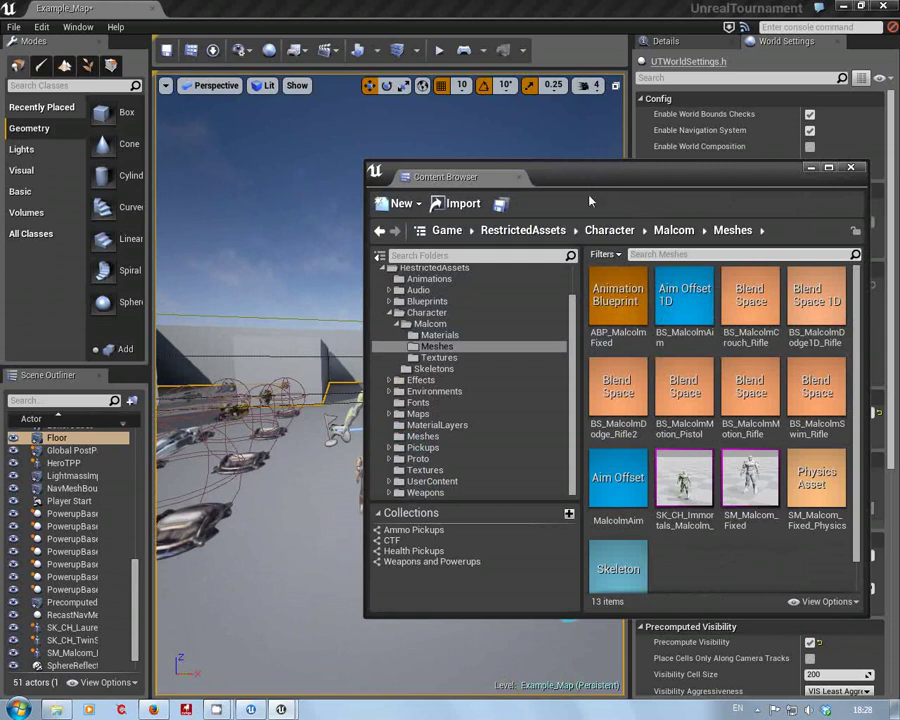
scroll(470, 300, "up", 2)
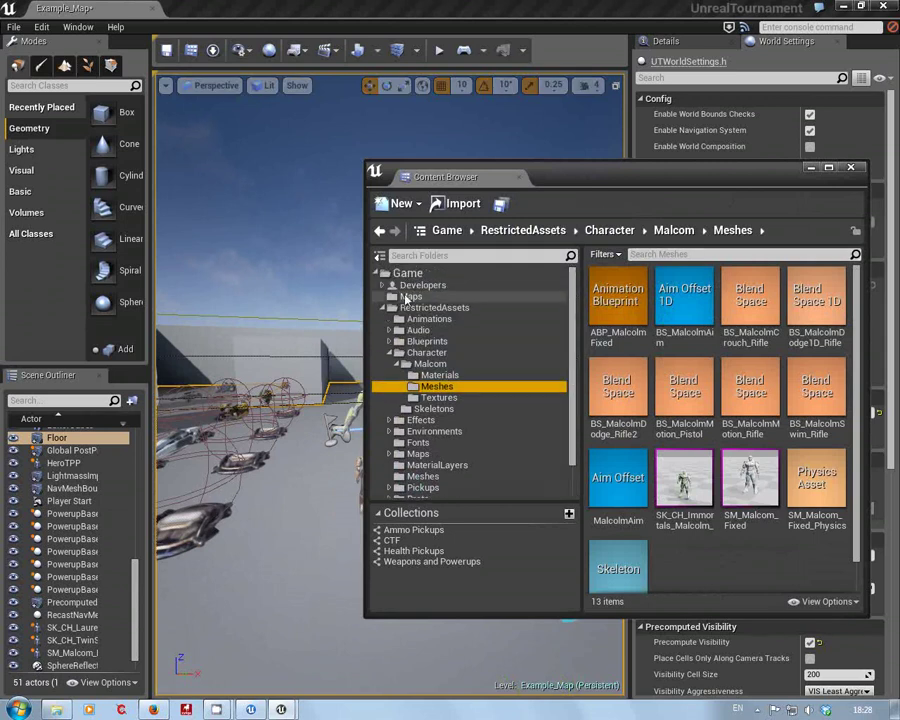
left_click(398, 287)
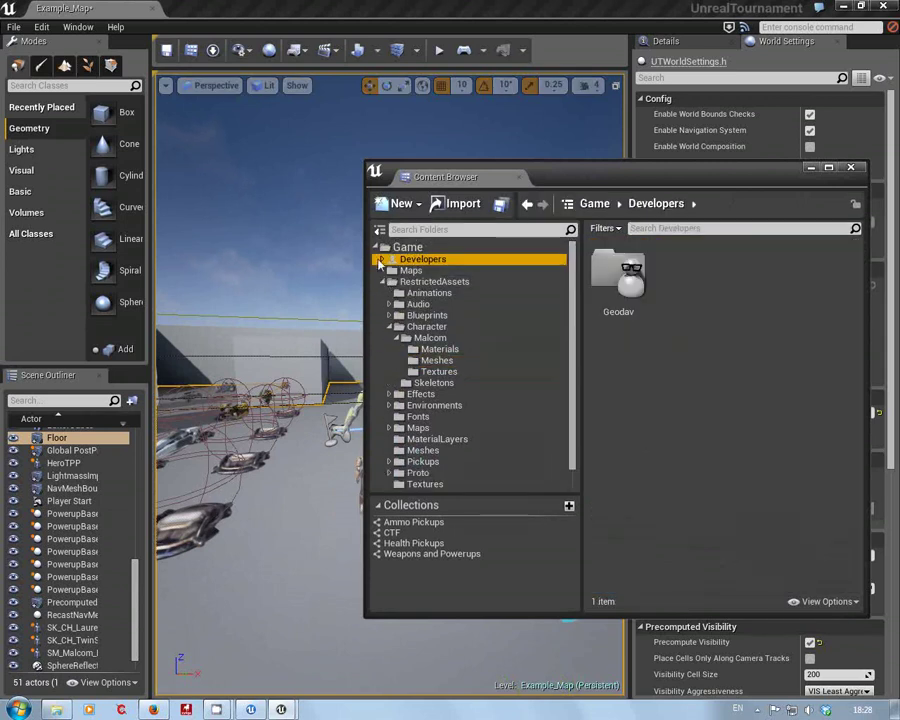
left_click(383, 260)
left_click(389, 270)
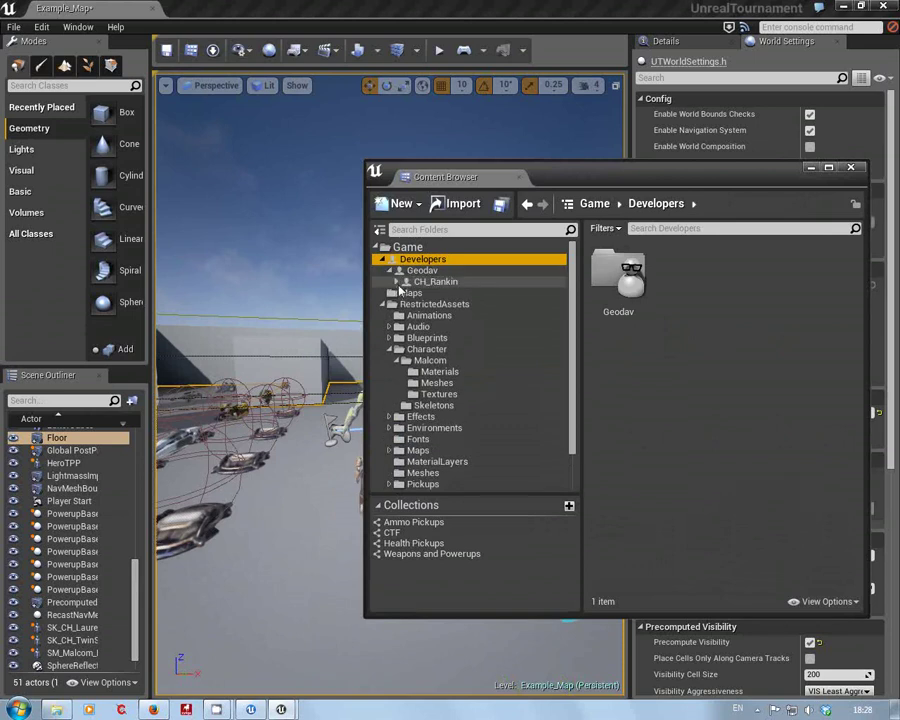
left_click(405, 282)
left_click(432, 304)
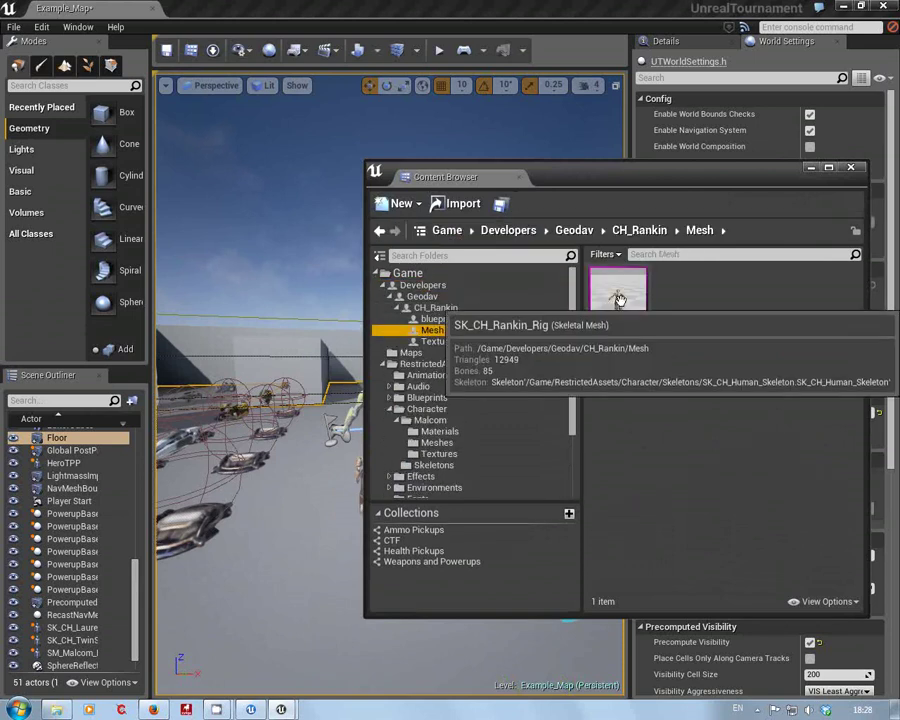
left_click_drag(618, 297, 250, 530)
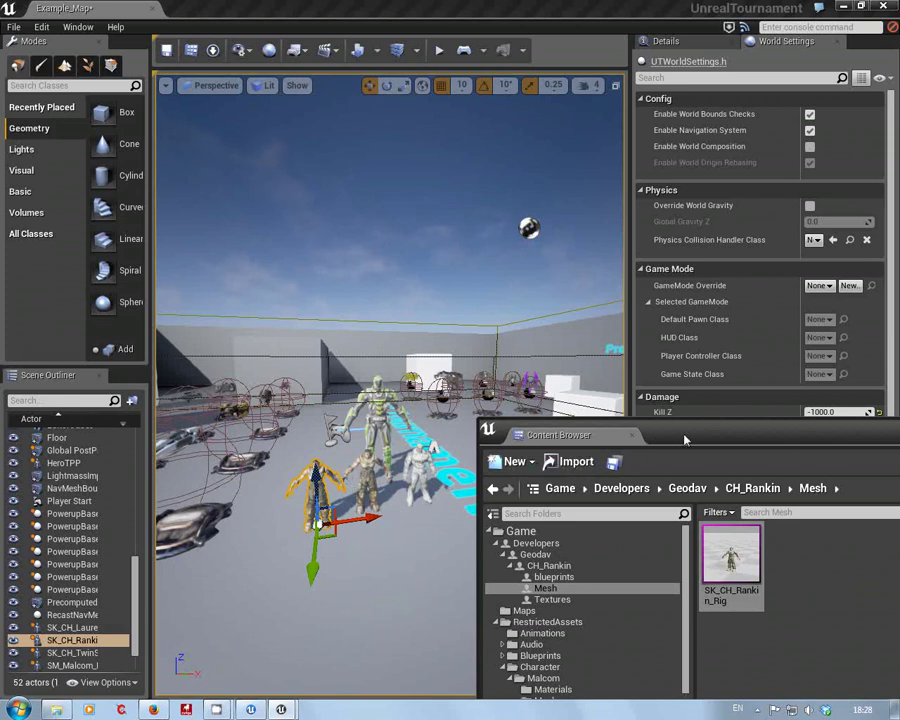
Open the Bp_CH_Rankin blueprint, inspect its Mesh component's transform in Components mode, and close the blueprint
left_click_drag(710, 440, 579, 212)
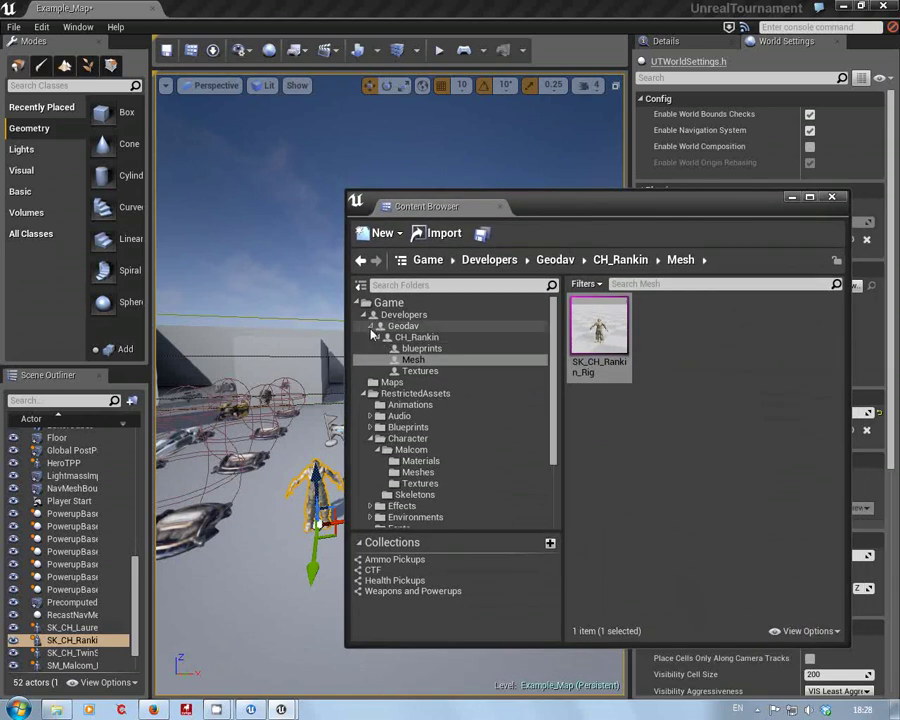
left_click(414, 359)
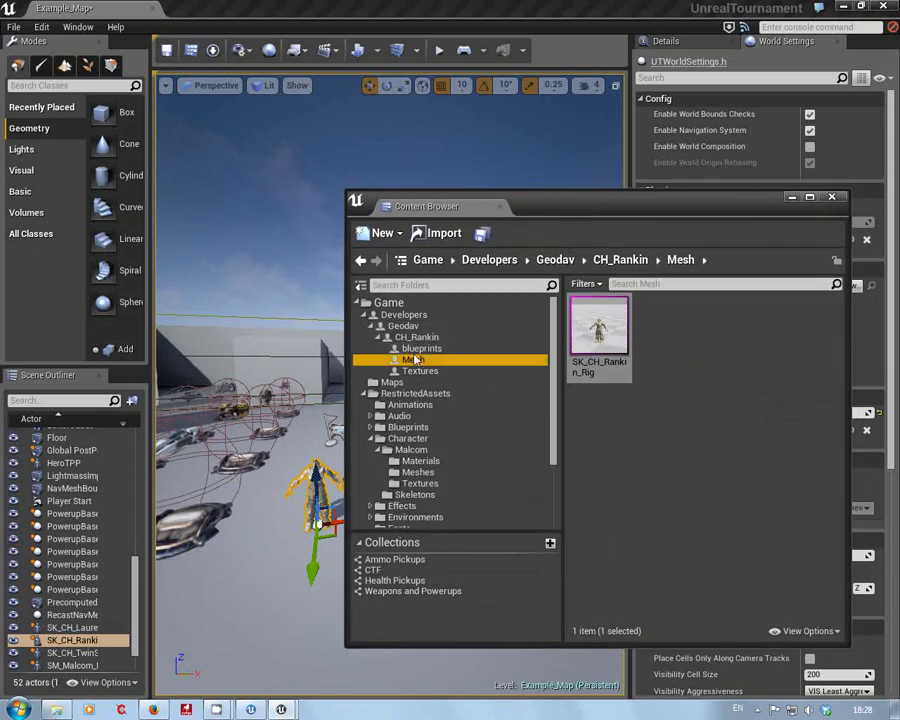
left_click(421, 348)
left_click(606, 336)
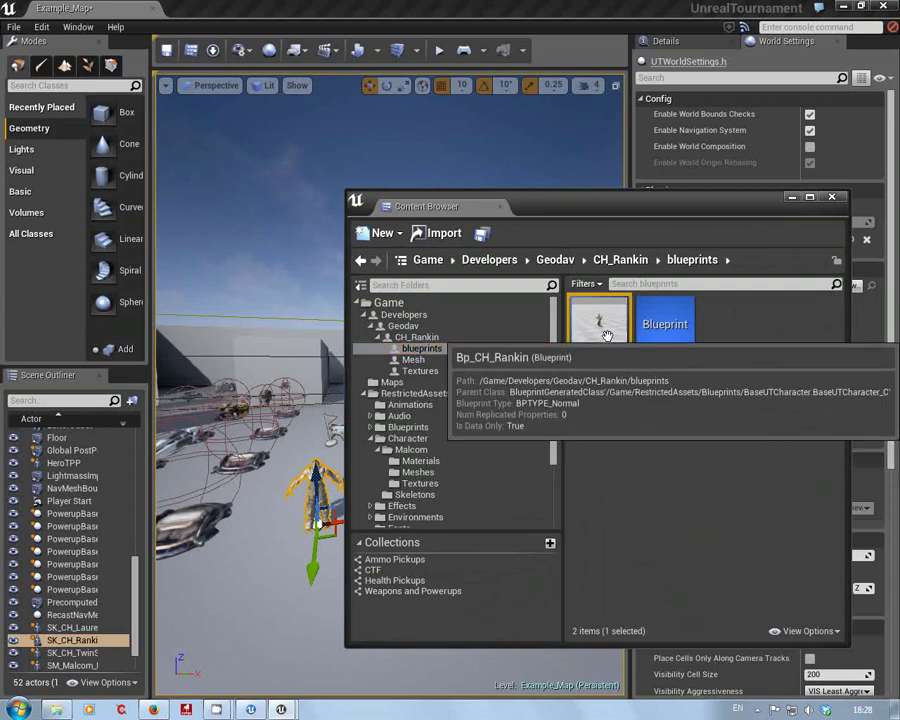
double_click(606, 336)
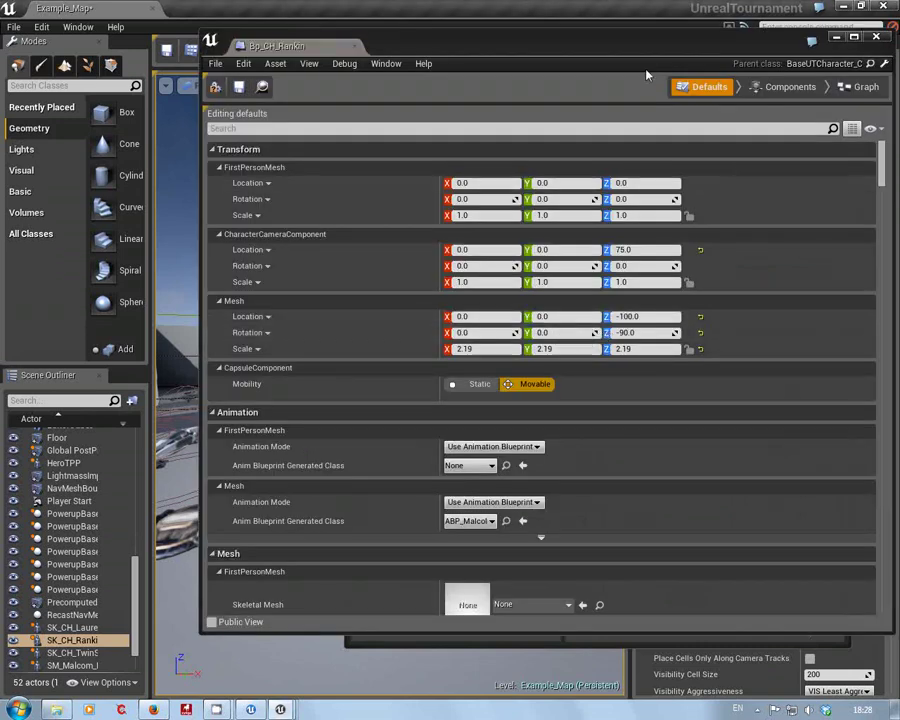
left_click_drag(625, 46, 468, 67)
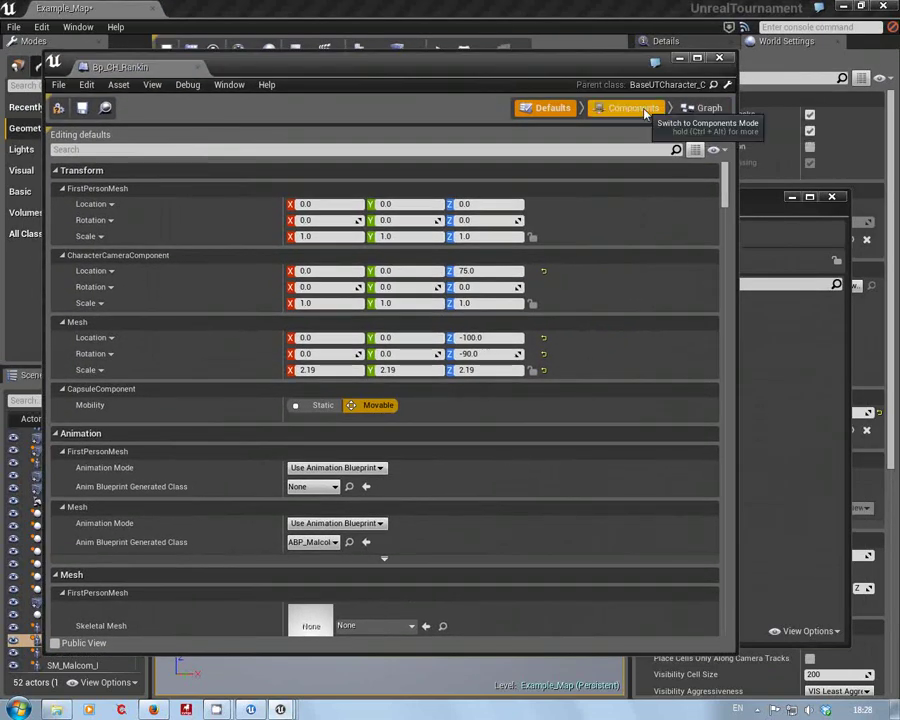
left_click(644, 110)
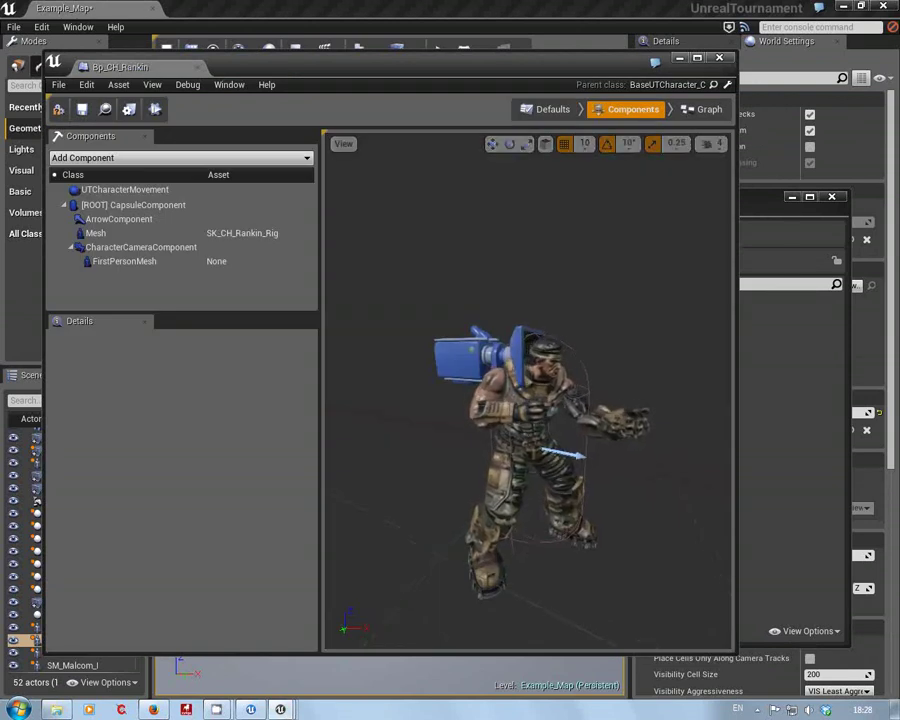
left_click(220, 235)
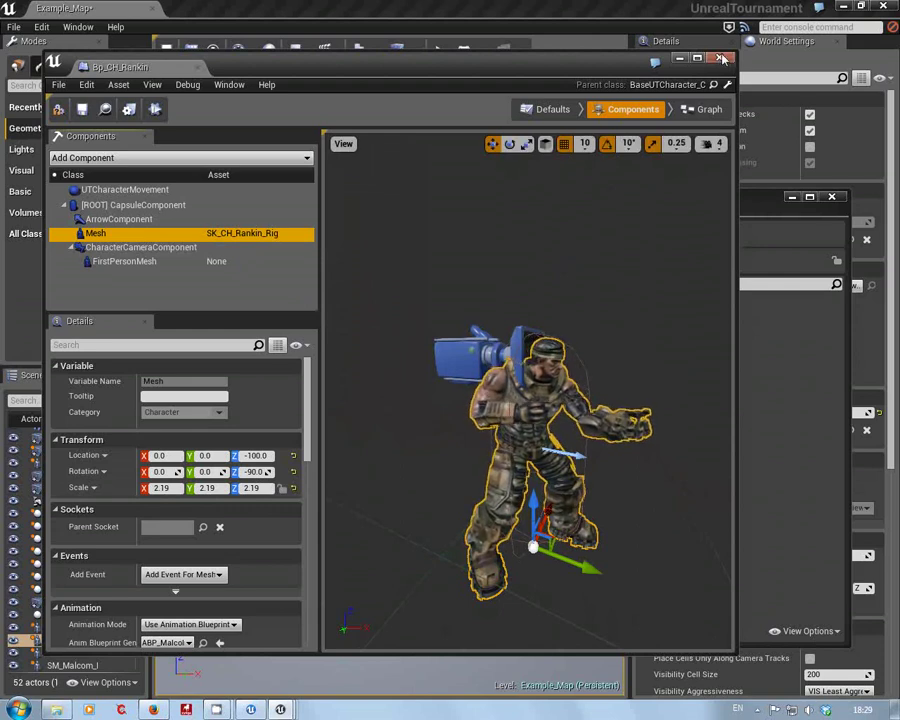
left_click(722, 58)
Set the level's GameMode Override to geogamemode and close the content browser
left_click_drag(688, 212, 342, 170)
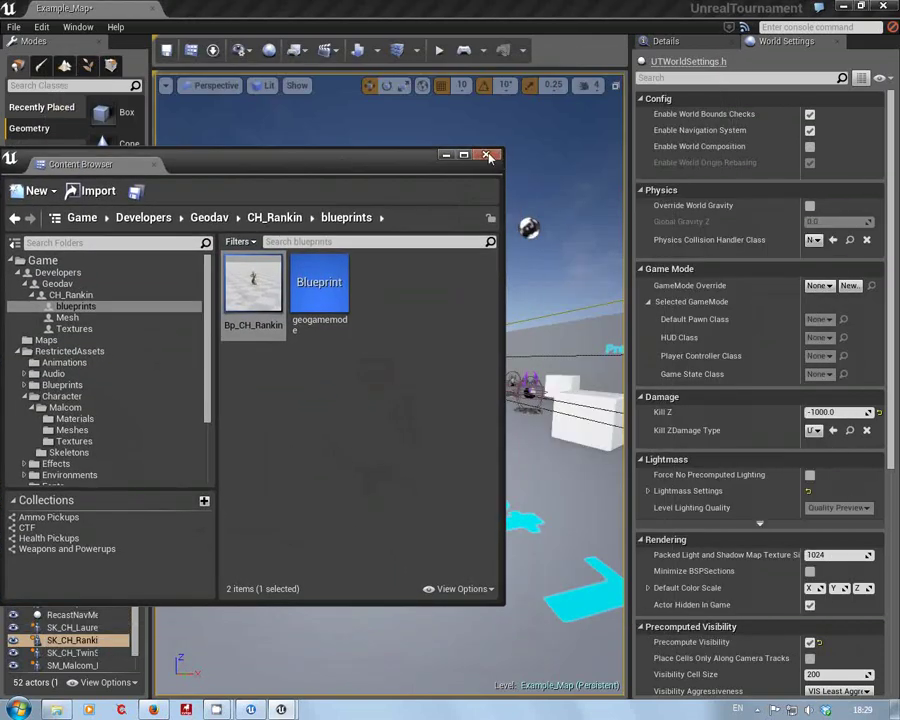
left_click(826, 286)
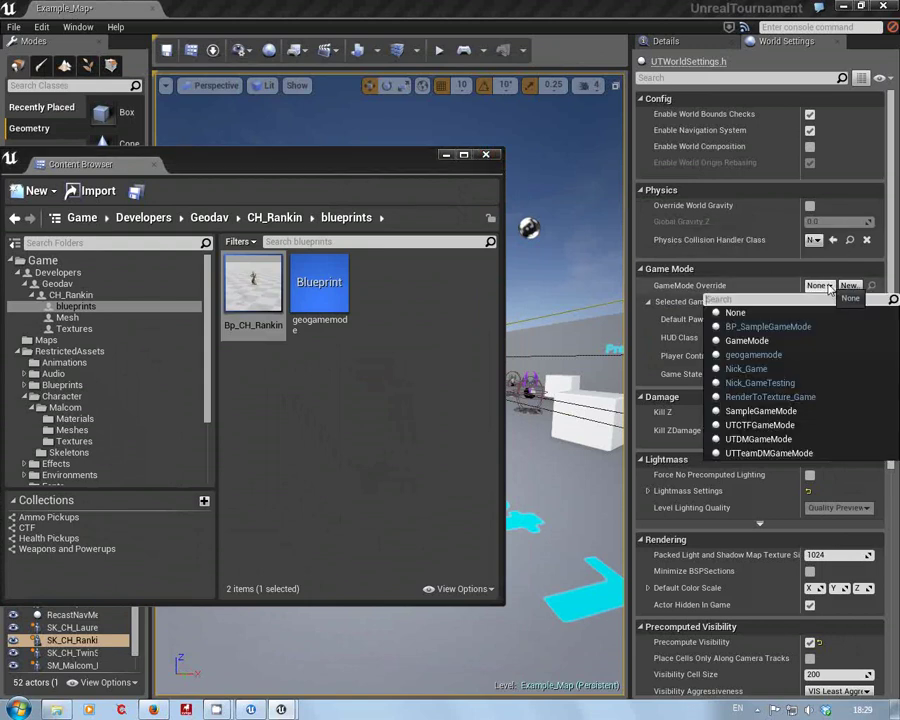
left_click(772, 355)
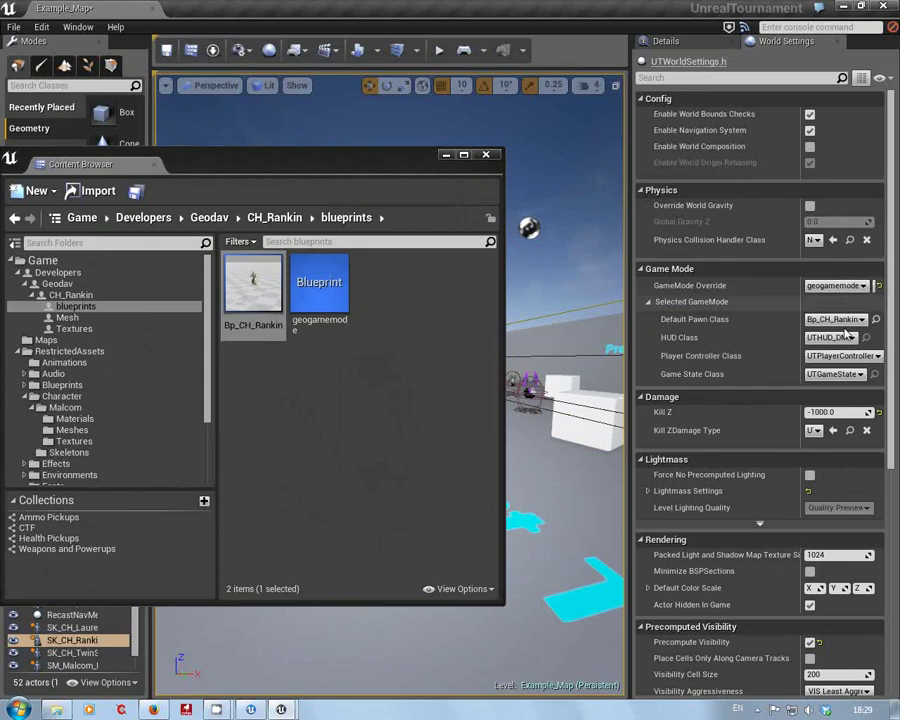
left_click(486, 155)
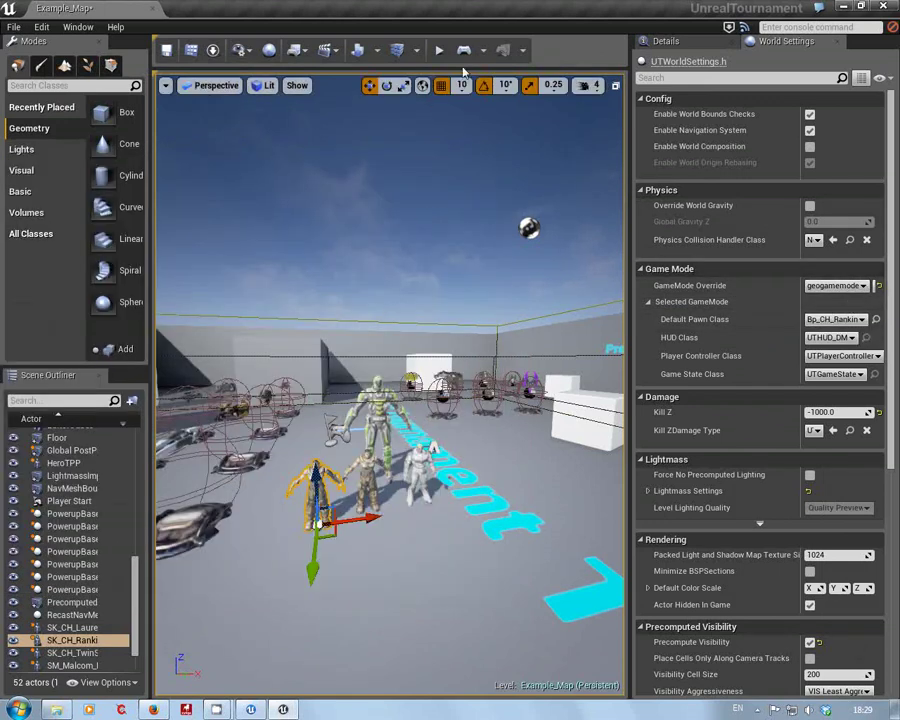
Play-test the level with the geogamemode game mode and stop the session
left_click(463, 52)
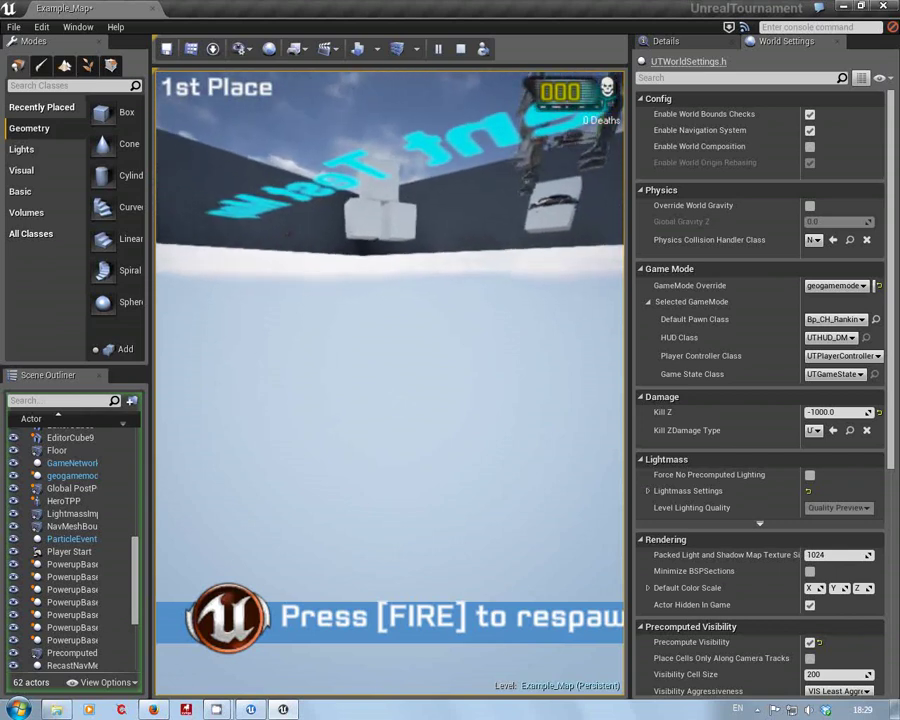
key("Escape")
right_click_drag(436, 405, 495, 438)
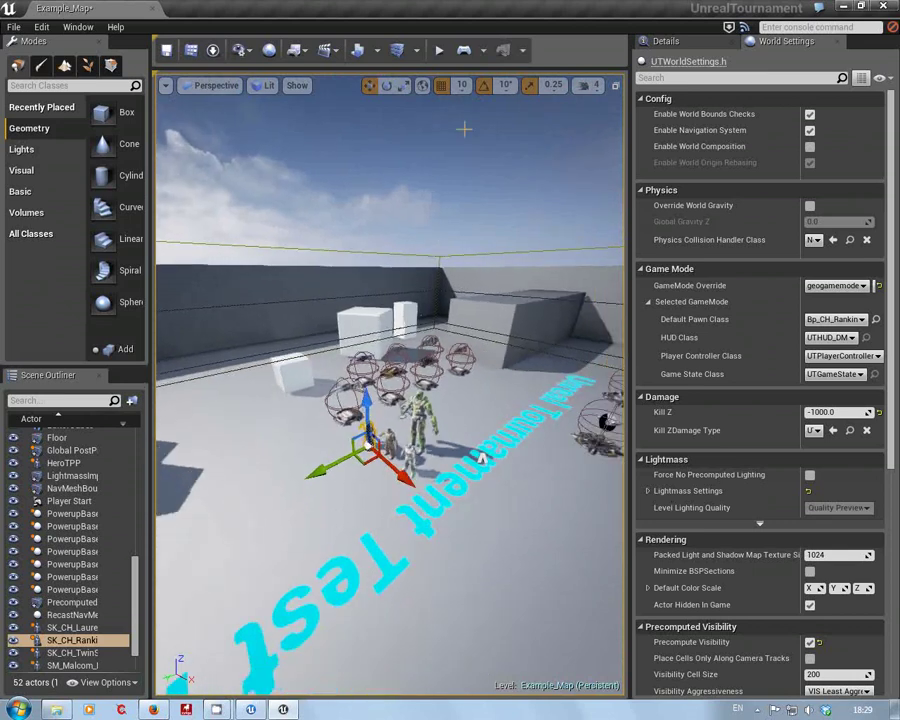
Play-test the level again from another viewpoint, briefly opening the in-game console, and end the session
left_click(465, 50)
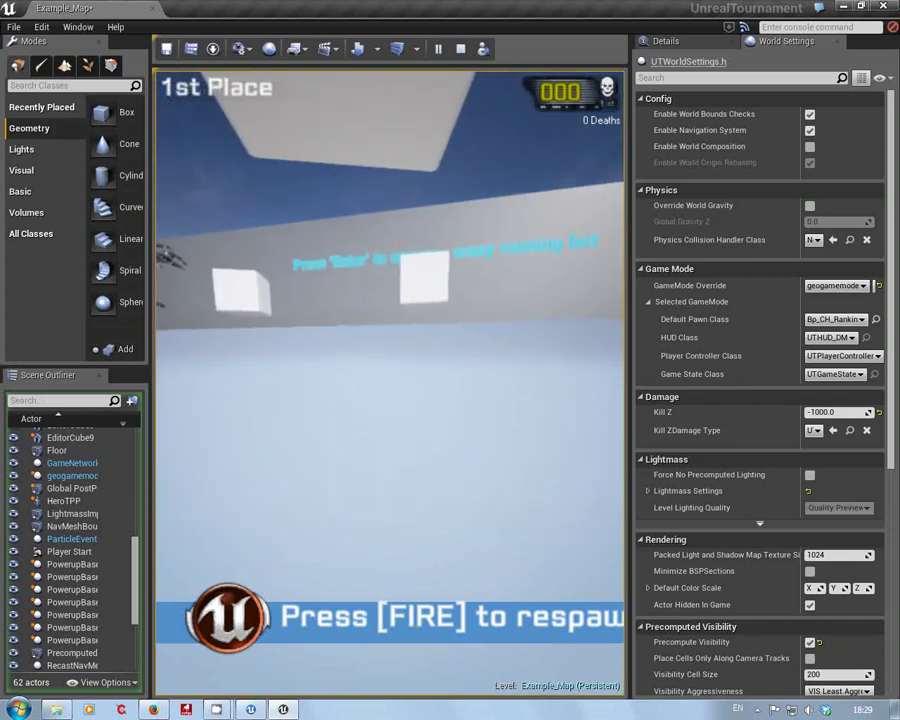
key("grave")
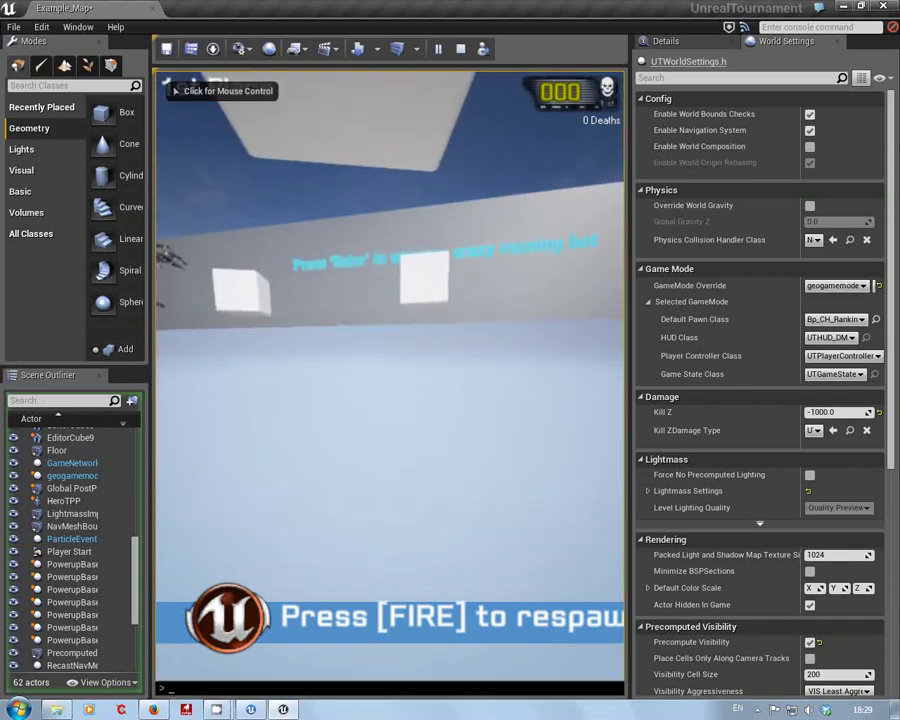
left_click(279, 491)
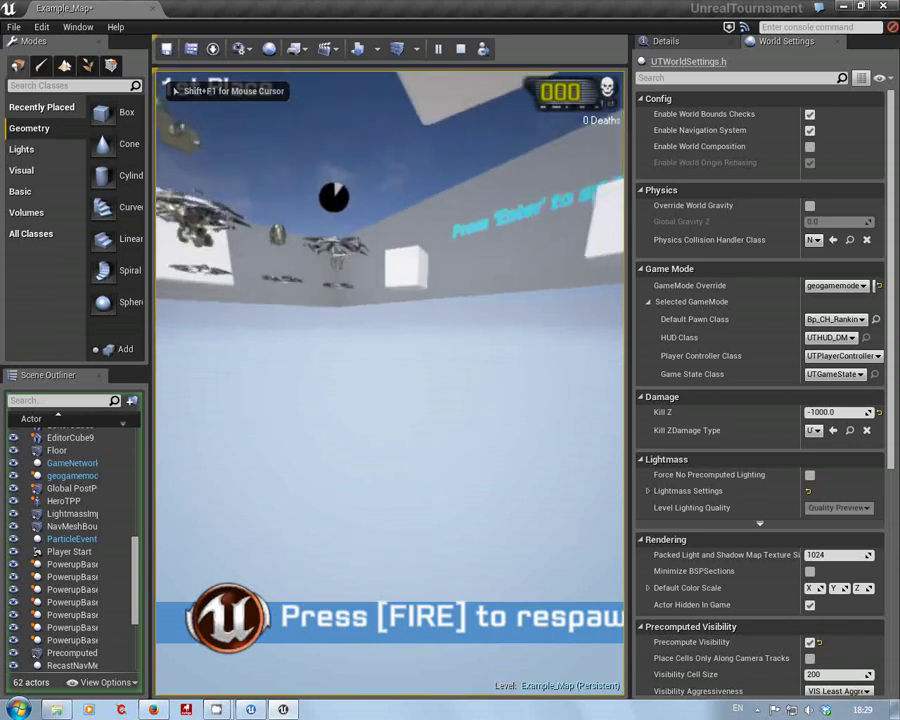
key("Tab")
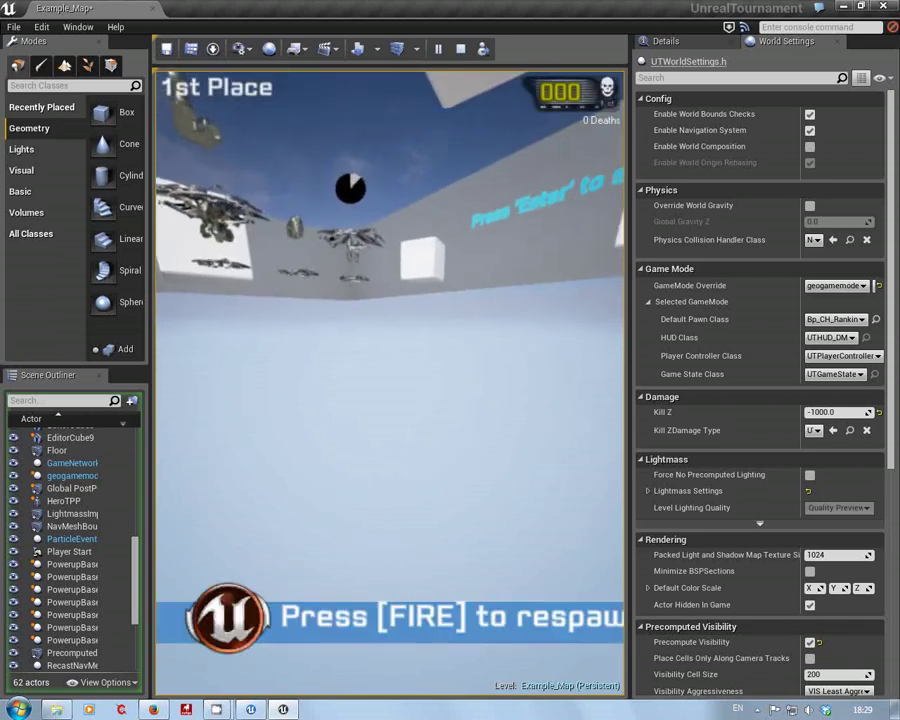
key("Escape")
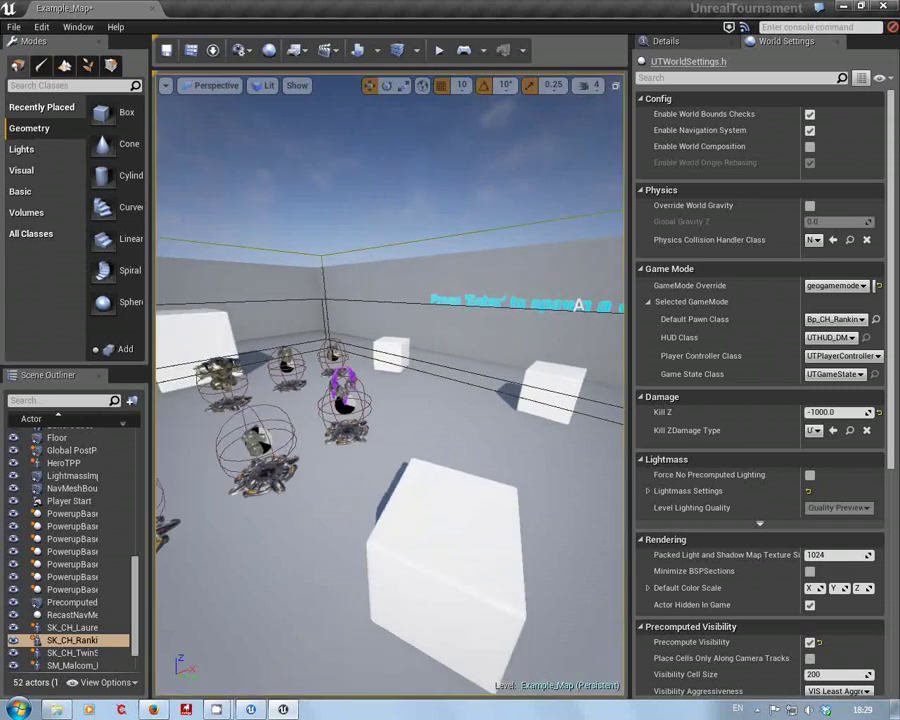
Move the Rankin mesh away from the other characters and the Player Start
right_click_drag(390, 385, 255, 394)
right_click_drag(497, 505, 466, 430)
left_click_drag(466, 430, 449, 382)
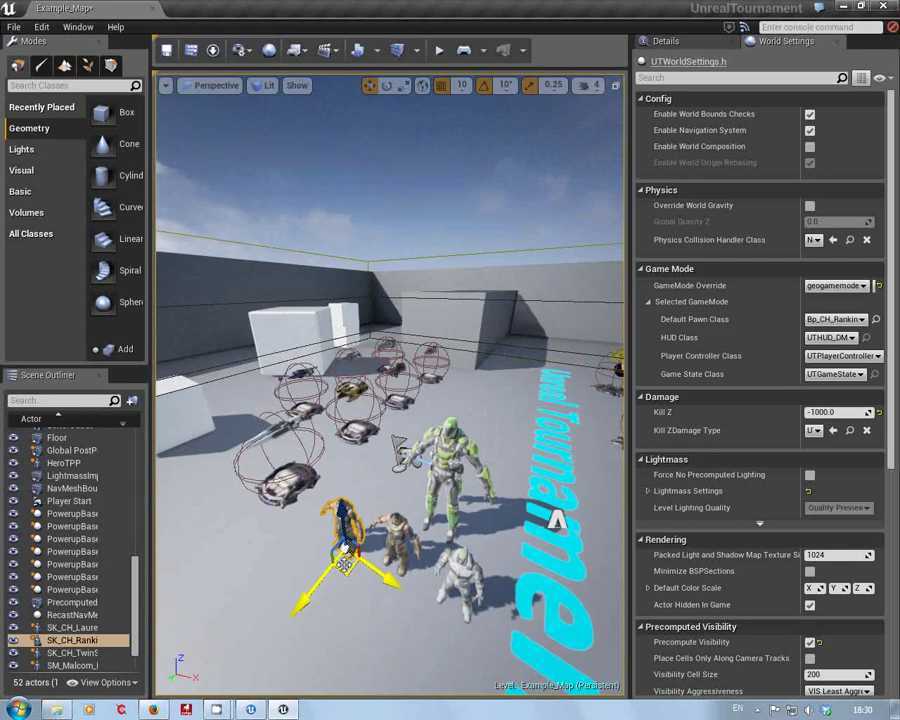
left_click_drag(345, 560, 205, 572)
Spread the HeroTPP, Lauren and Malcom meshes apart across the floor, away from the Player Start
left_click(396, 538)
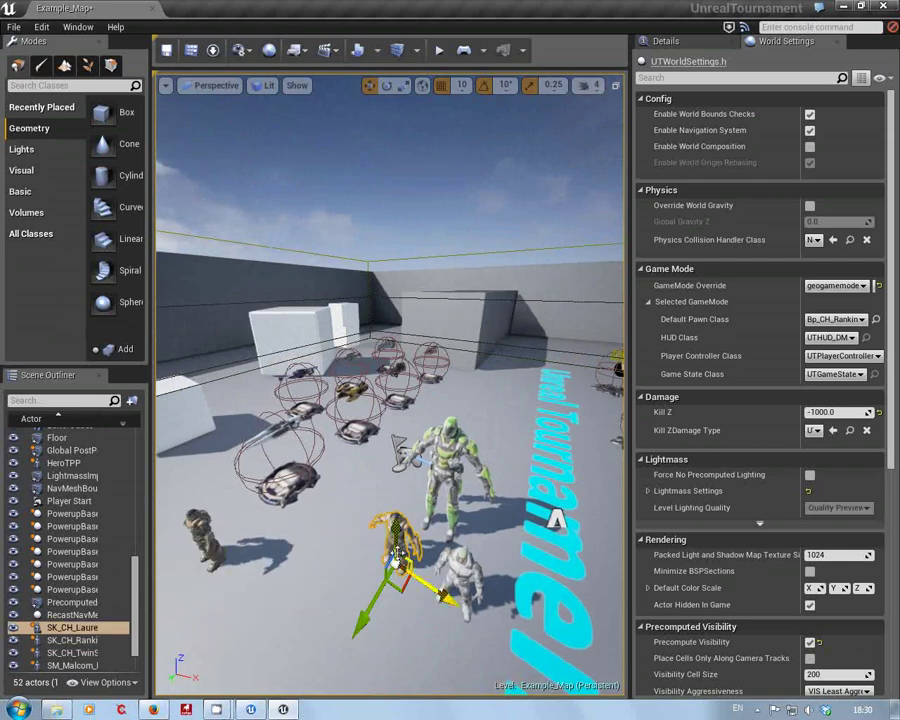
left_click(458, 462)
left_click_drag(482, 553, 620, 612)
left_click(406, 554)
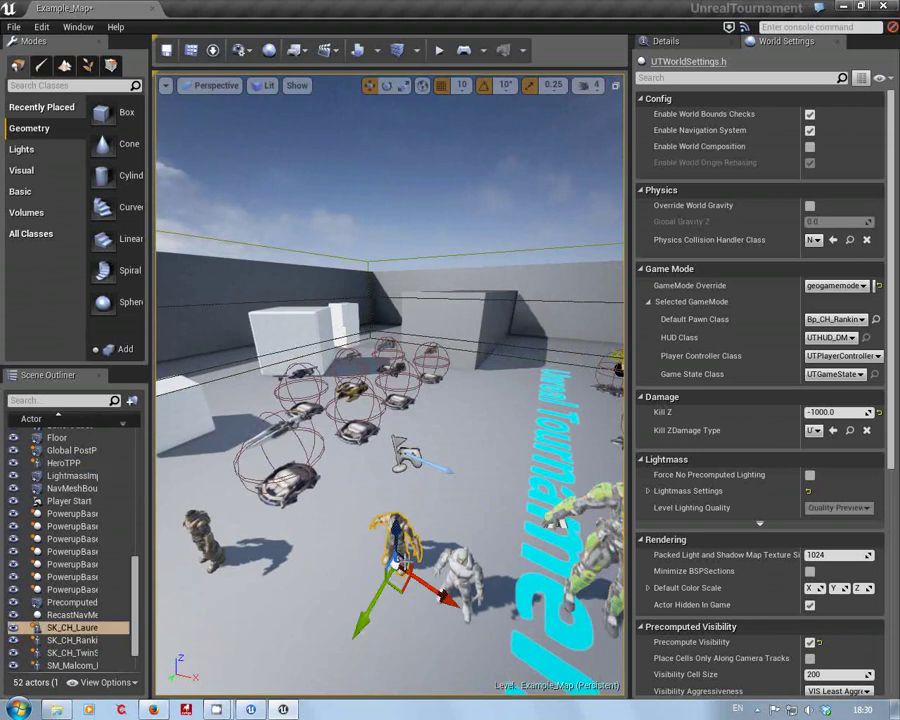
left_click(460, 605)
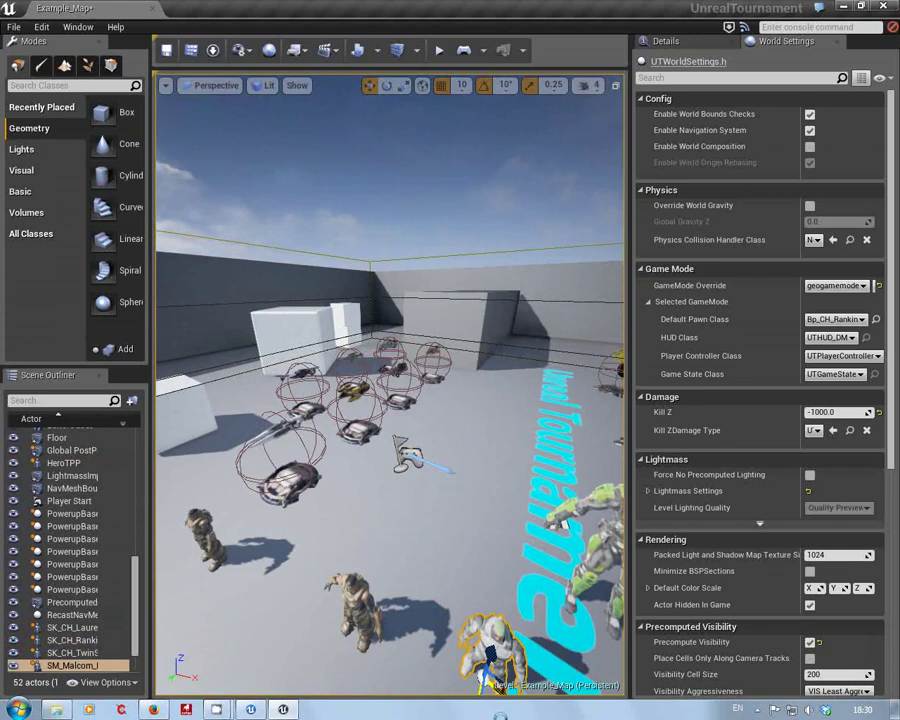
key("f")
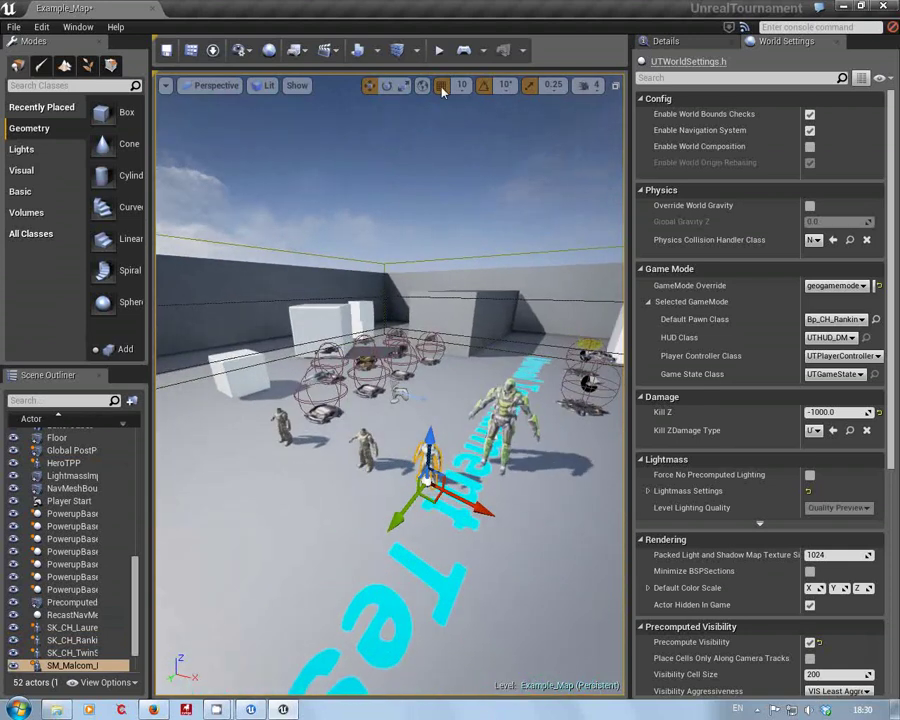
Play-test the level and walk around the spread-out character meshes in first-person view to compare their sizes
left_click(439, 49)
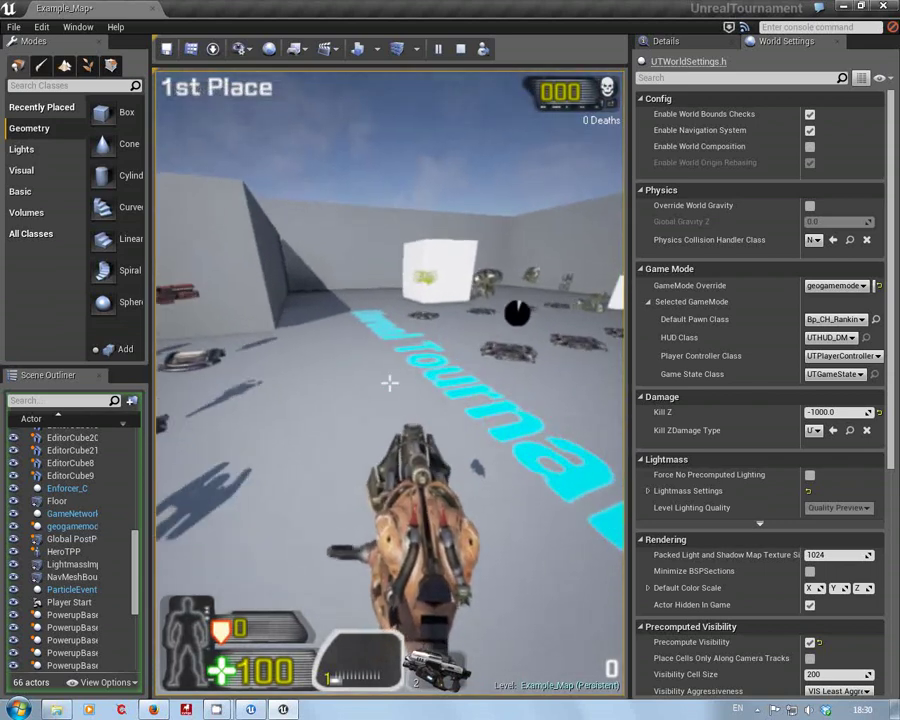
key("w")
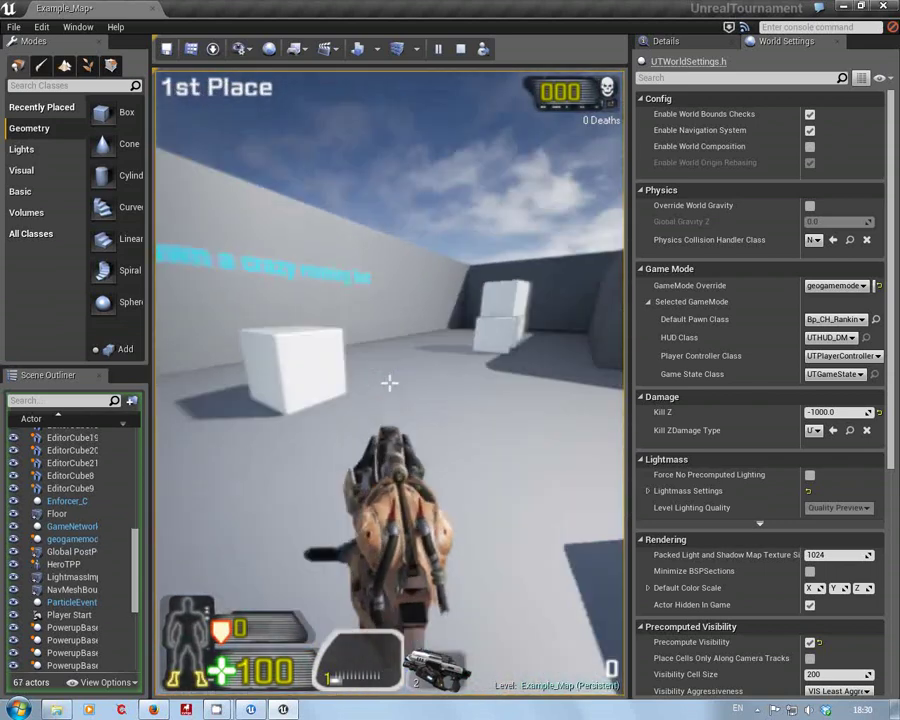
key("w")
key("space")
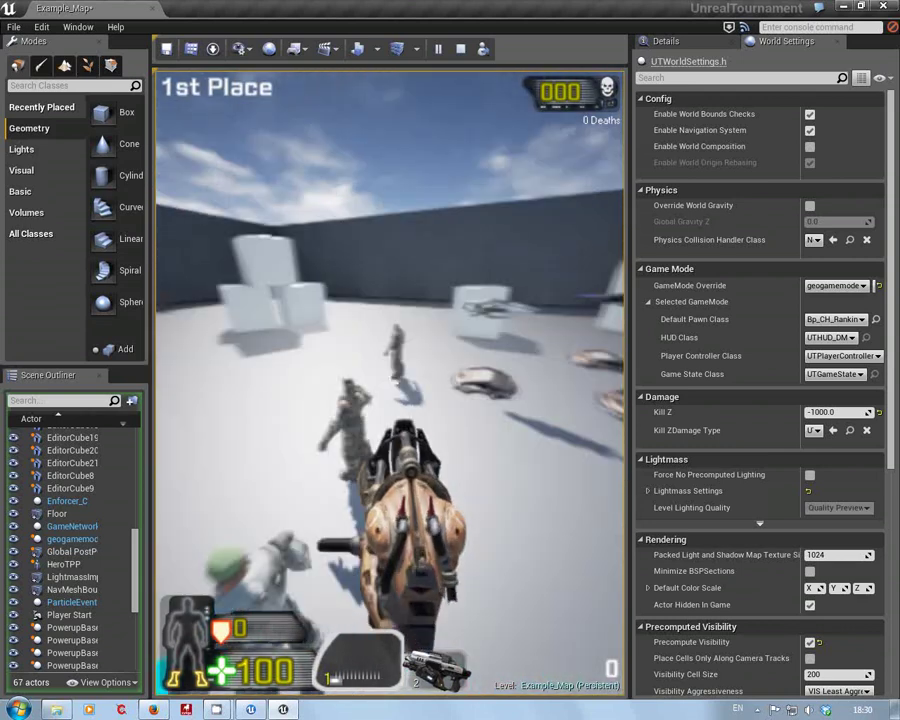
key("w")
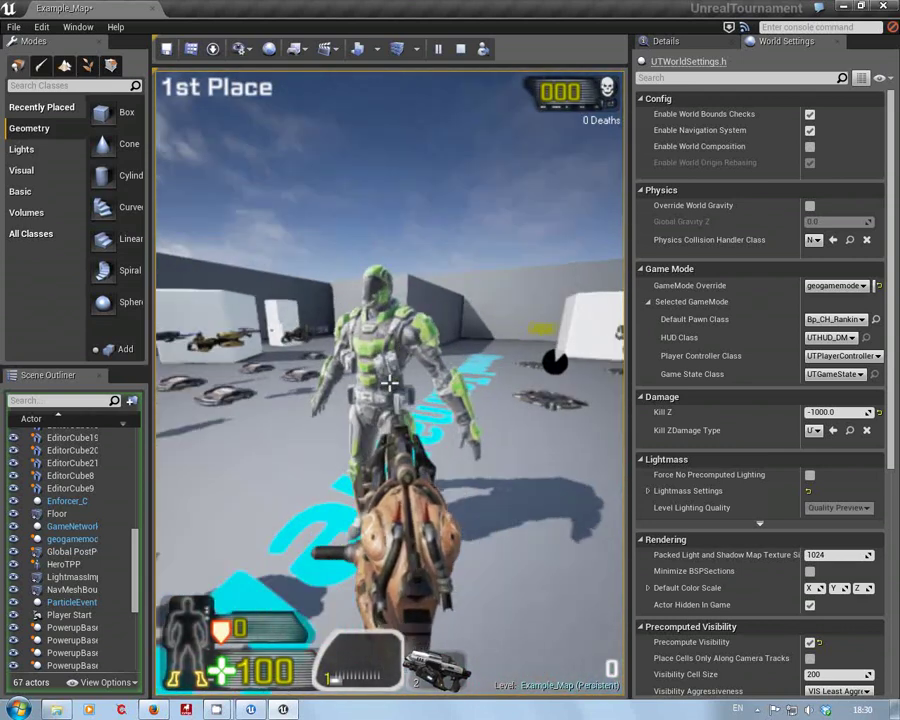
key("s")
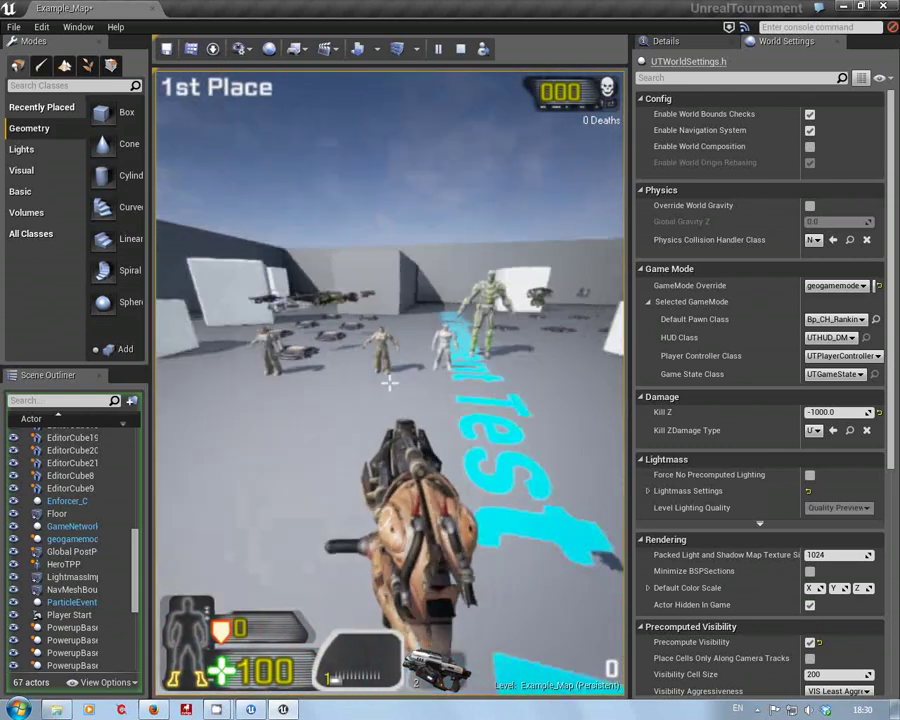
key("w")
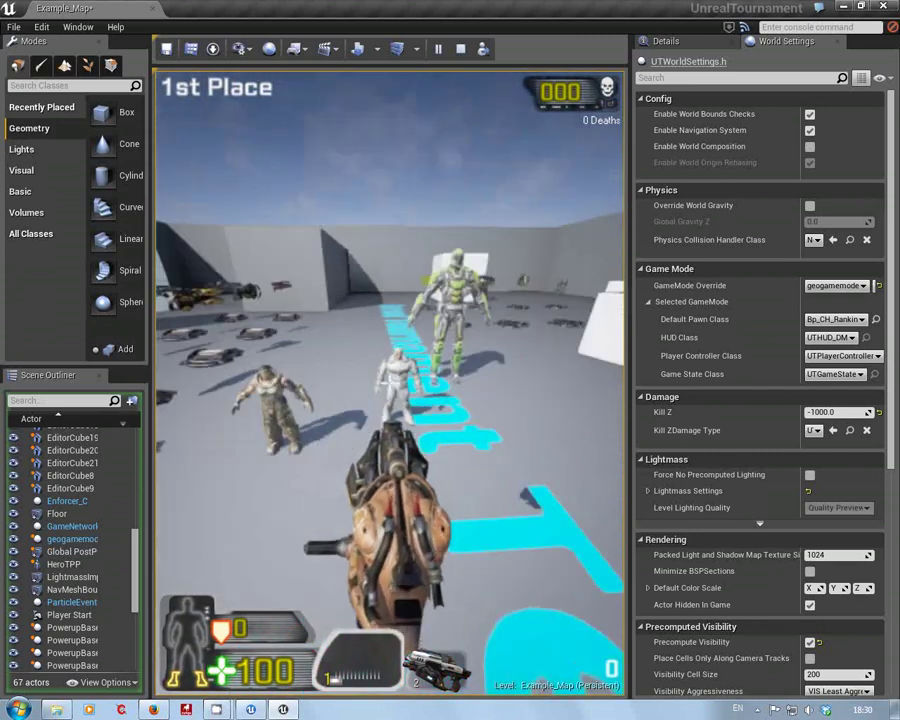
key("a")
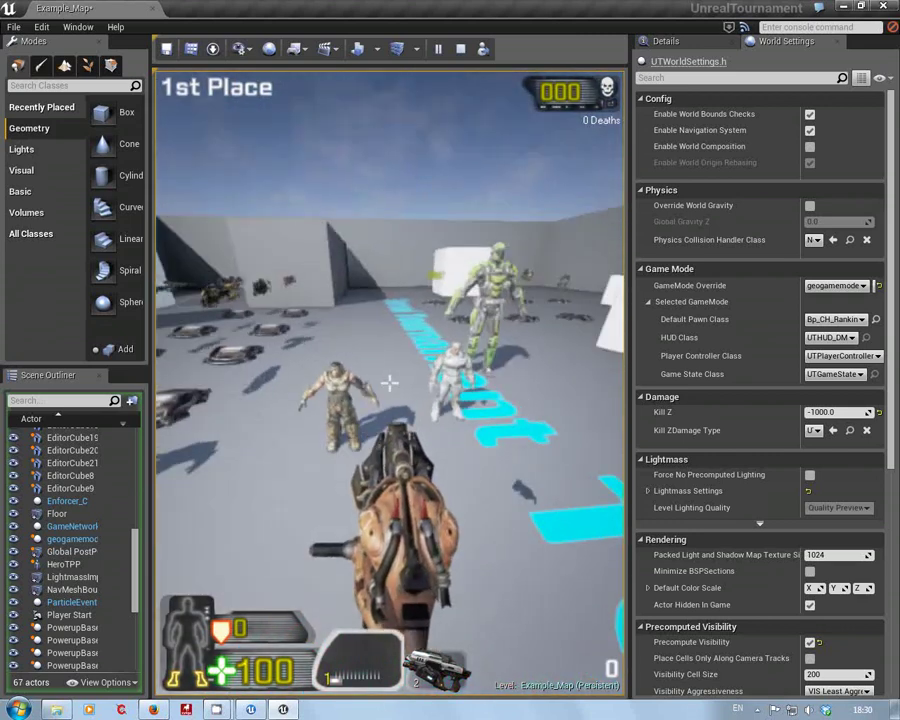
key("d")
key("w")
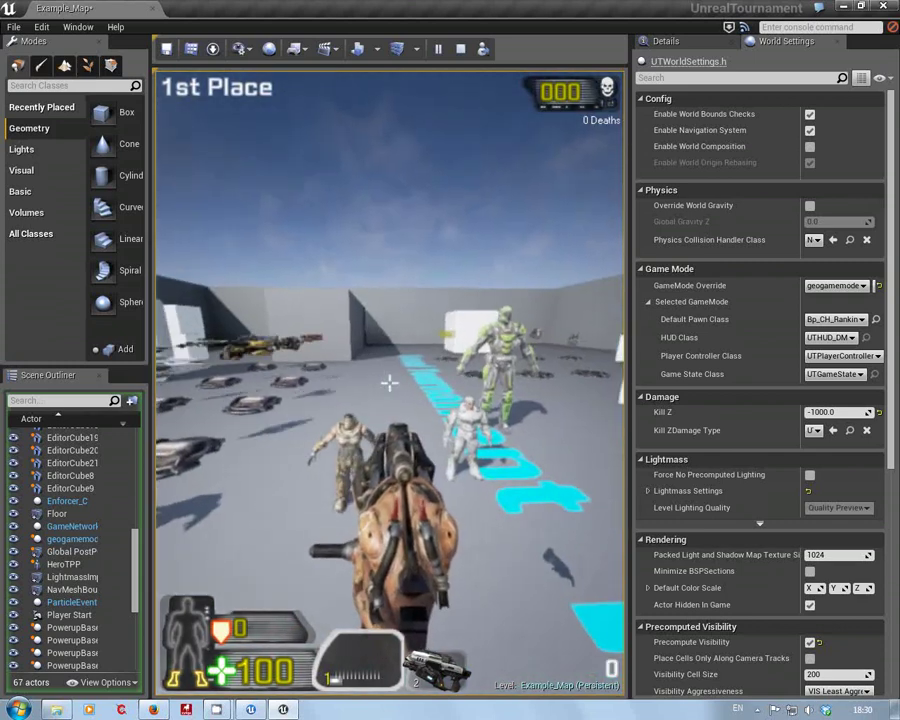
Switch the running play-test to a third-person camera with the console command behindview 1
key("grave")
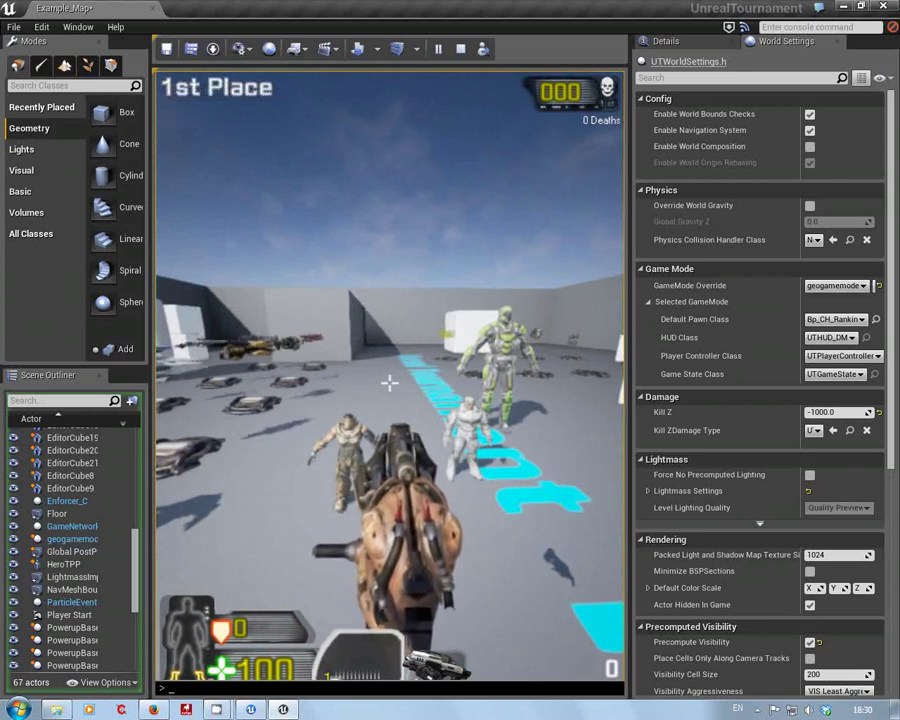
type("behindview 1")
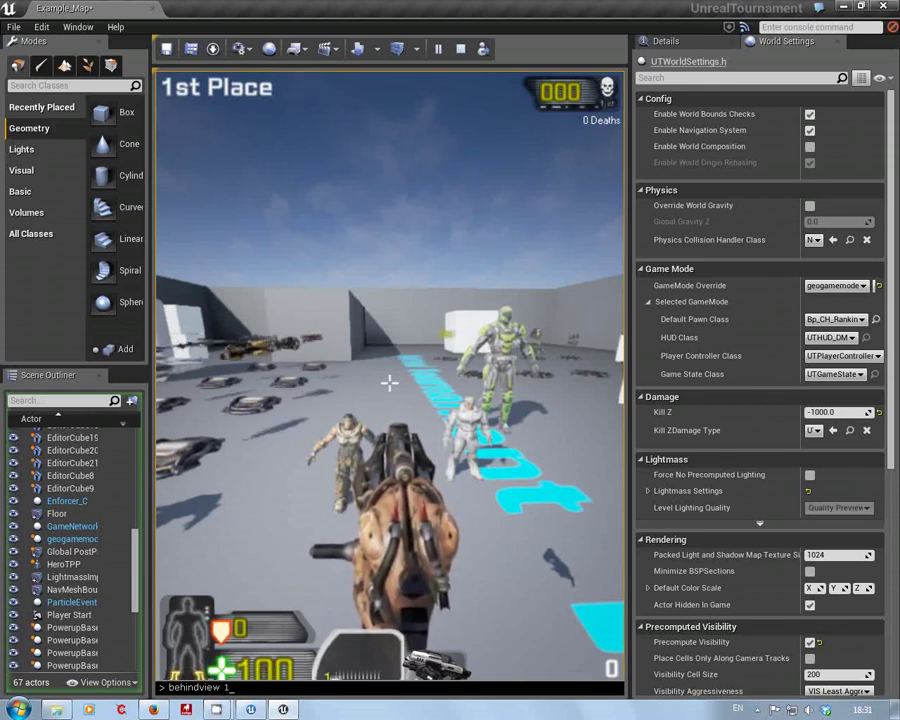
key("Return")
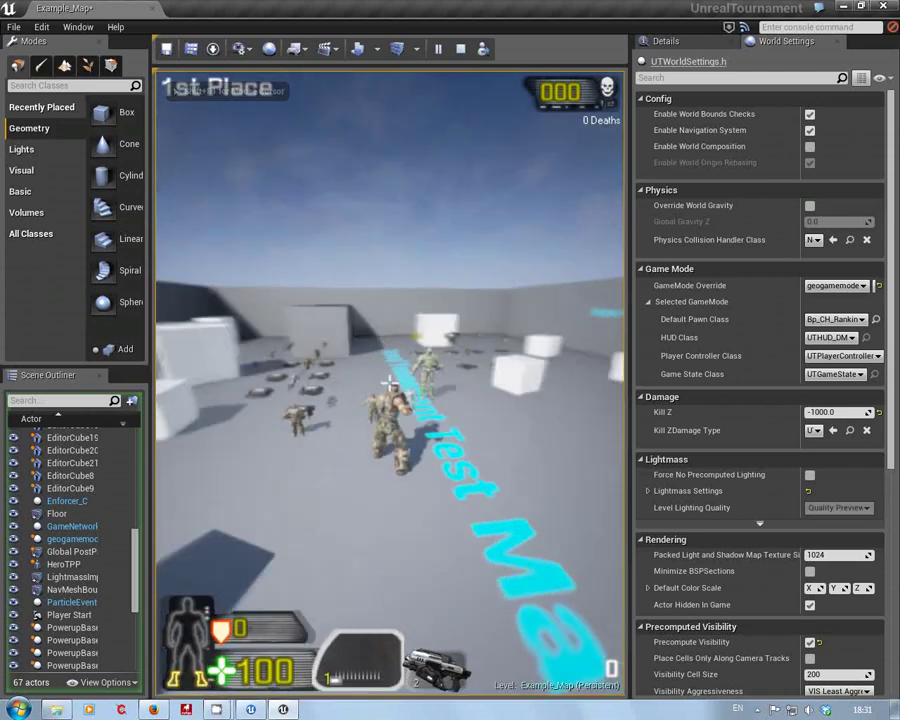
Run the Rankin character through the weapon pickups and past the placed character meshes in third-person view
key("w")
key("w")
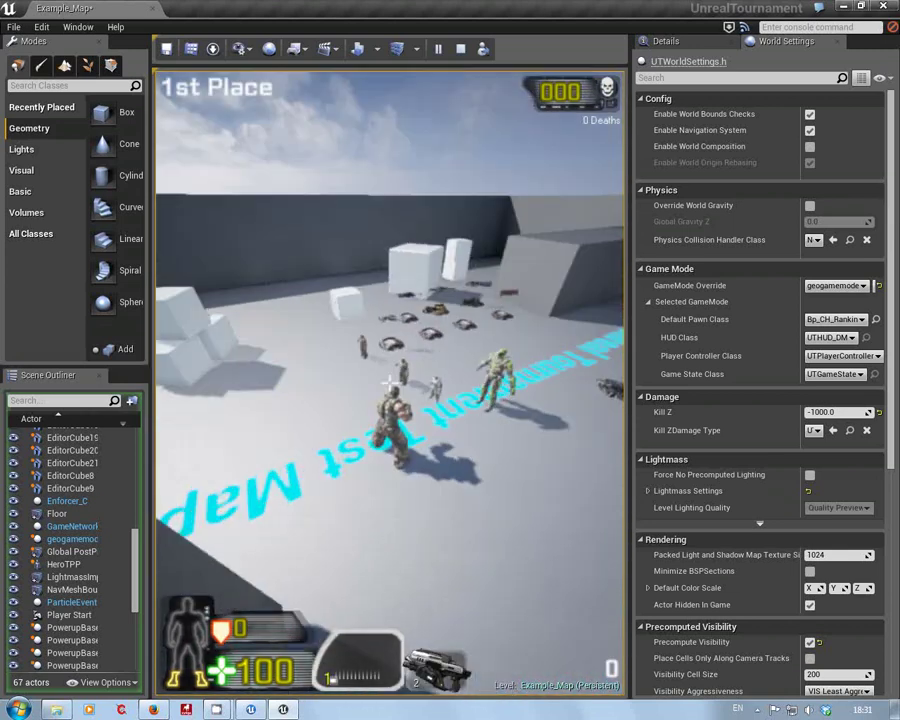
key("2")
key("1")
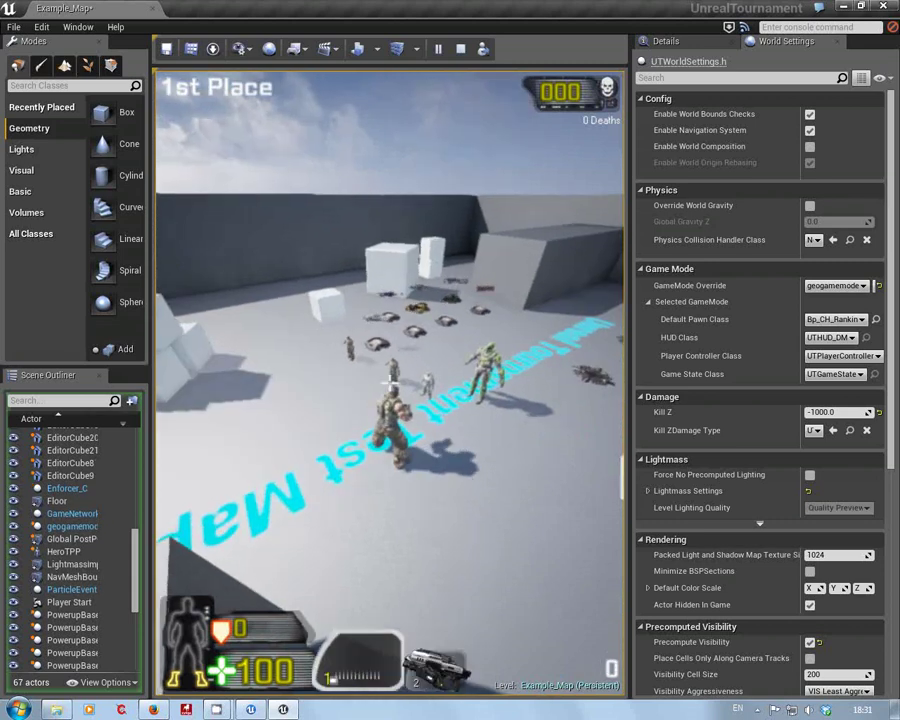
key("w")
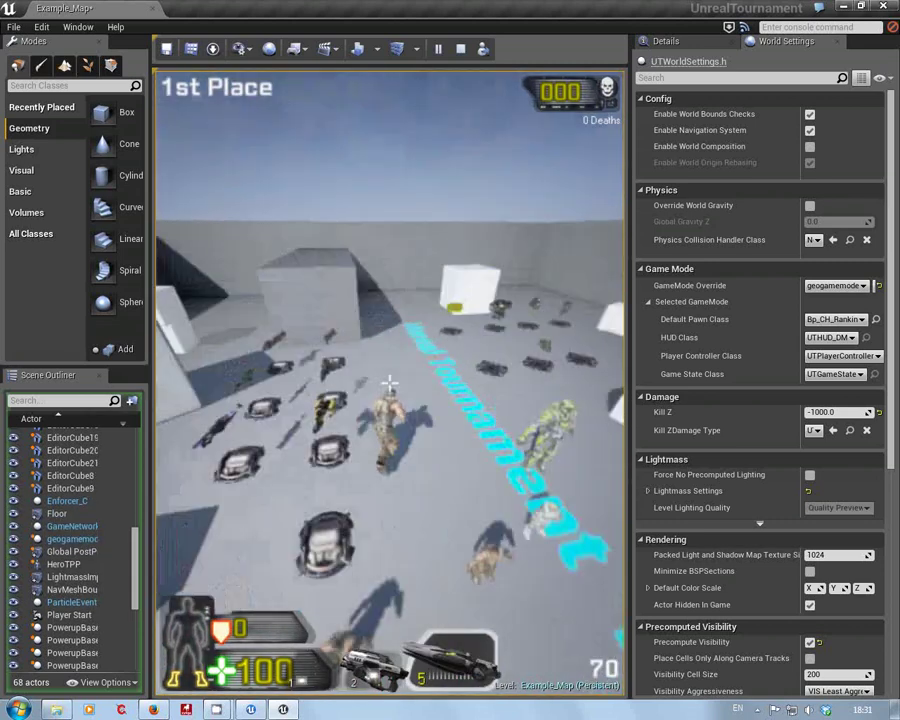
key("w")
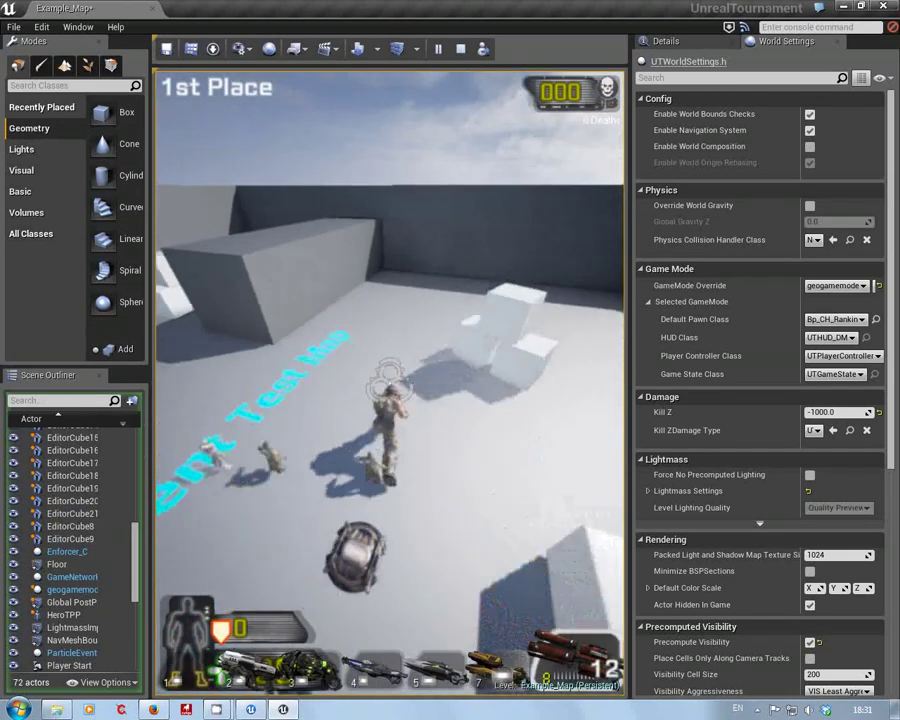
key("w")
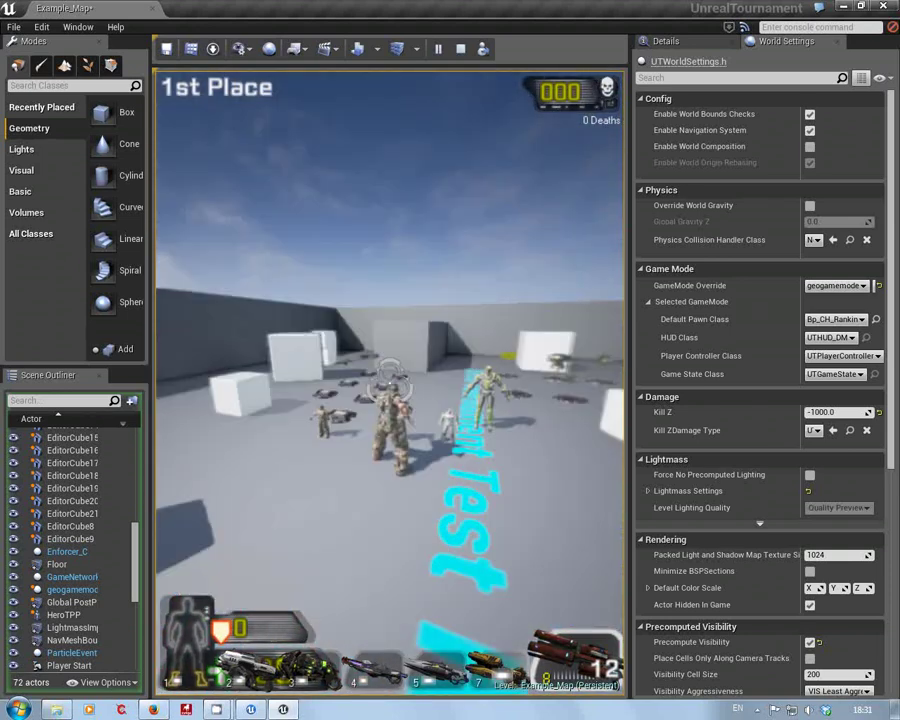
key("s")
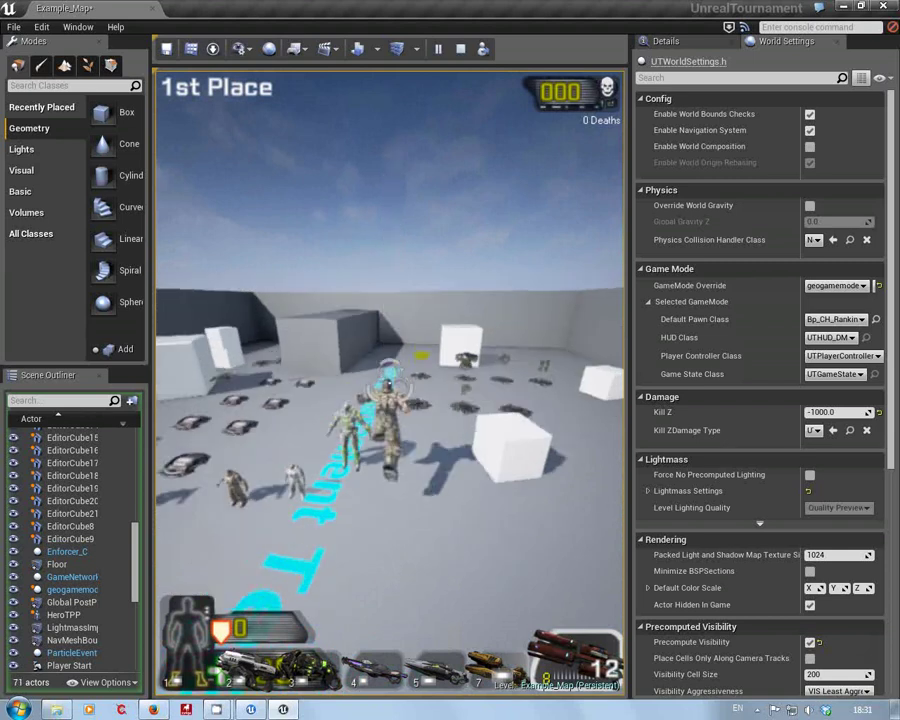
key("w")
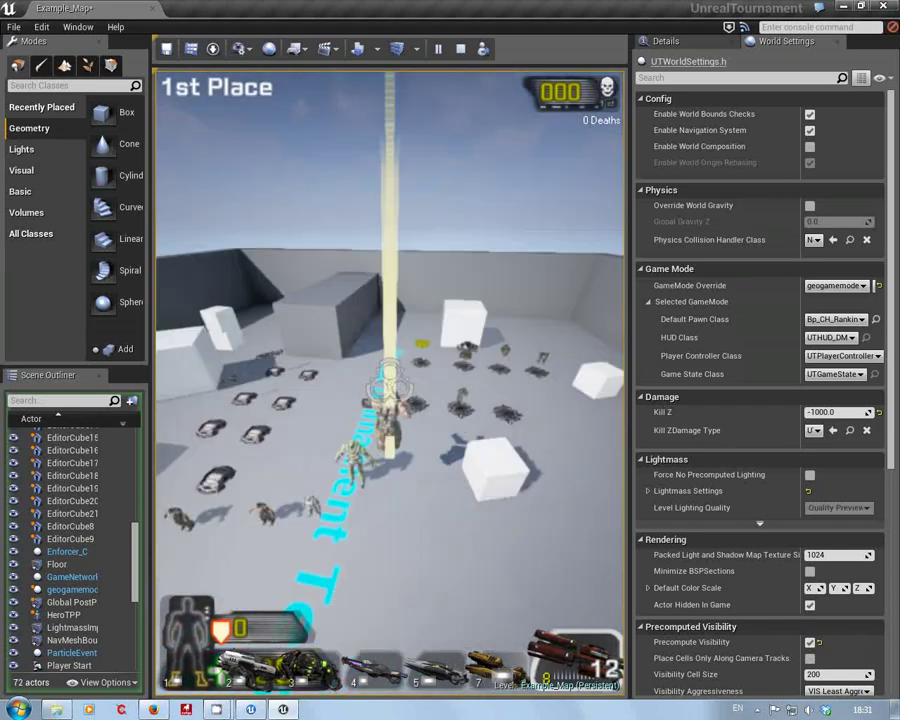
Run the Rankin character across the power-up and armor pads, then back past the comparison meshes
left_click(390, 382)
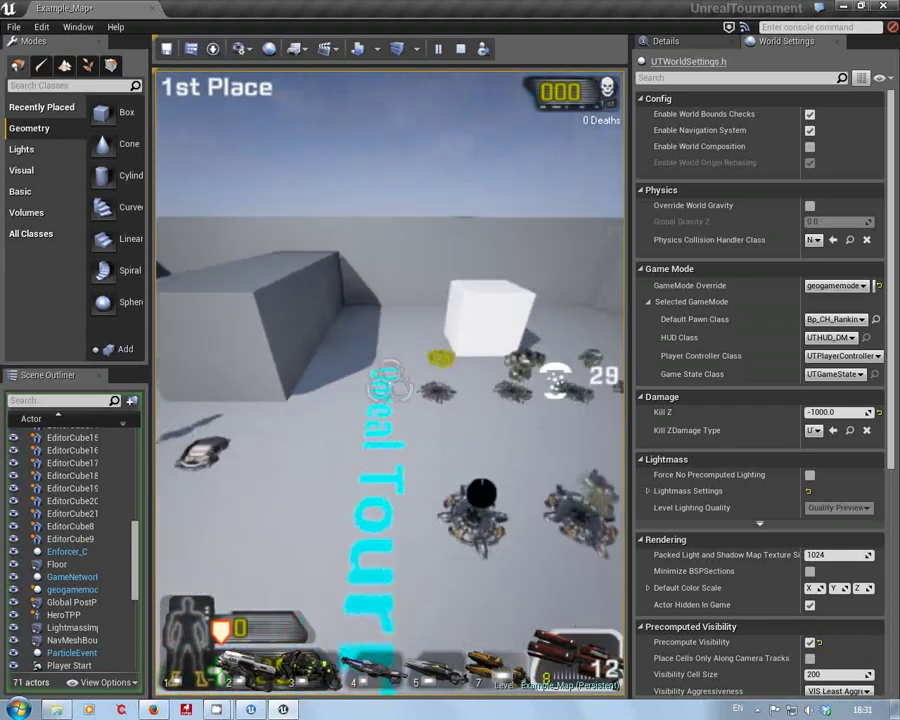
left_click(390, 382)
left_click(390, 382)
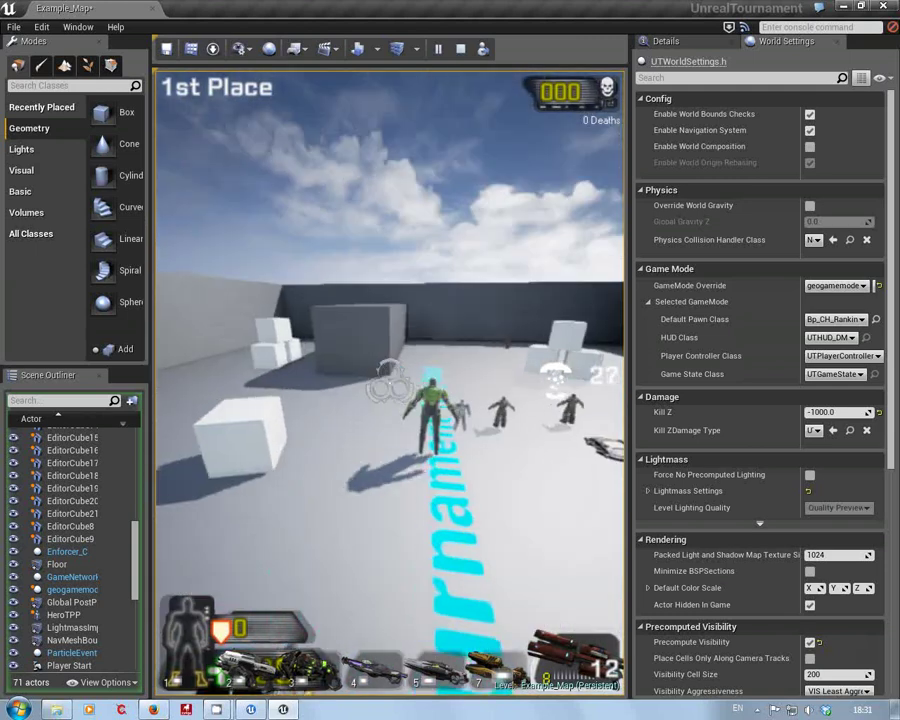
left_click(390, 382)
left_click(390, 382)
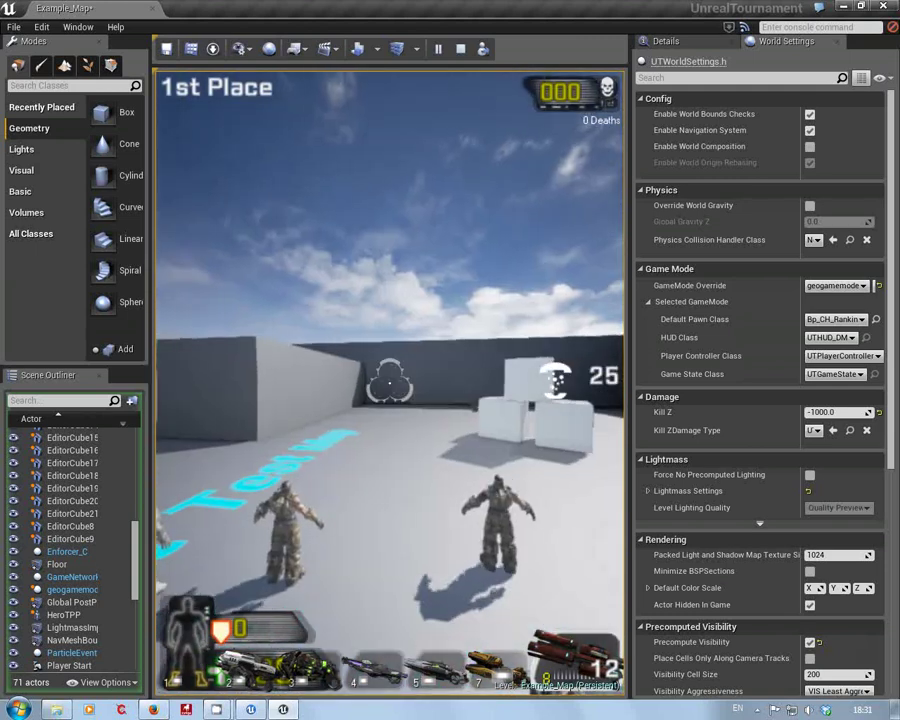
left_click(390, 382)
left_click(390, 382)
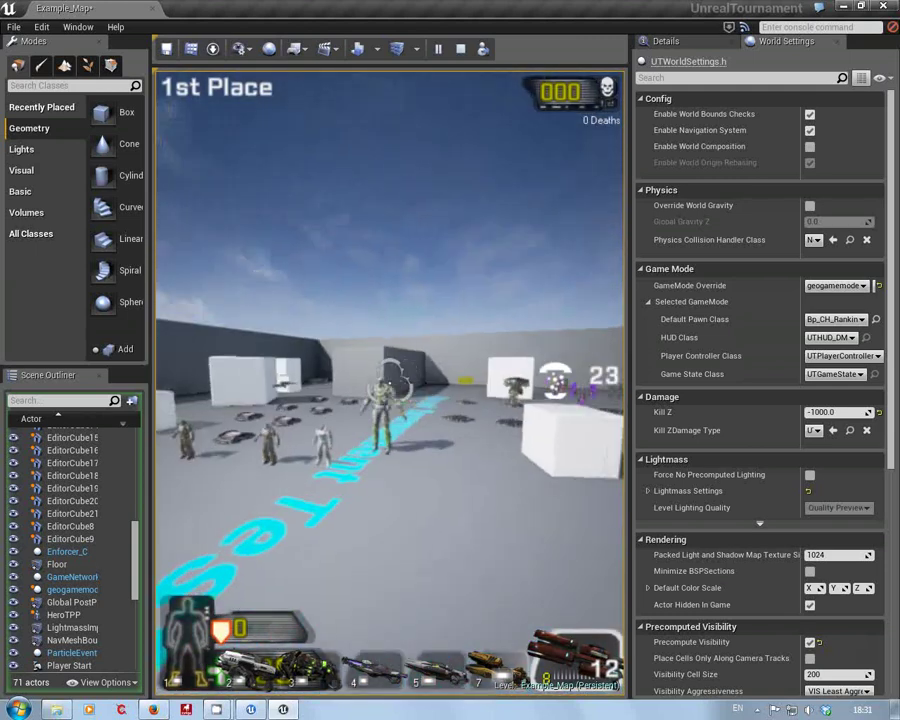
left_click(390, 382)
left_click(390, 382)
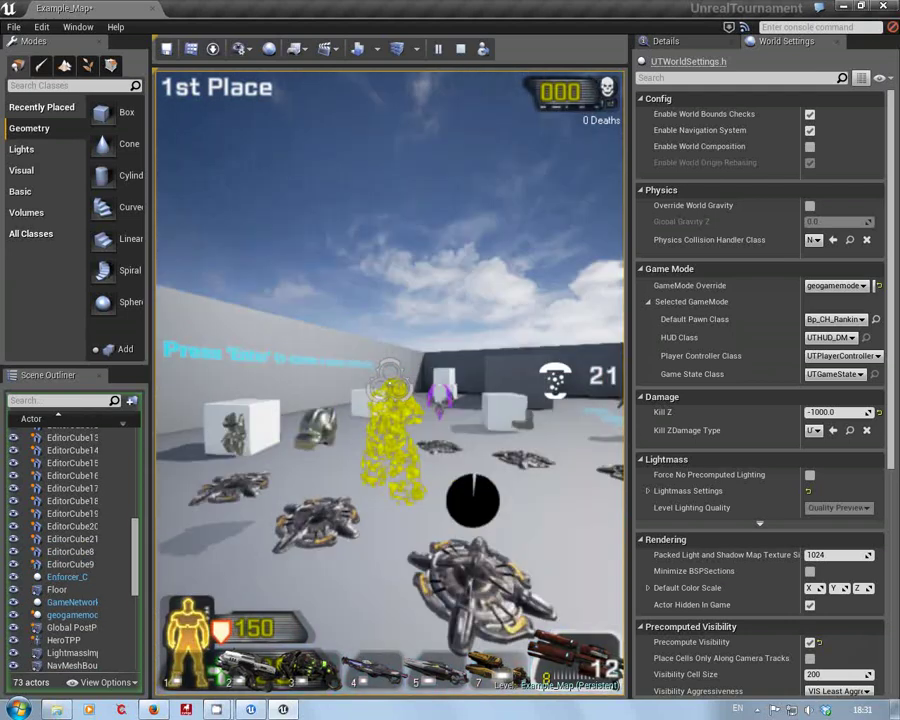
left_click(390, 382)
left_click(390, 382)
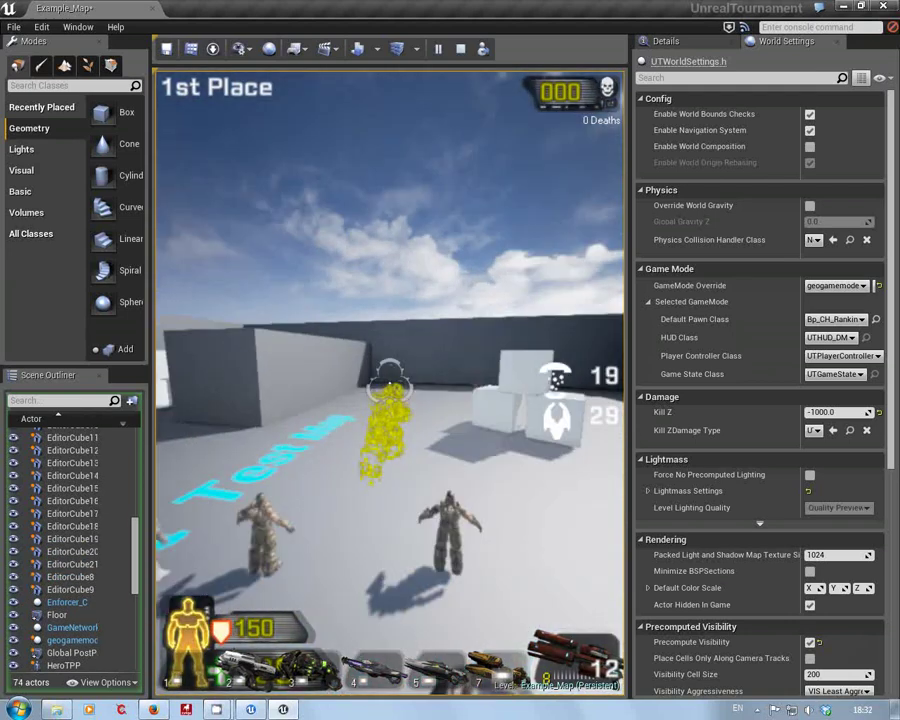
left_click(390, 382)
Move the character back and forth around the comparison meshes and make repeated high jumps to examine its animation
key("w")
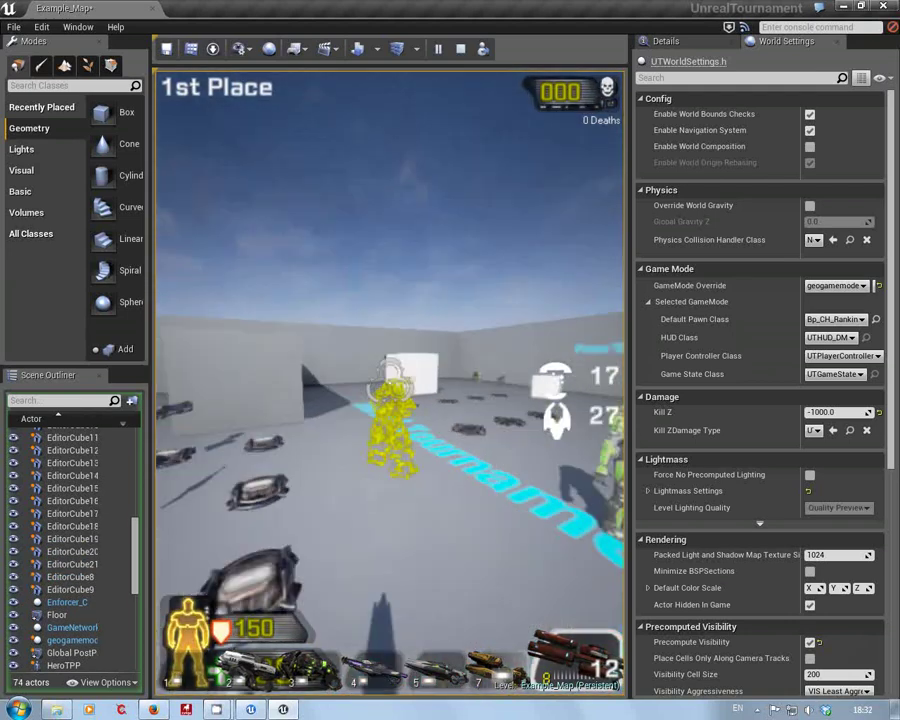
key("w")
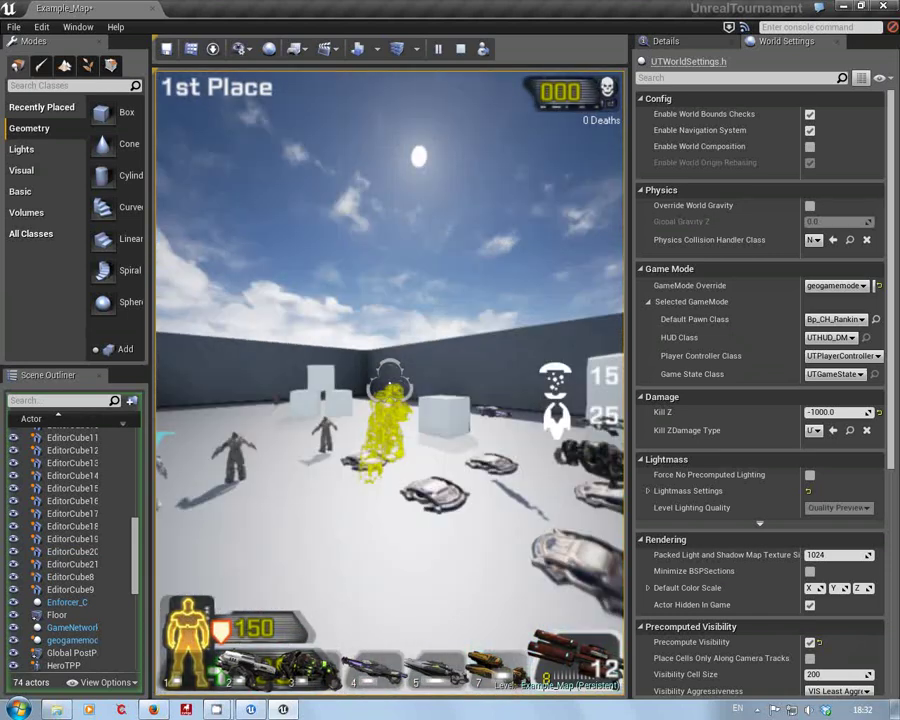
key("w")
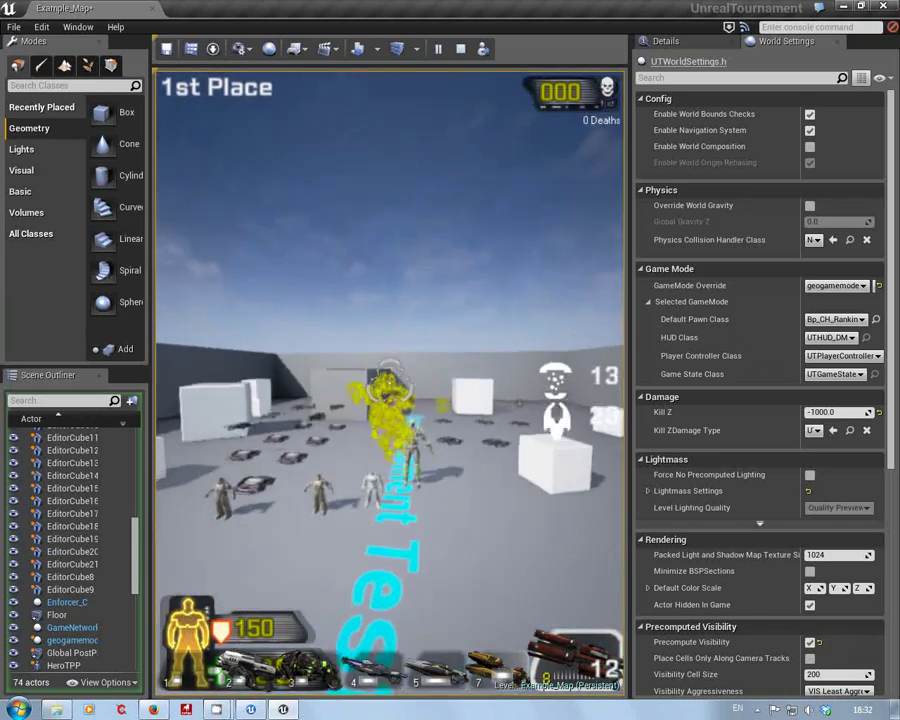
key("s")
key("w")
key("s")
key("space")
key("space")
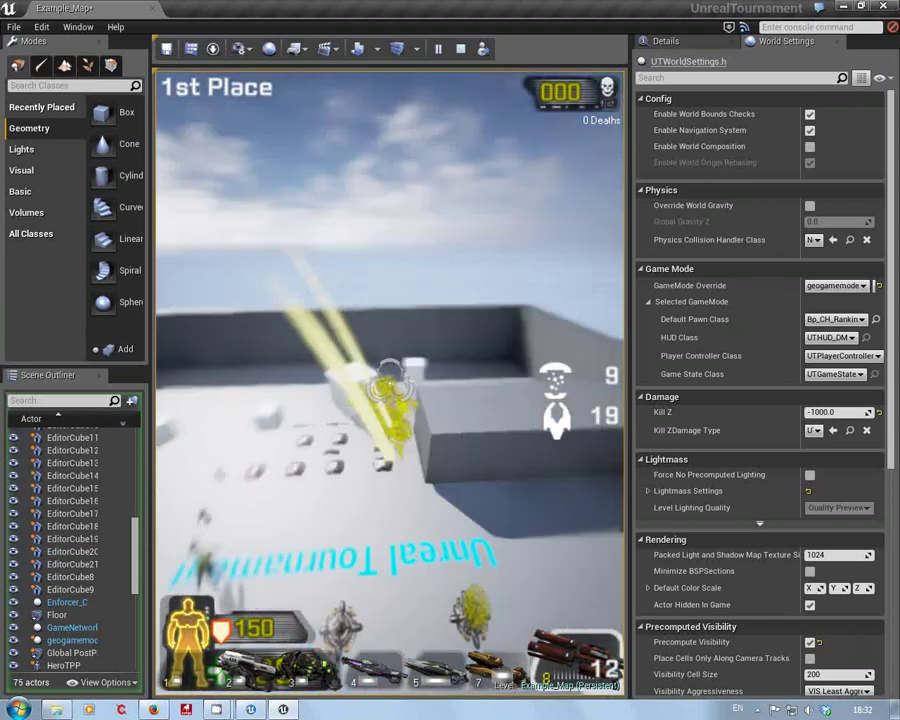
key("space")
key("space")
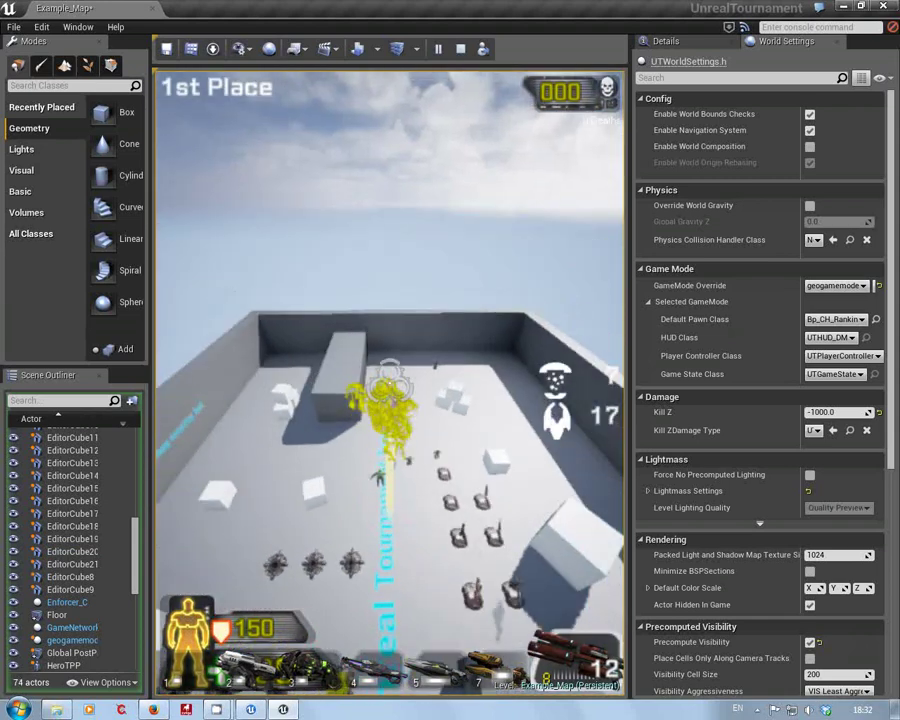
Run the Rankin character to the stacked cubes, fire the equipped weapon once, and test jumping and running back and forth there
key("w")
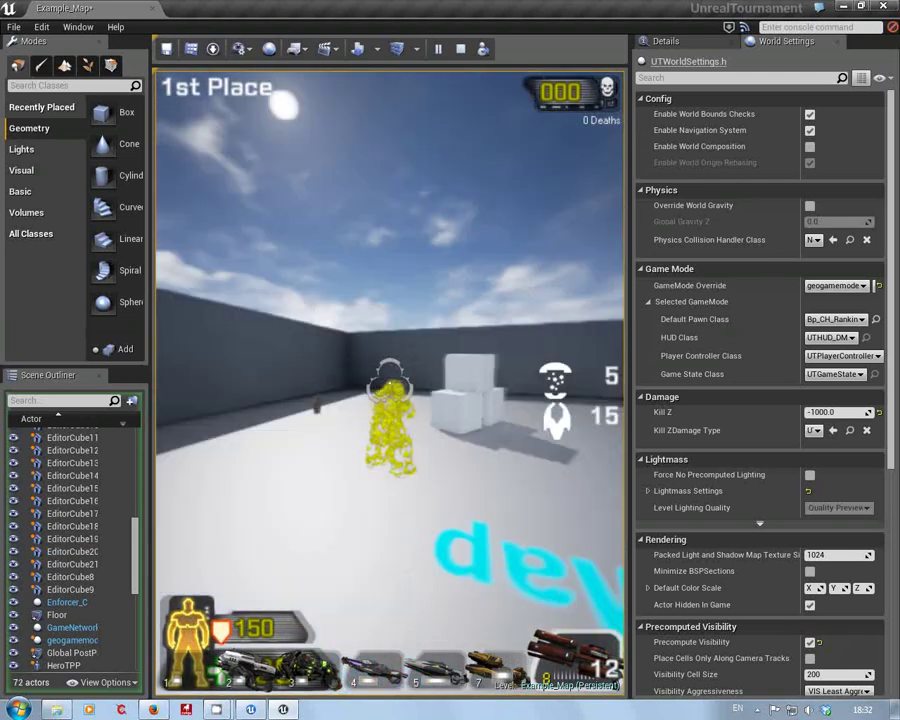
left_click(390, 382)
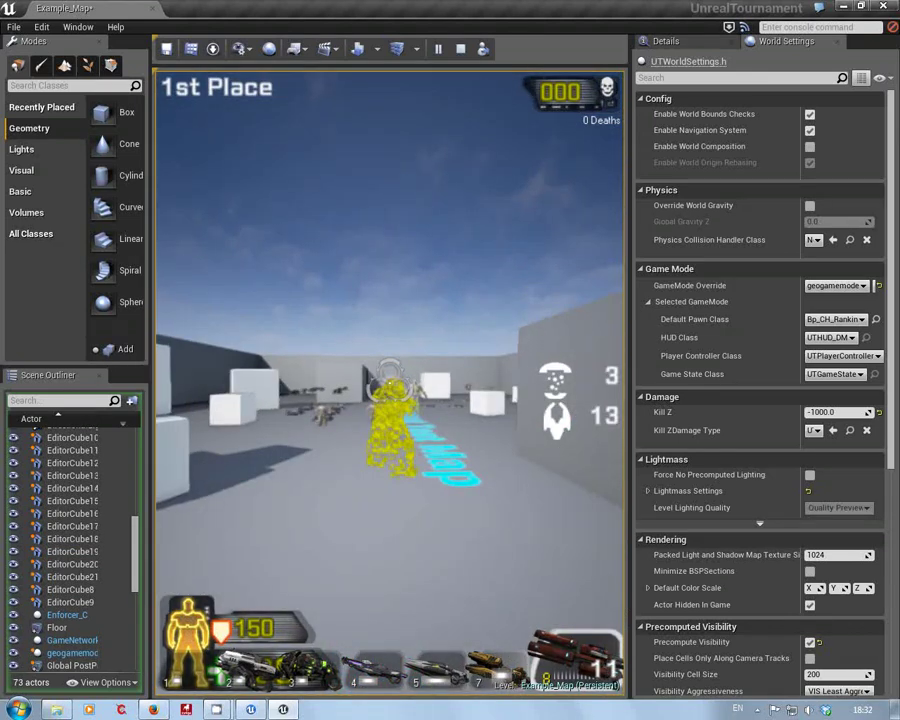
key("space")
key("s")
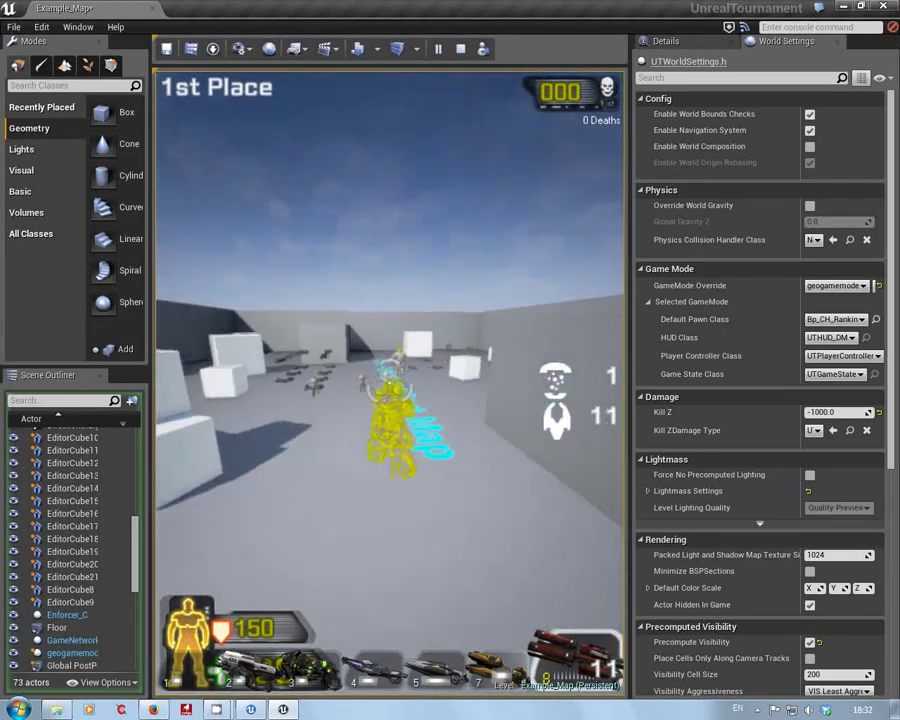
key("w")
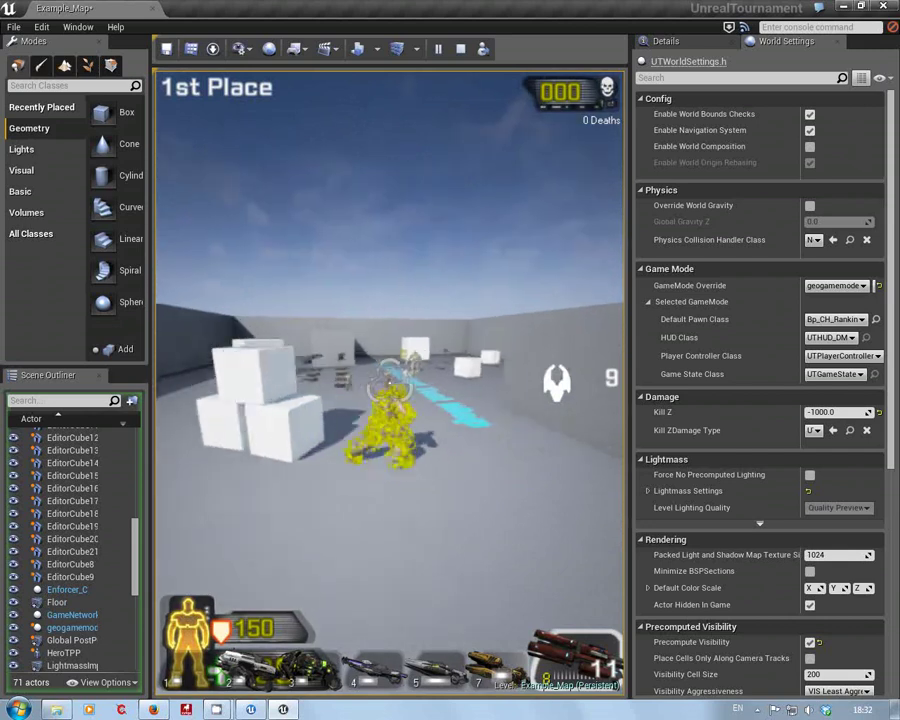
key("s")
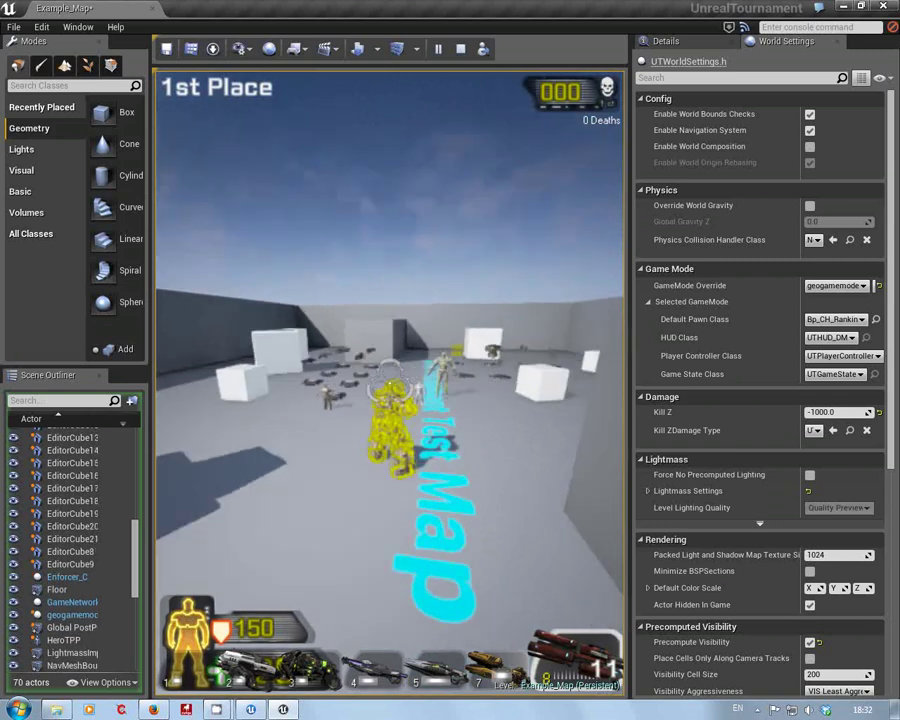
Run and high-jump the character past the comparison meshes, return it to the stacked cubes, and end the play-test
key("w")
key("w")
key("space")
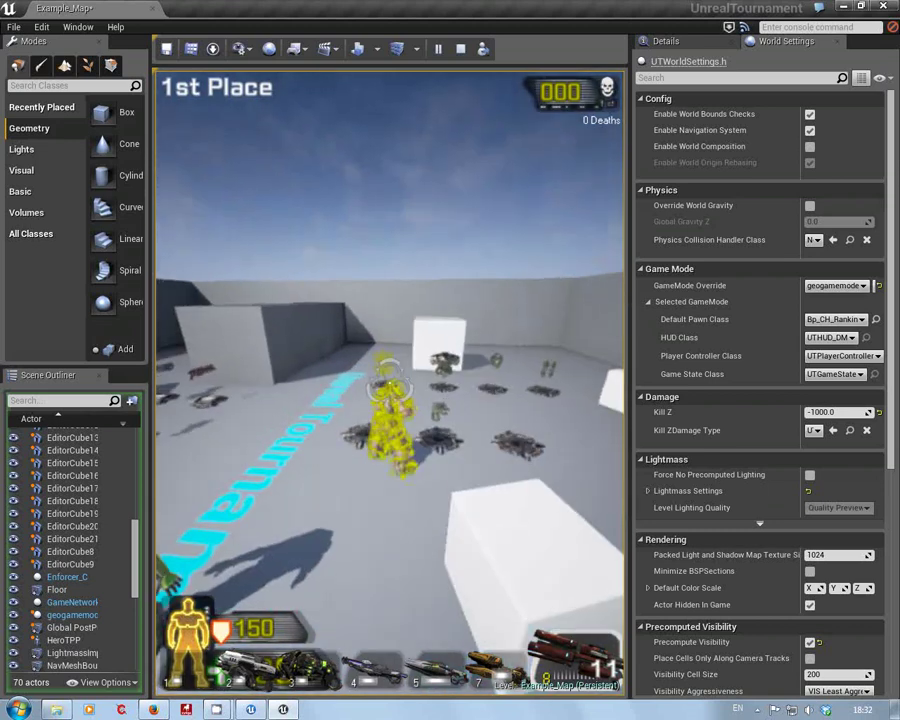
key("w")
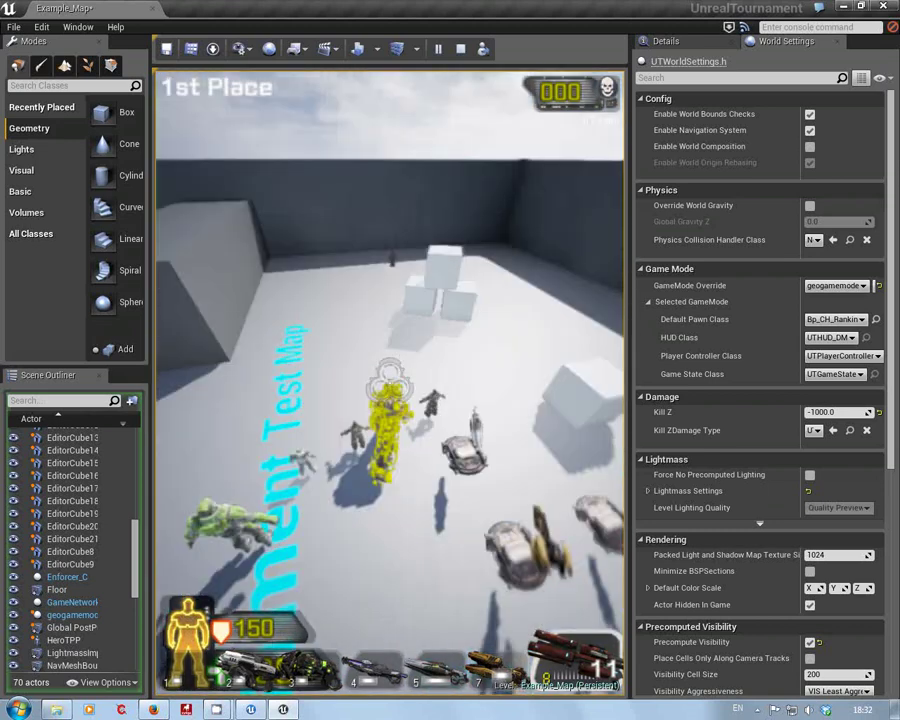
key("s")
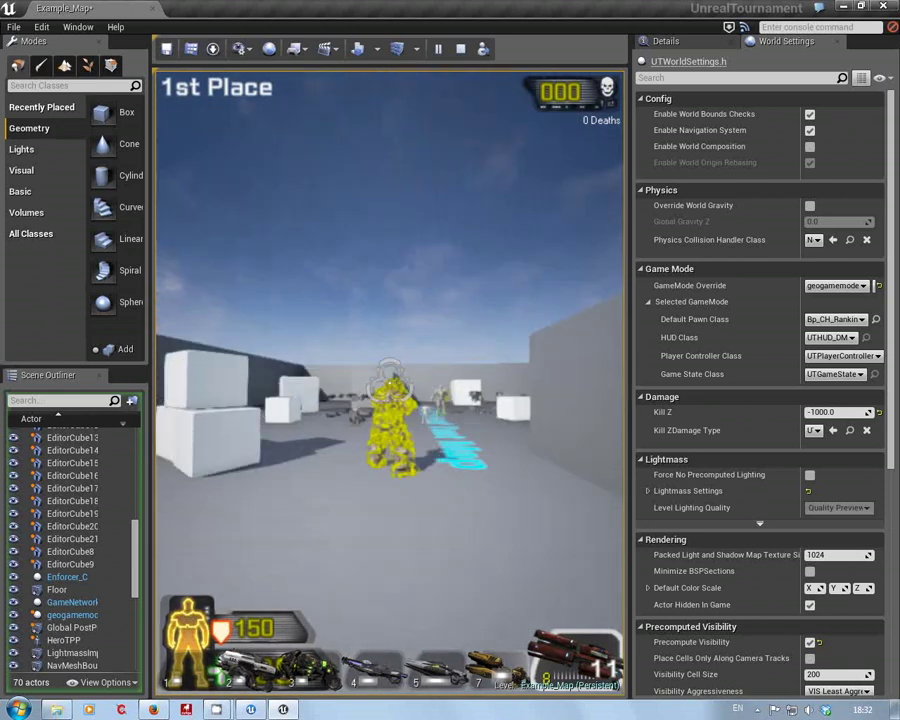
key("Escape")
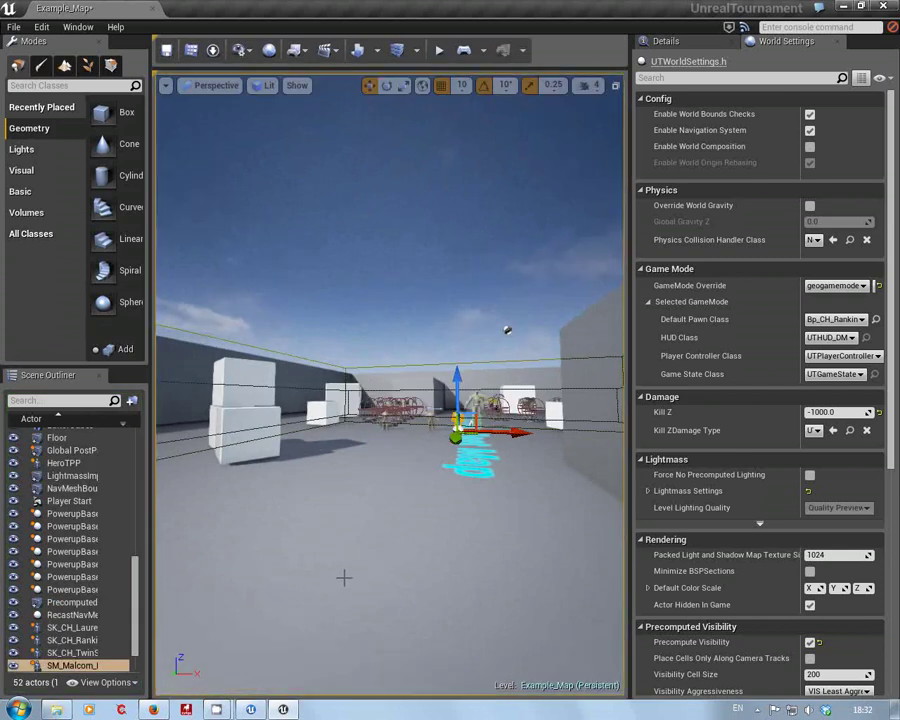
View the level from above the comparison meshes and examine the SK_CH_Rankin_Rig skeletal mesh in the Content Browser's CH_Rankin Mesh folder
middle_click_drag(343, 577, 355, 450)
left_click_drag(325, 545, 335, 455)
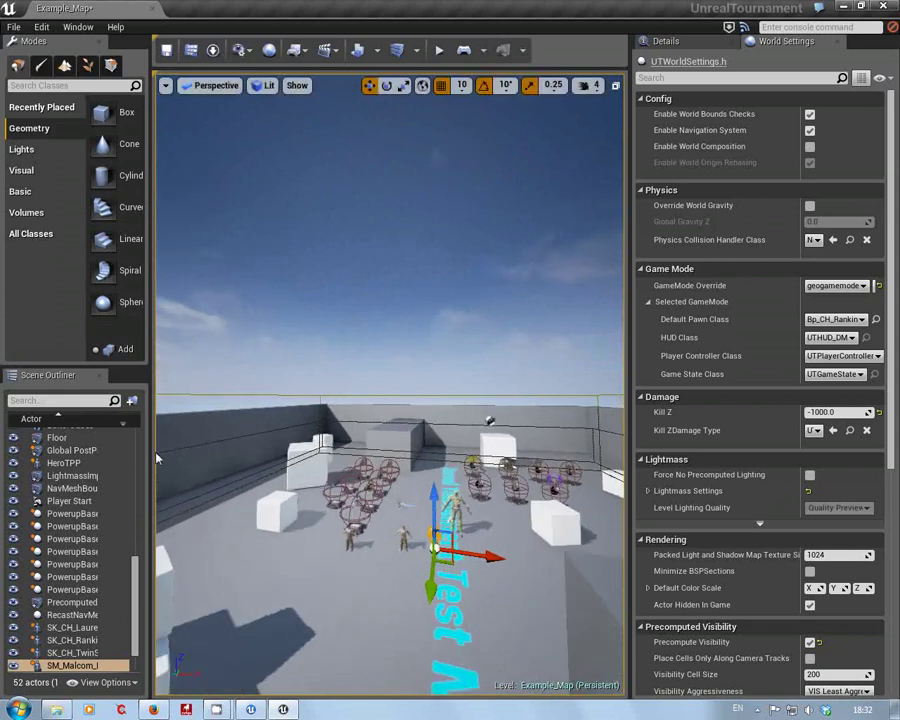
left_click(191, 50)
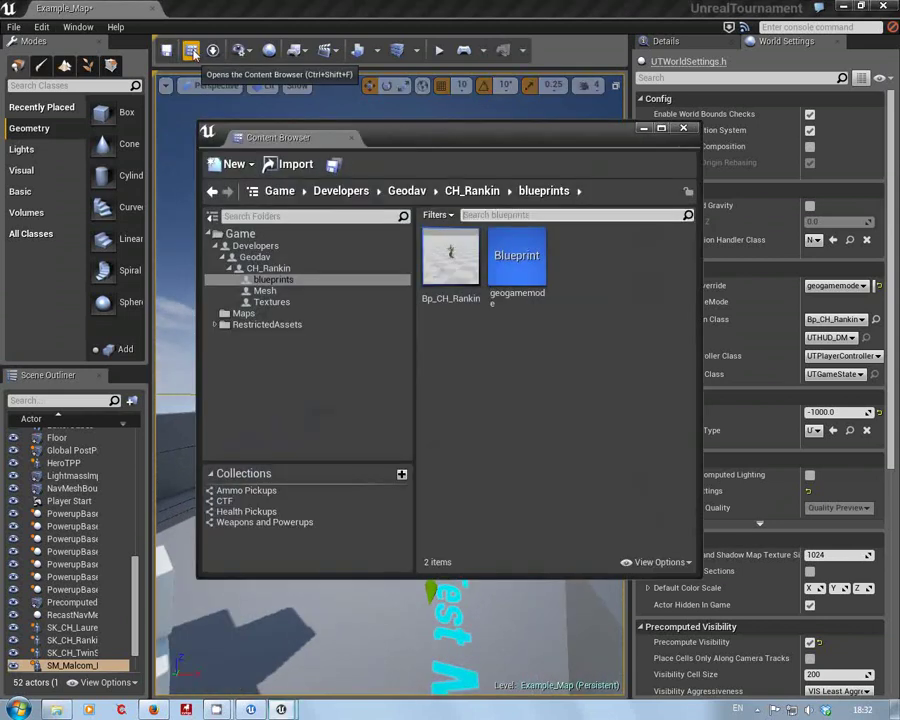
left_click(264, 291)
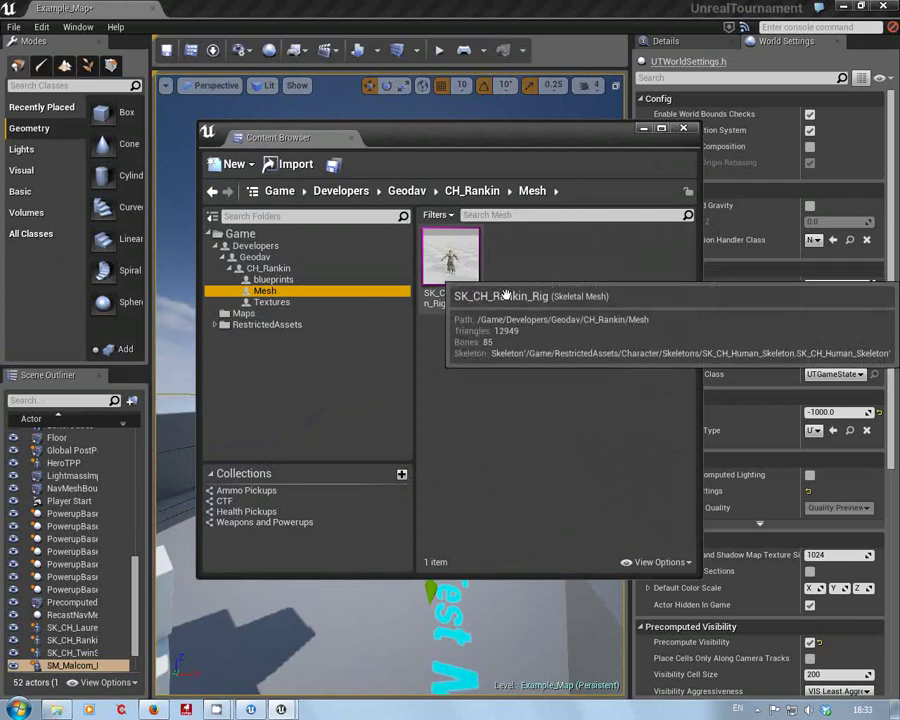
left_click_drag(473, 134, 312, 205)
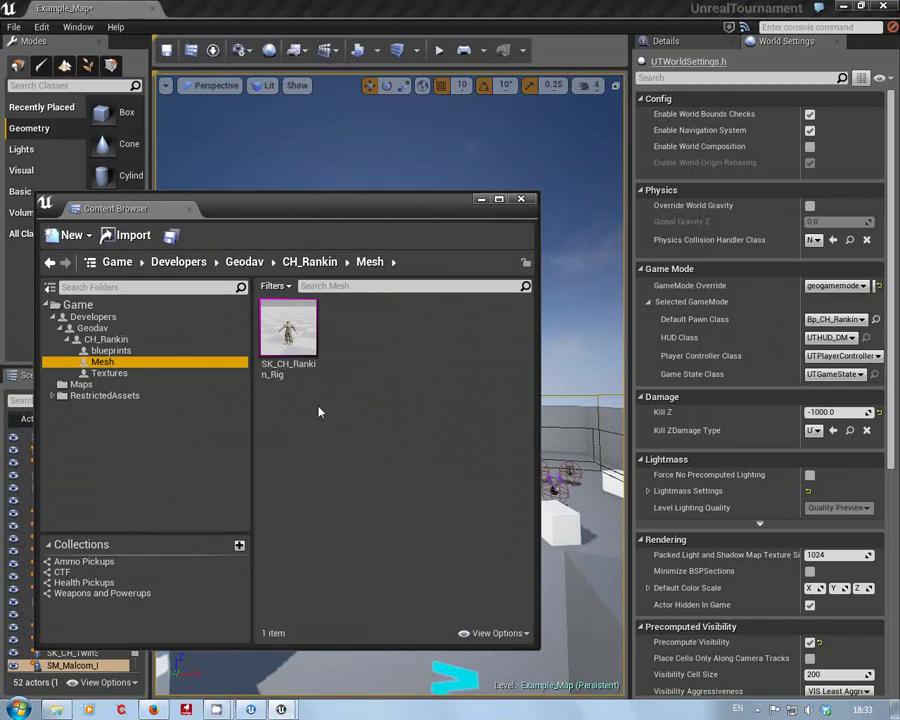
left_click(315, 461)
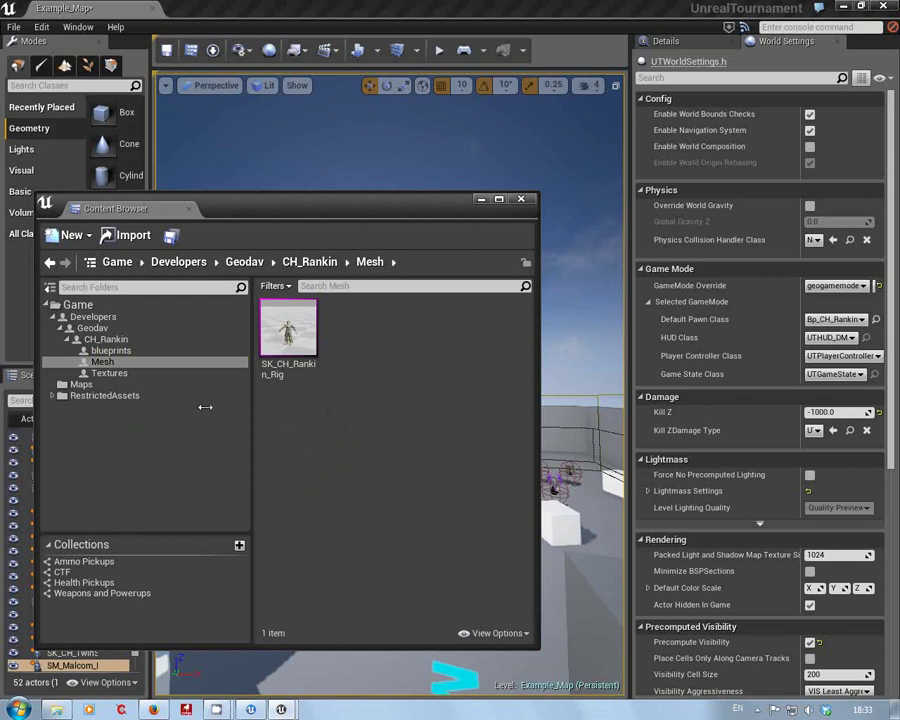
mouse_move(288, 322)
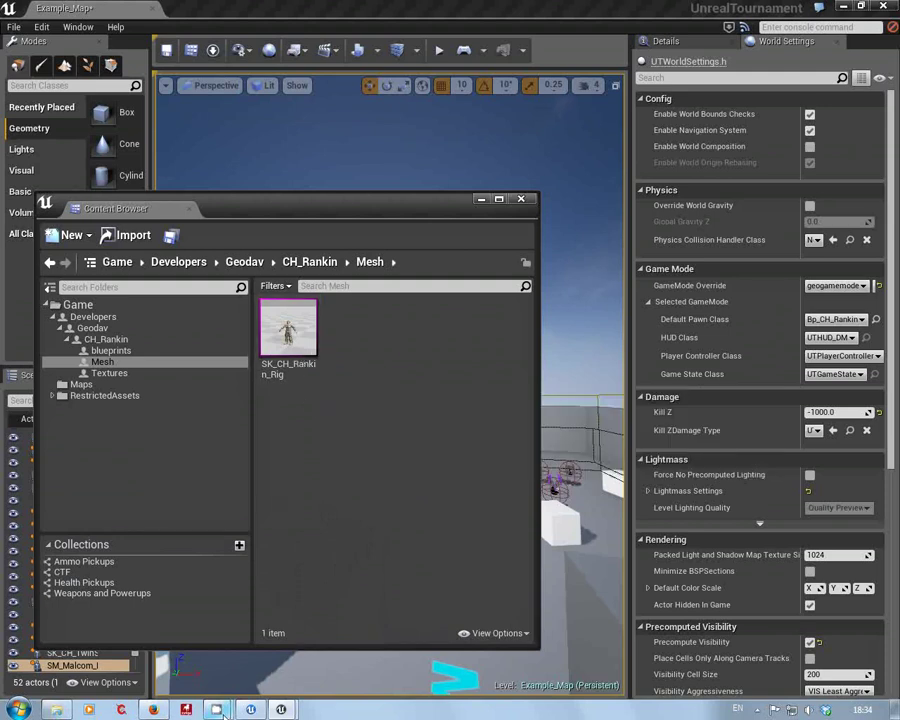
mouse_move(224, 711)
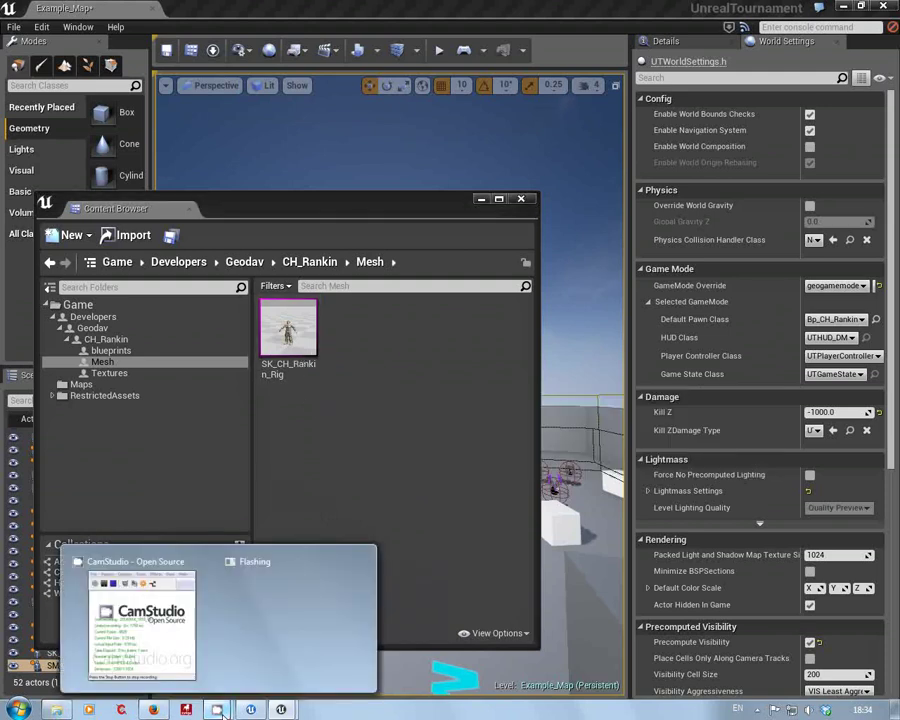